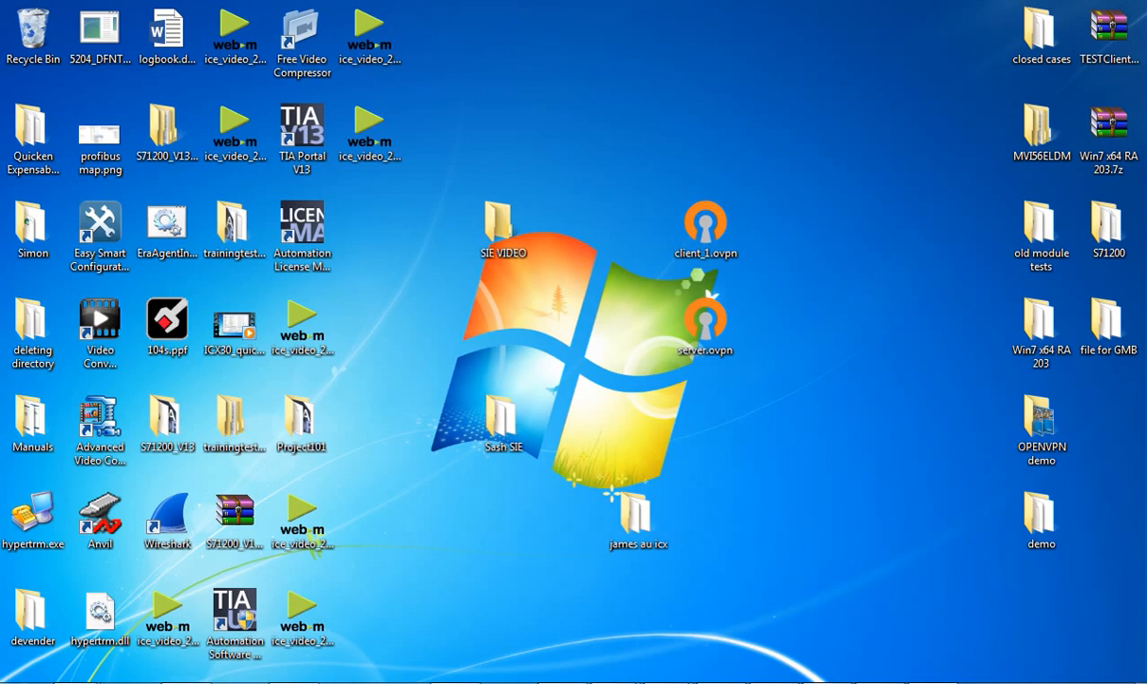
Step: Switch to Paint, draw a red rectangle inside the ALLEN-BRADLEY PLC box and label it "mvi56-sie"
mouse_move(582, 676)
click(714, 577)
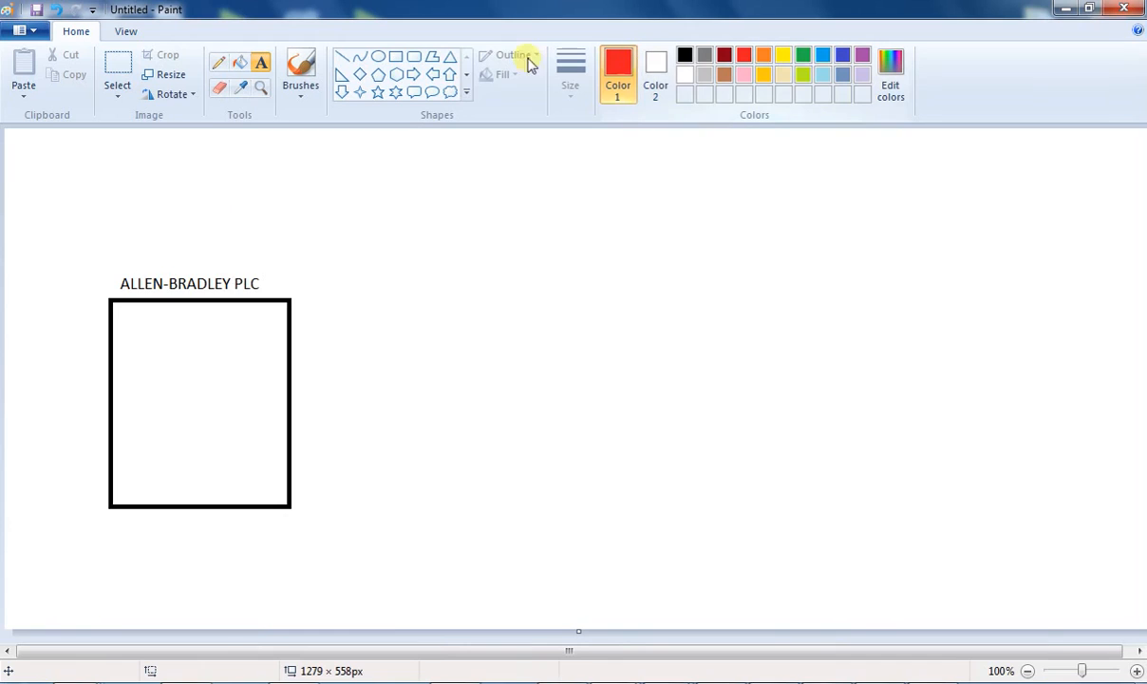
click(396, 59)
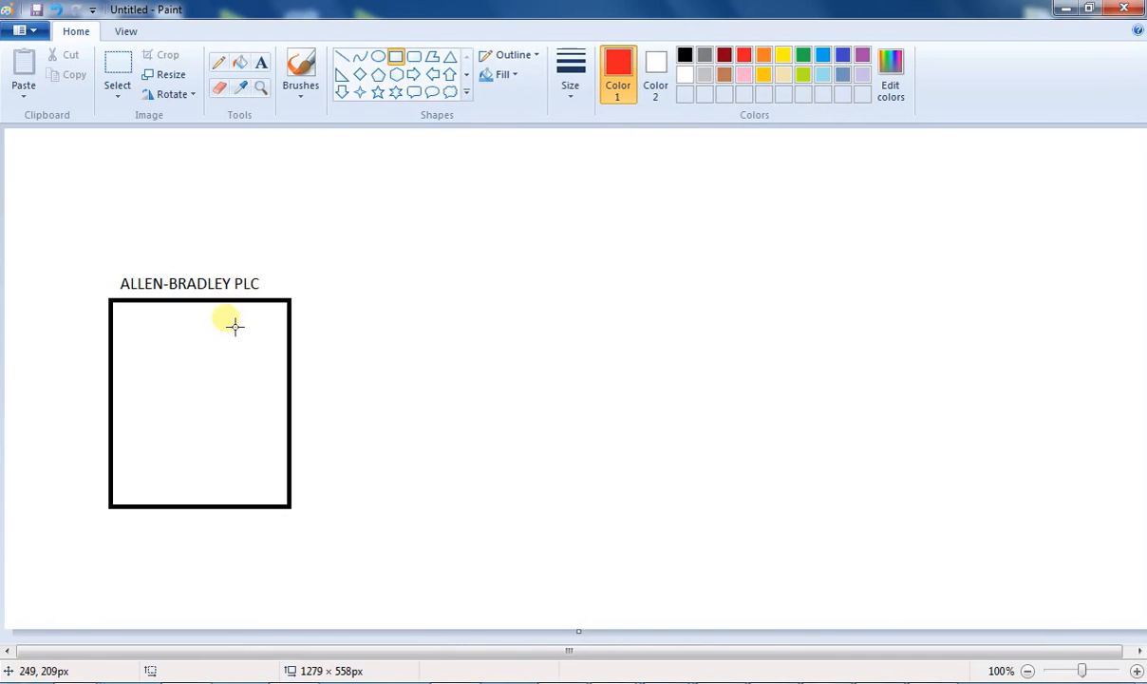
drag(181, 309, 272, 501)
click(261, 62)
click(194, 351)
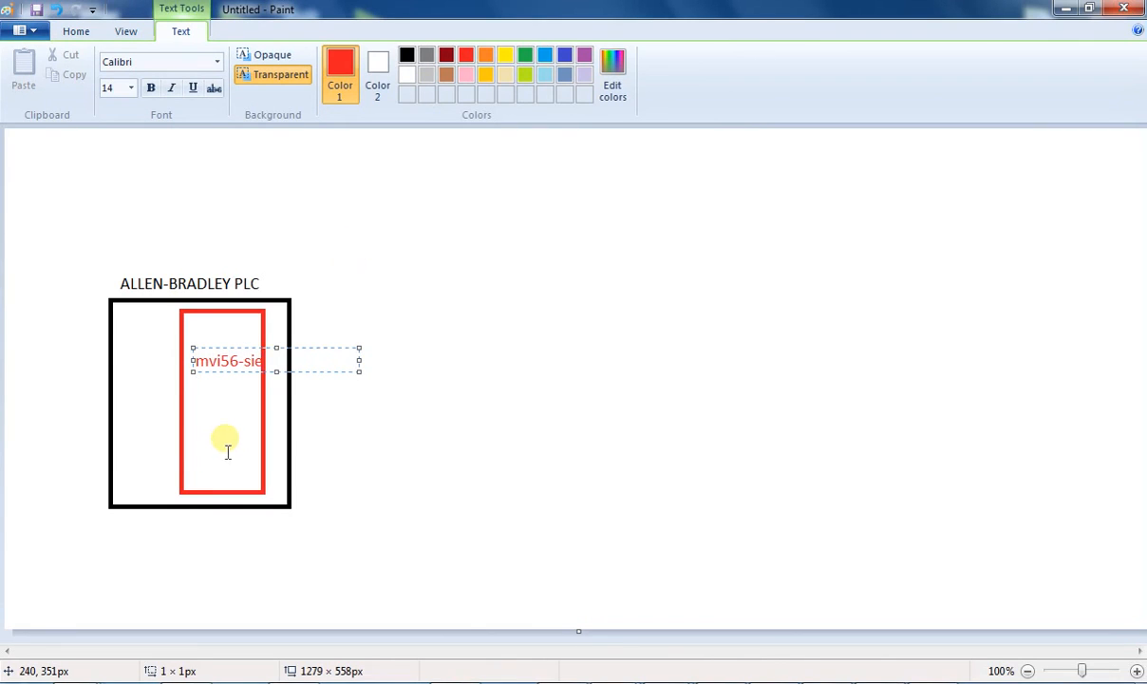
click(377, 271)
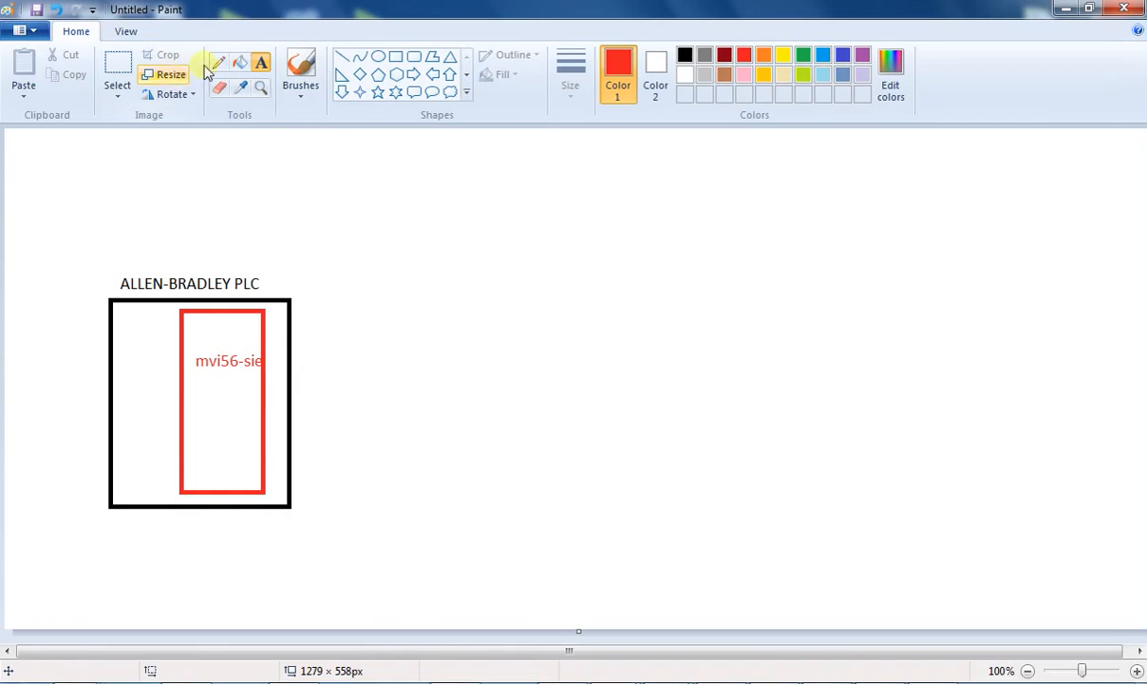
Step: Draw a rectangle about 145 × 255 px in the empty area beside the ALLEN-BRADLEY PLC box and colour its outline green
click(395, 56)
drag(677, 260, 808, 488)
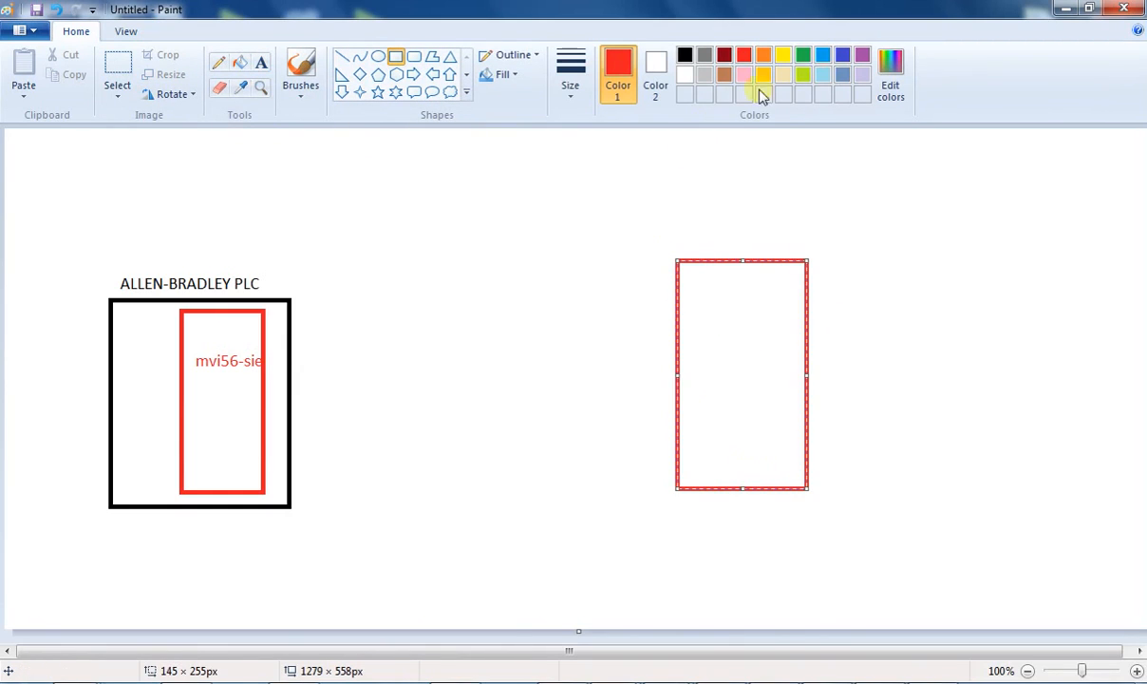
click(803, 55)
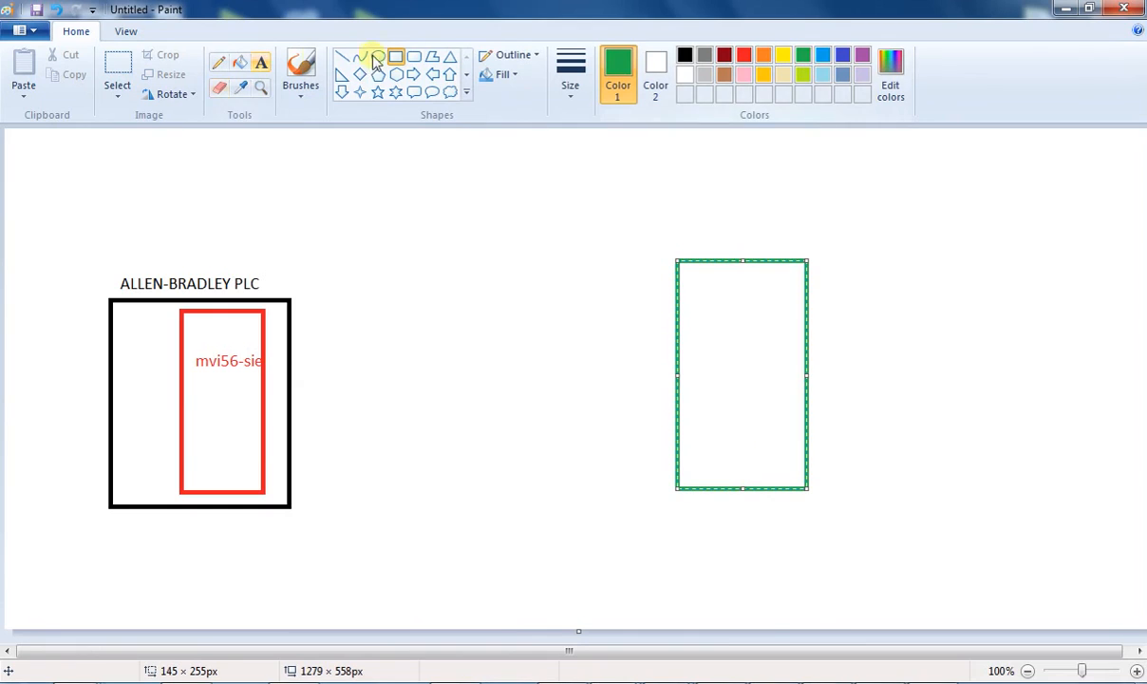
Step: Add the green label "SIEMENS PLC" just above the green rectangle
click(261, 64)
click(688, 232)
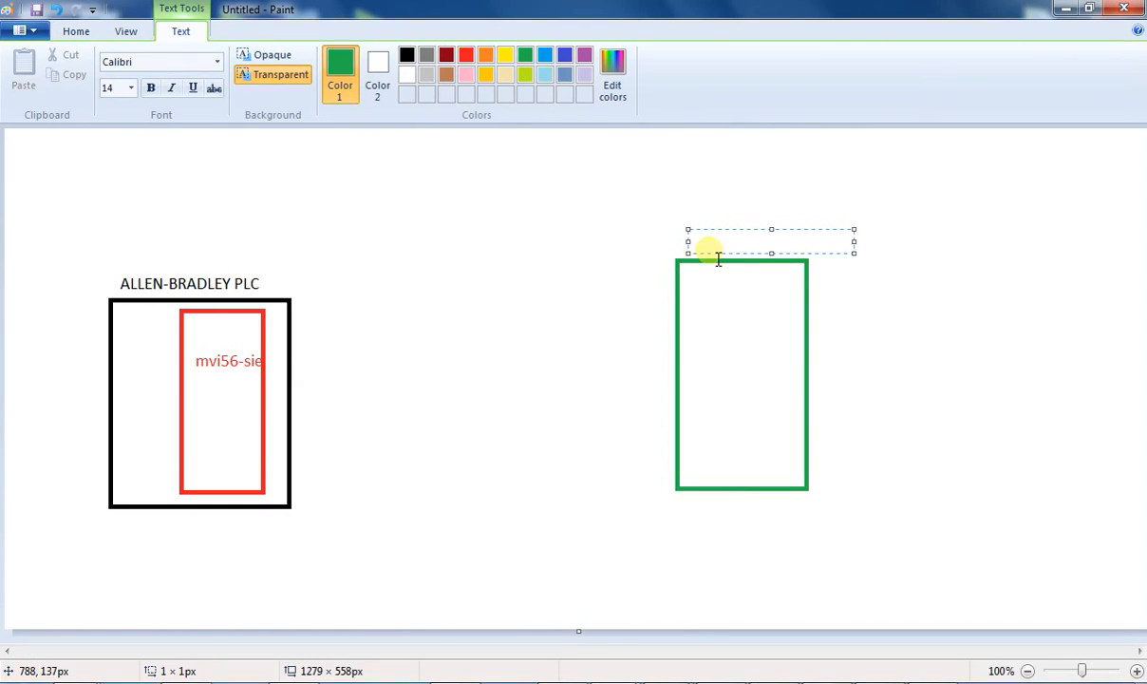
text(SIEM)
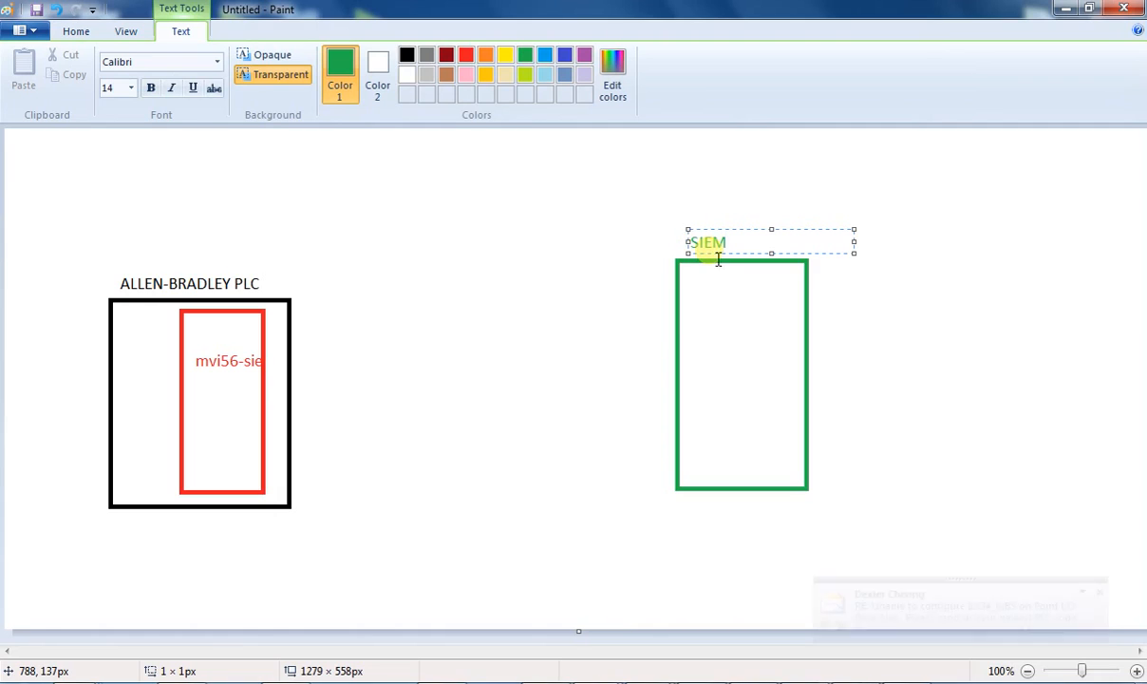
text(EN)
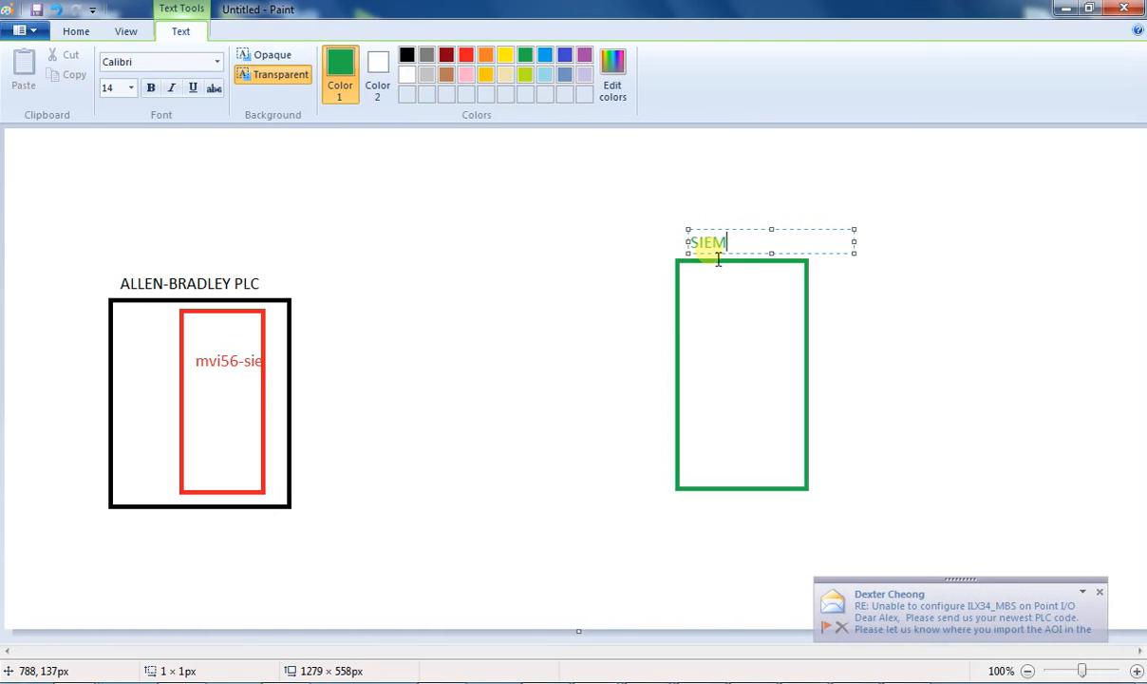
text(S)
text( PLC)
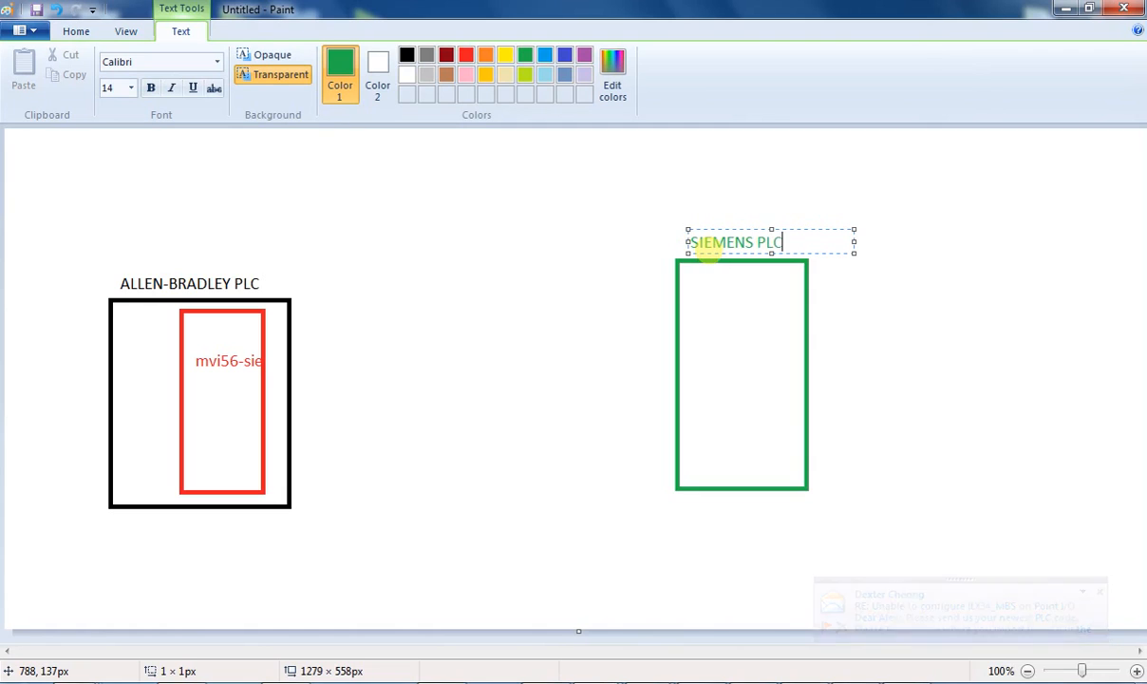
click(262, 233)
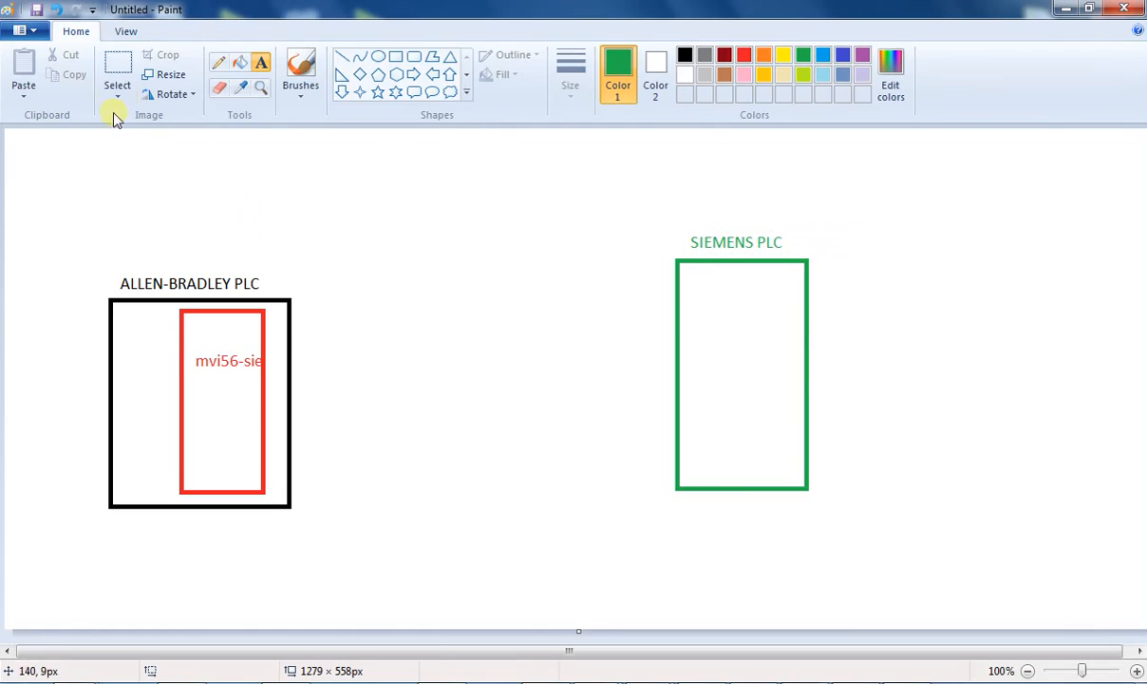
Step: Draw a green horizontal line about 529 px long from the mvi56-sie box to the SIEMENS PLC box
click(340, 58)
drag(228, 459, 712, 466)
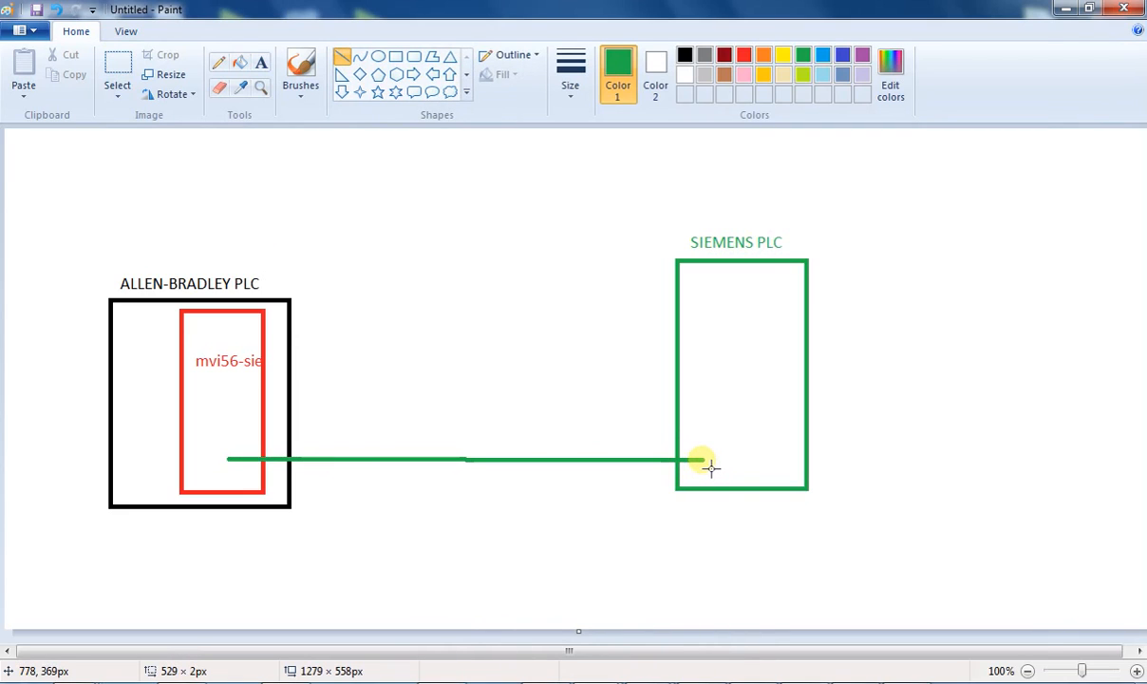
click(1081, 478)
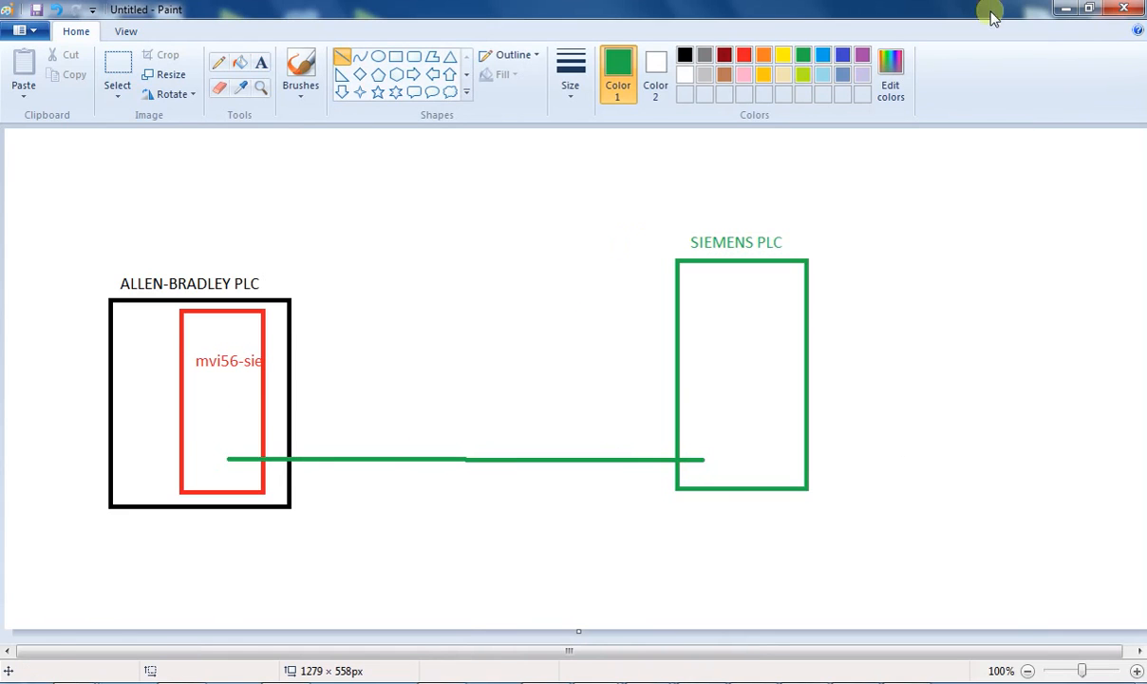
Step: Minimize Paint, switch to Chrome and list the ControlLogix modules among ProSoft's Rockwell Automation In-chassis products
click(1064, 10)
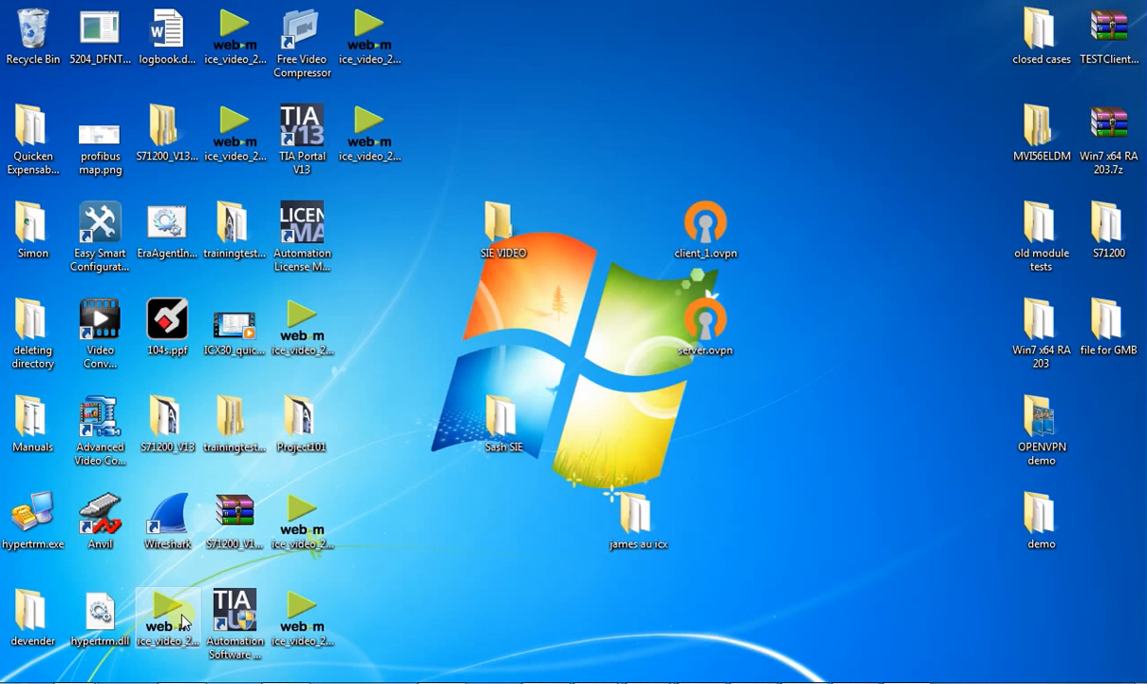
click(119, 682)
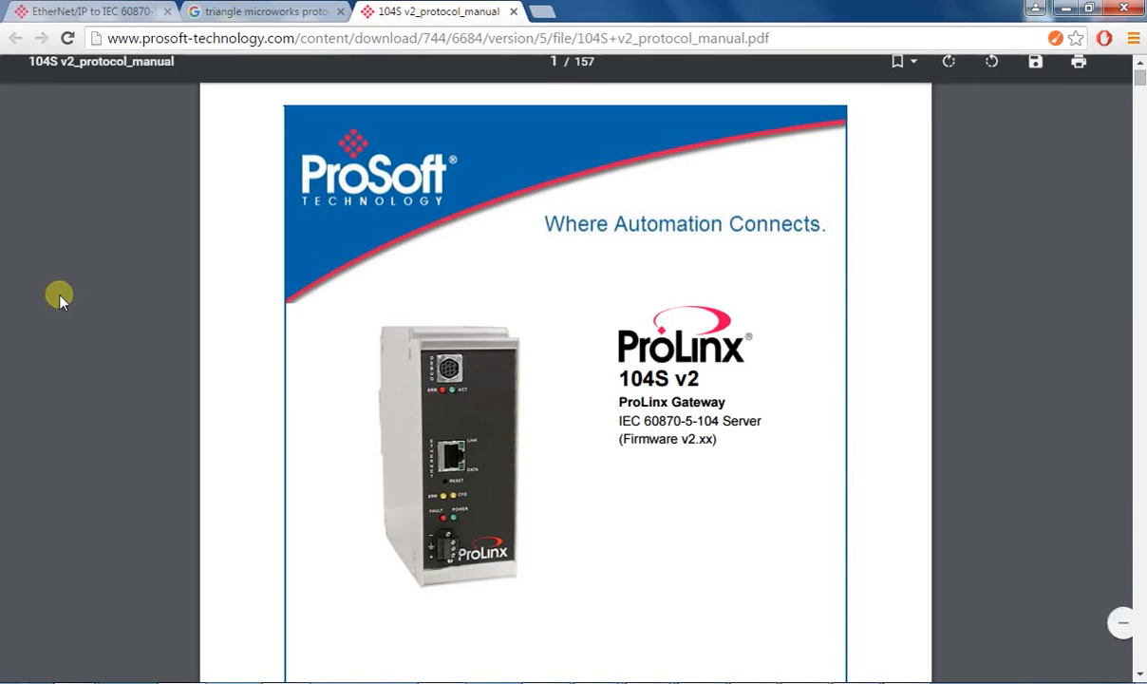
click(76, 12)
scroll(718, 366, up, 2)
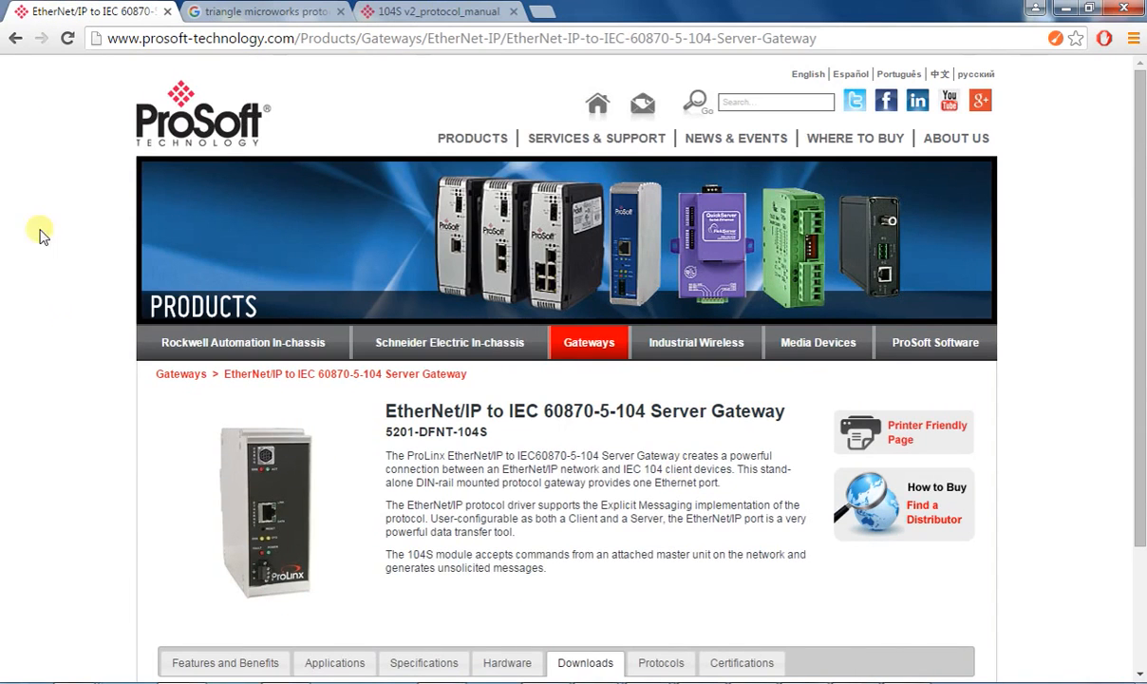
click(270, 351)
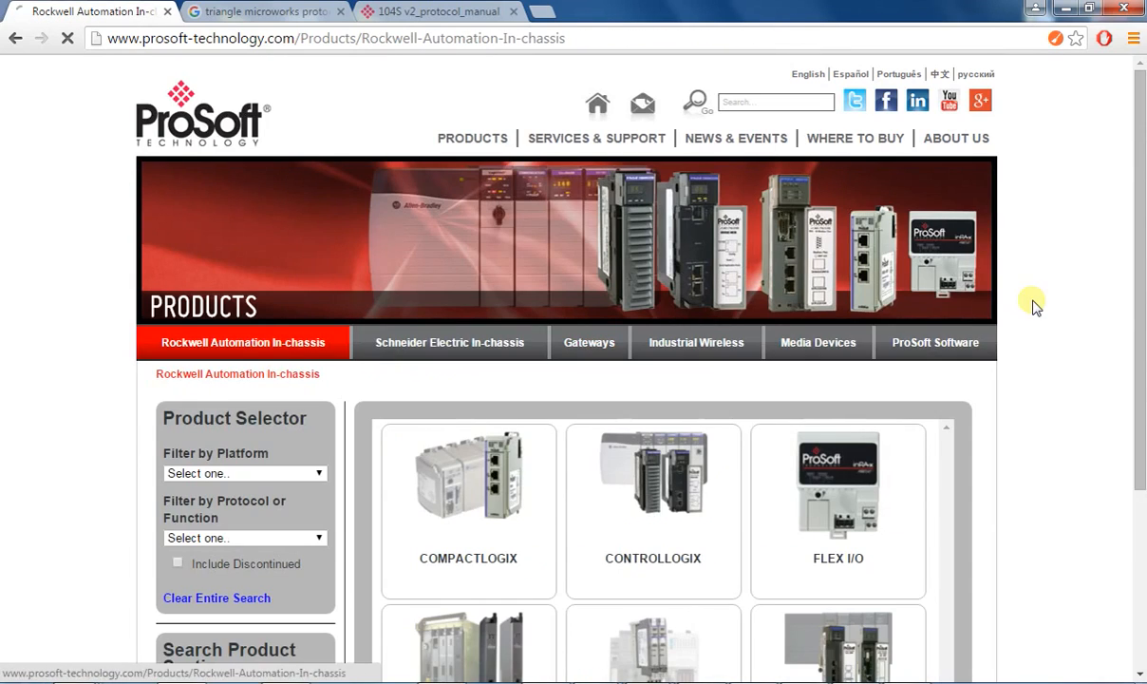
scroll(1033, 304, down, 2)
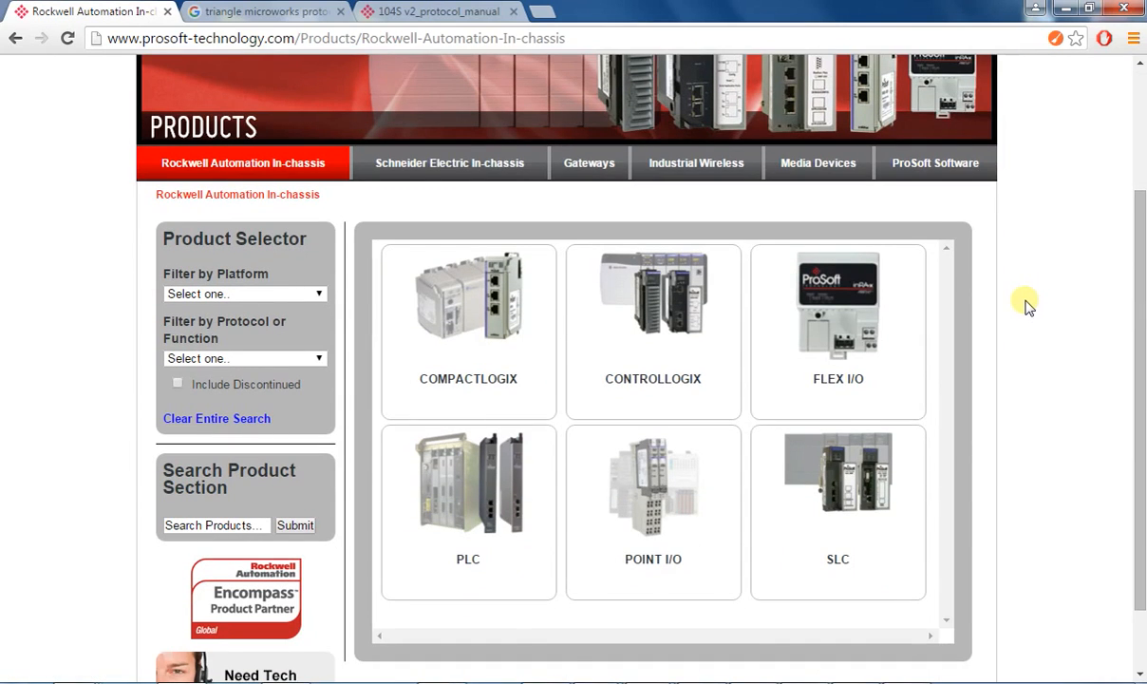
click(663, 325)
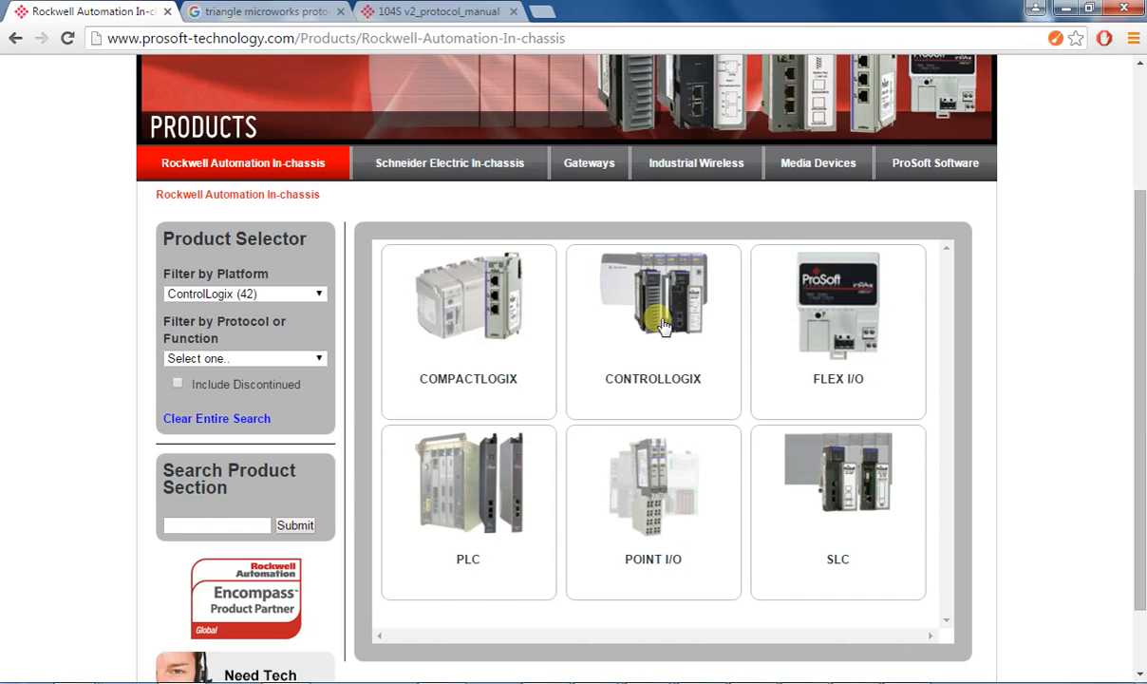
Step: Open the MVI56E-SIE Siemens Industrial Ethernet module's product page and download the MVI56E-SIE Sample Ladder
scroll(940, 390, down, 5)
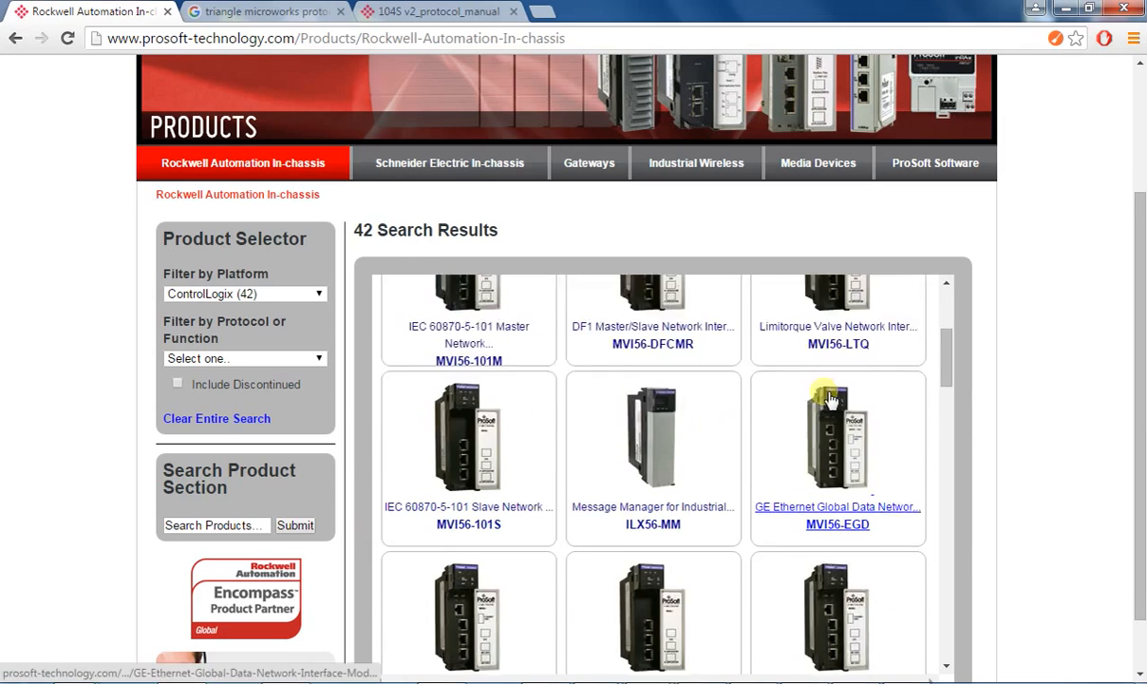
scroll(1036, 372, down, 1)
scroll(645, 370, down, 6)
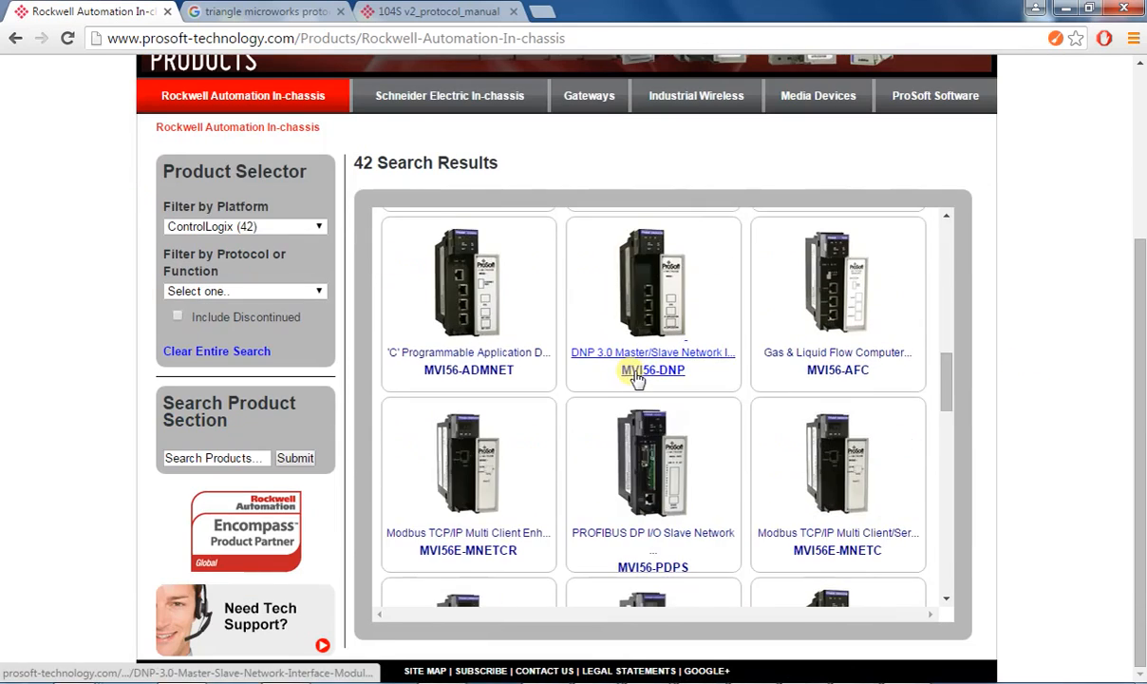
scroll(638, 378, down, 2)
scroll(637, 378, down, 3)
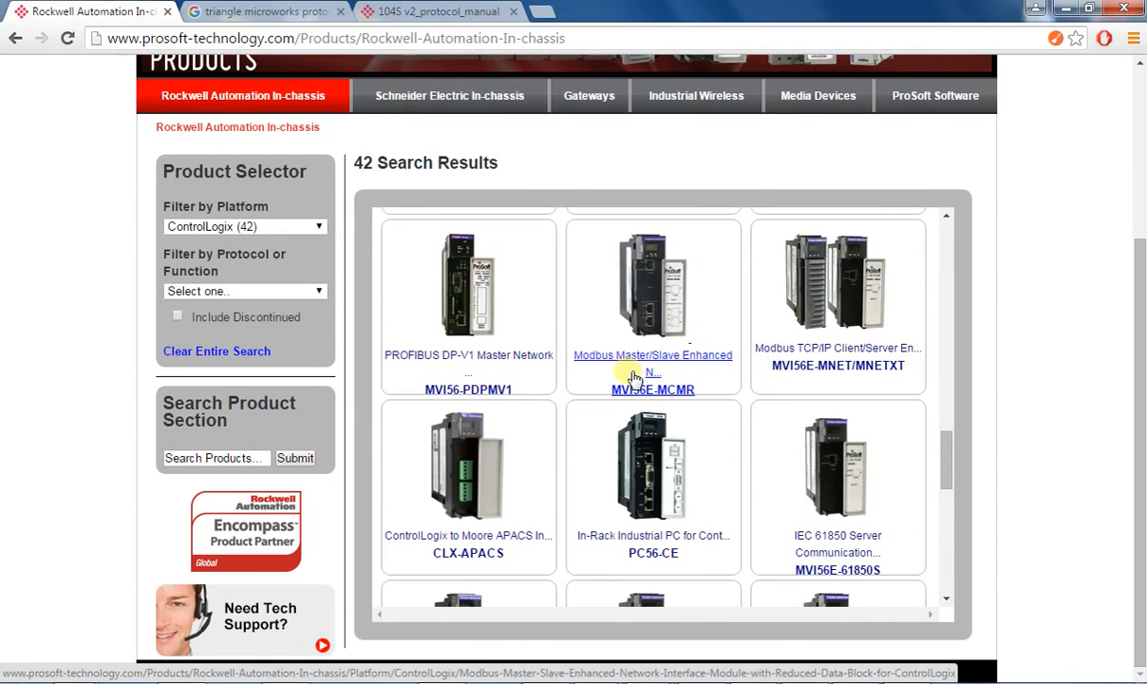
scroll(684, 378, down, 4)
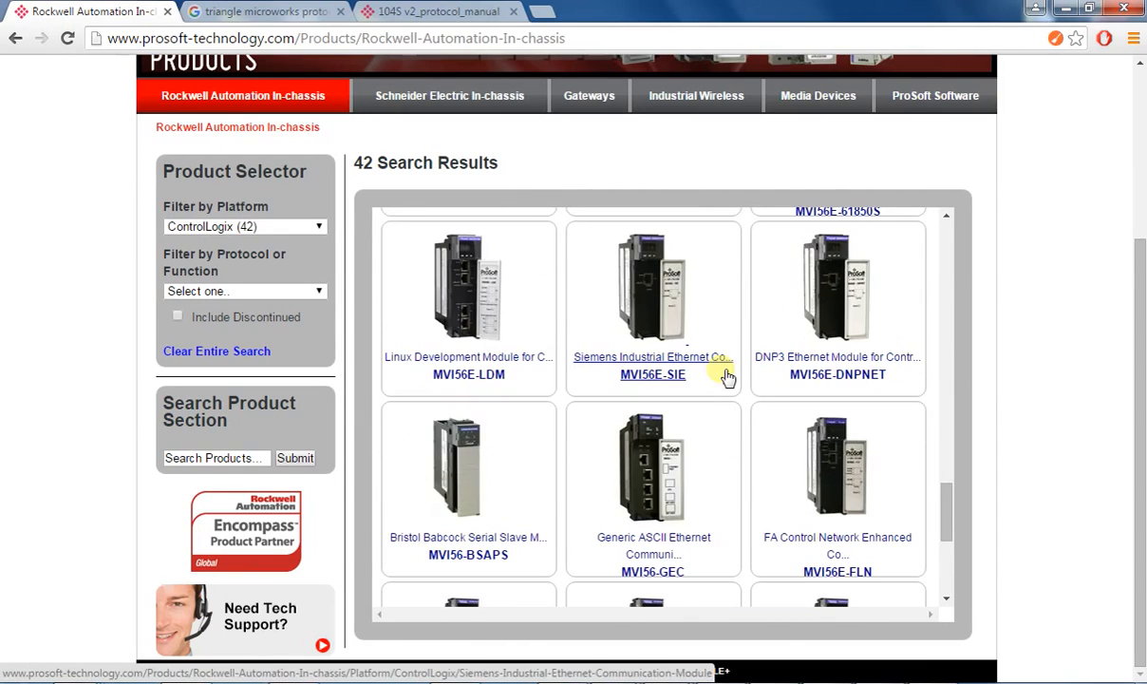
click(665, 366)
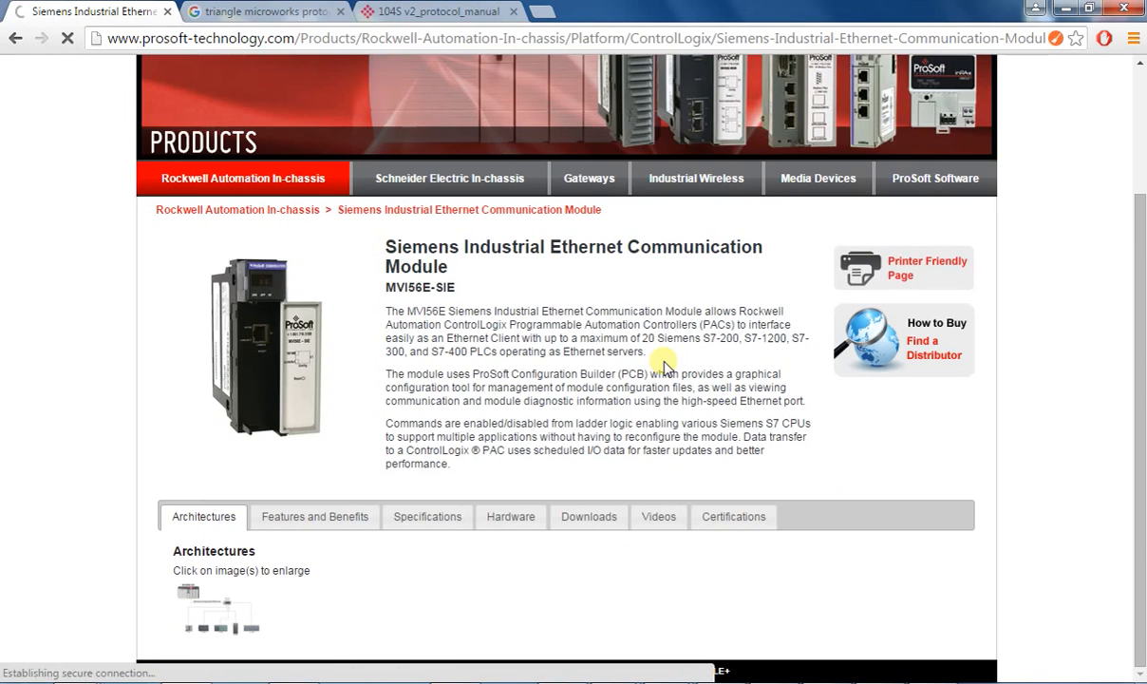
click(586, 518)
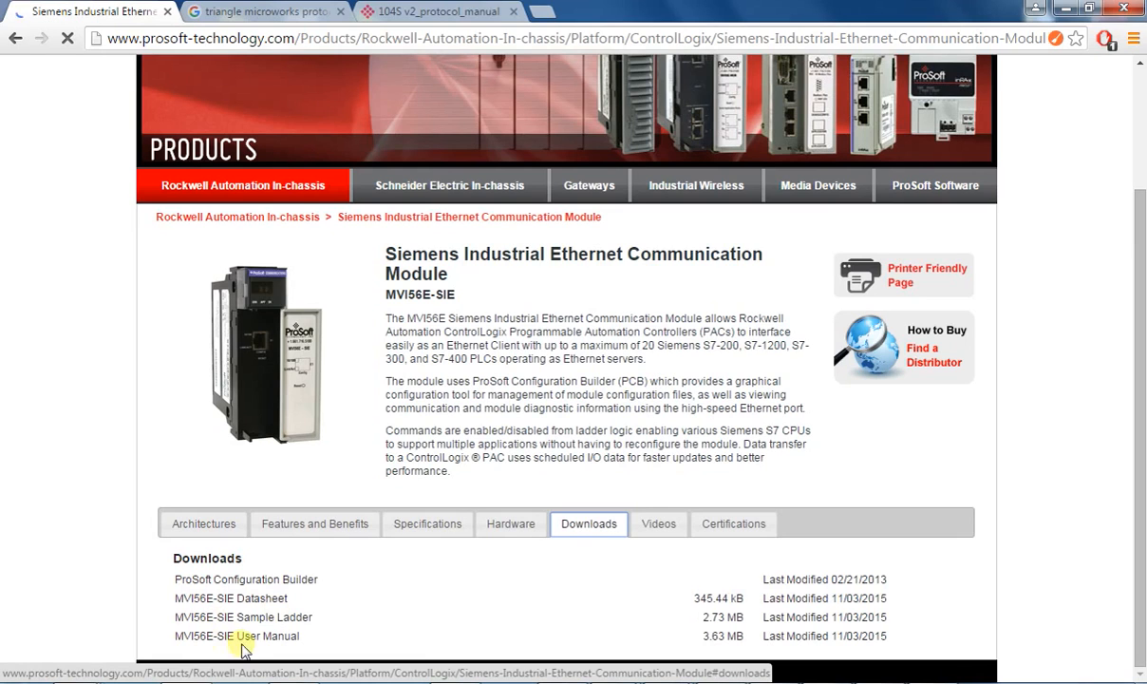
click(274, 618)
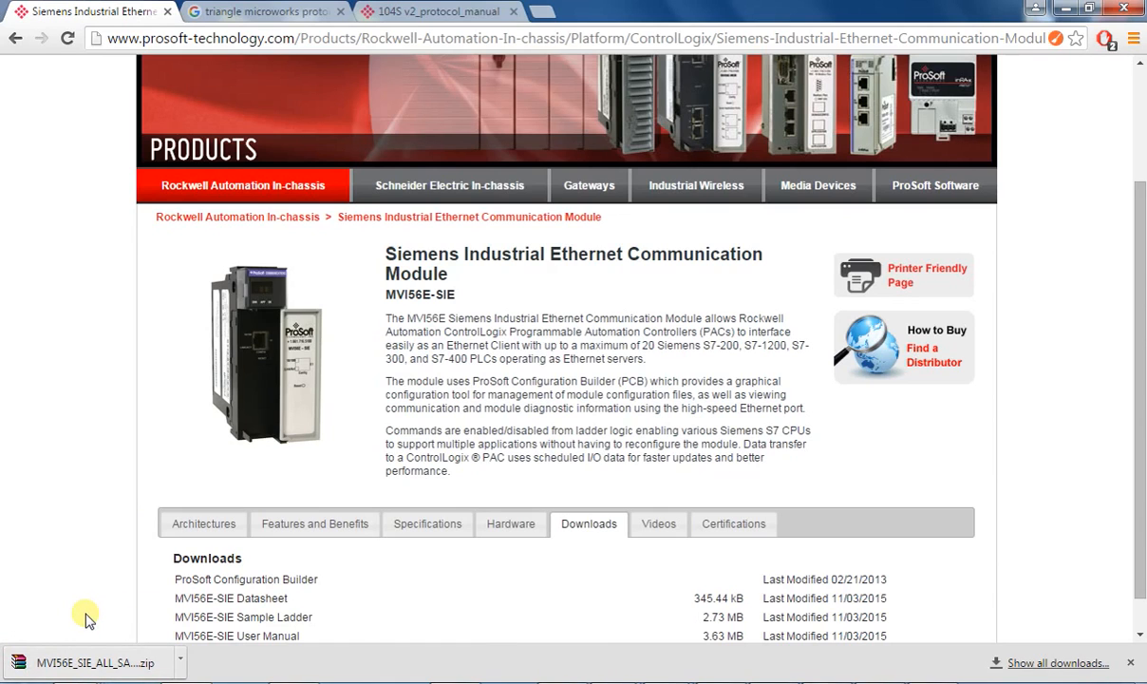
Step: Launch RSLogix 5000 and create a 1756-L61 controller project named TEST_SIE, revision 20, in slot 0 of a 1756-A4 chassis
key(super)
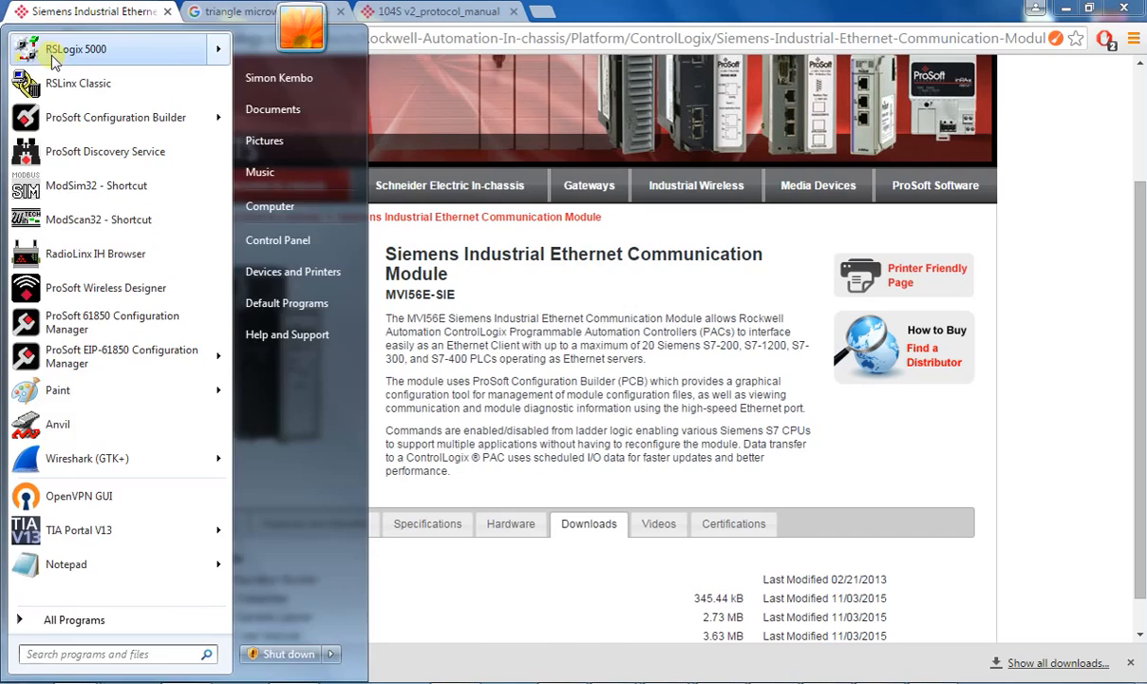
click(54, 60)
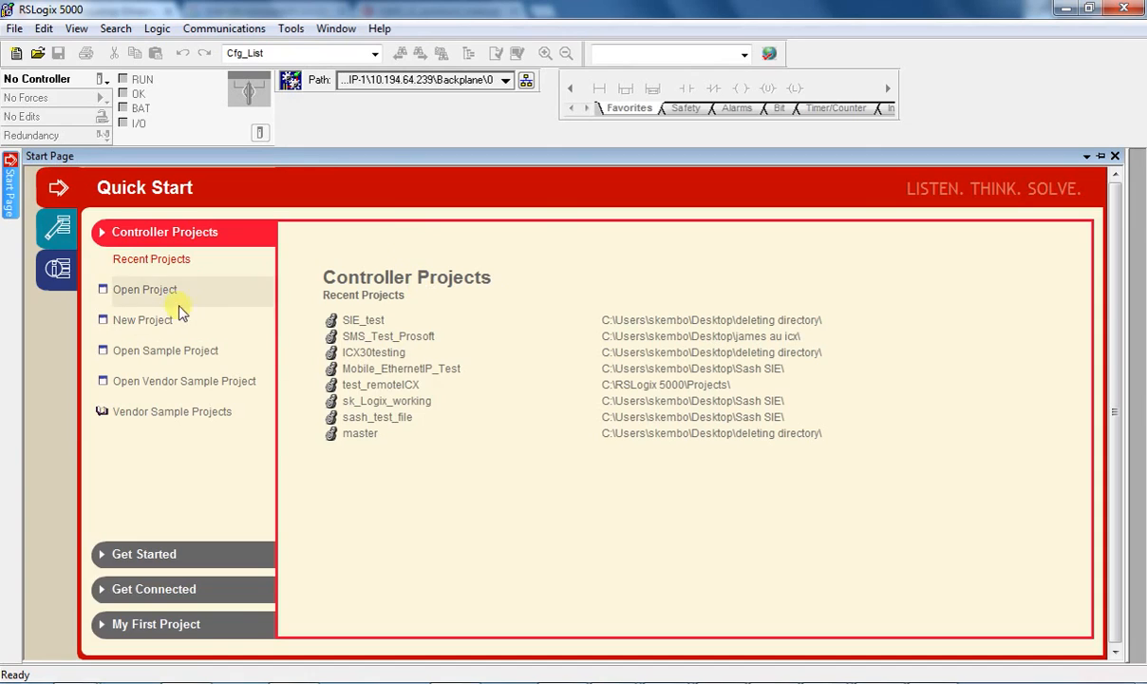
click(152, 290)
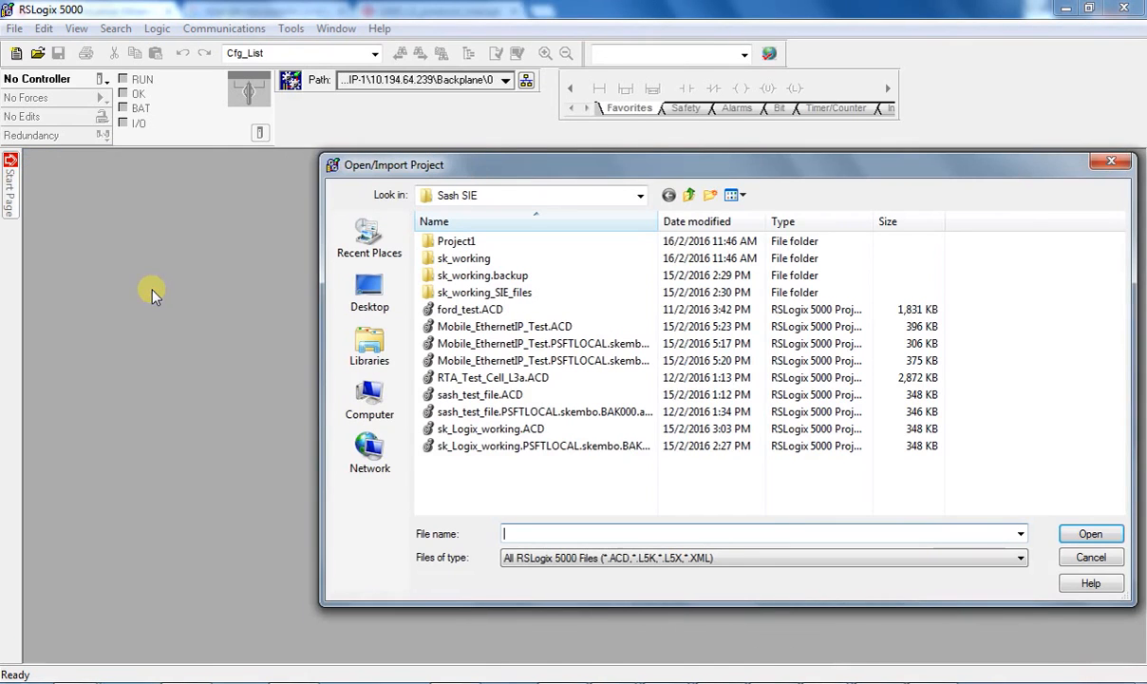
click(1112, 161)
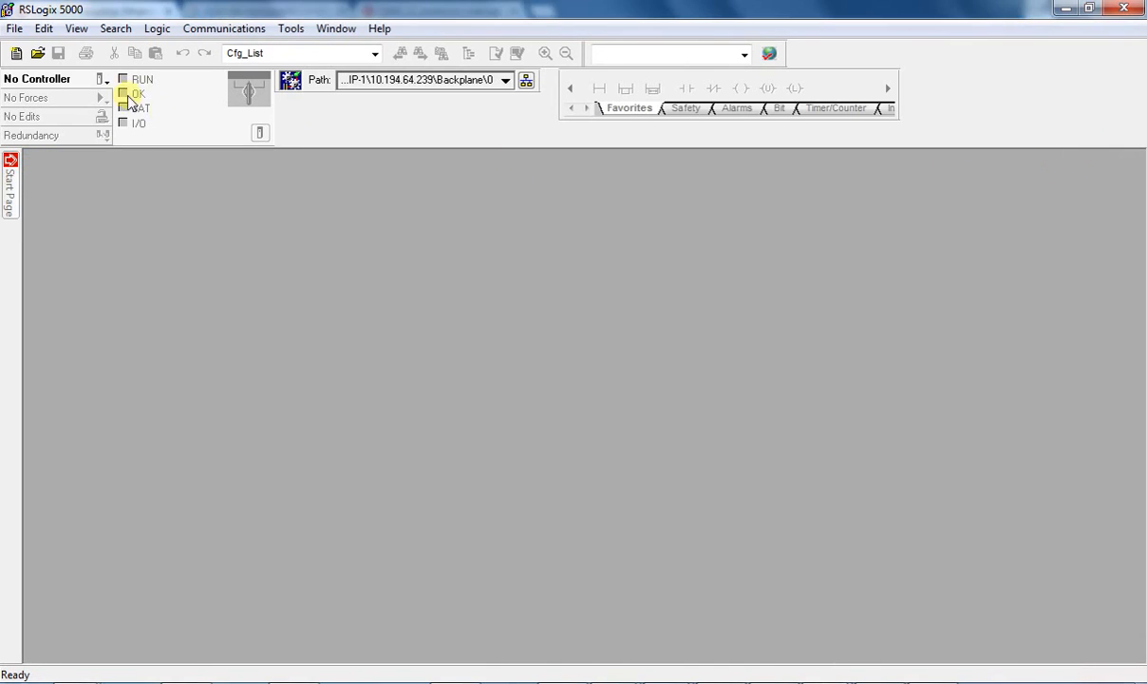
click(16, 55)
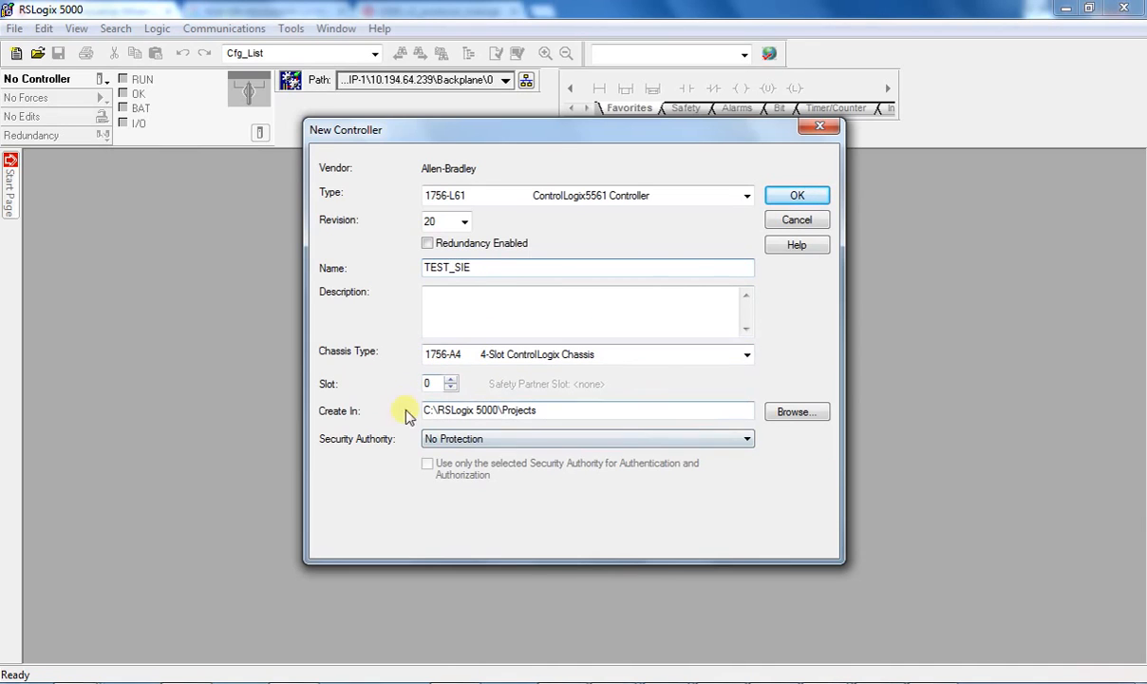
click(798, 196)
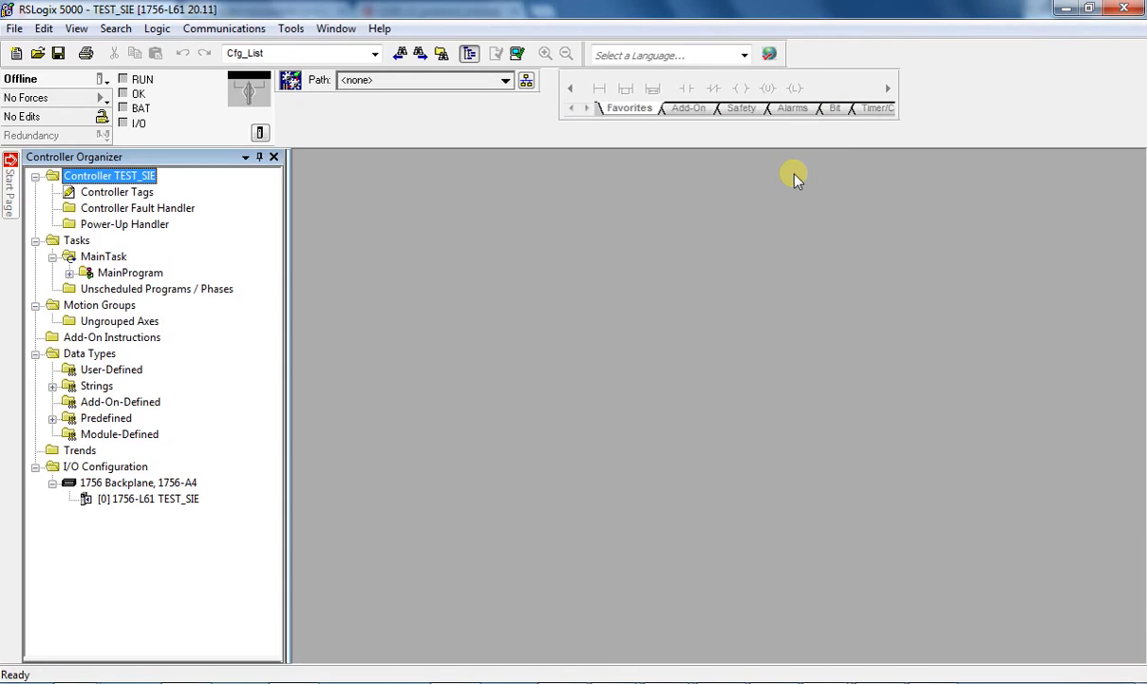
Step: Add a new module to the 1756-A4 backplane, filtering the catalog for GENE and choosing 1756-MODULE, Generic 1756 Module
click(112, 483)
right_click(116, 484)
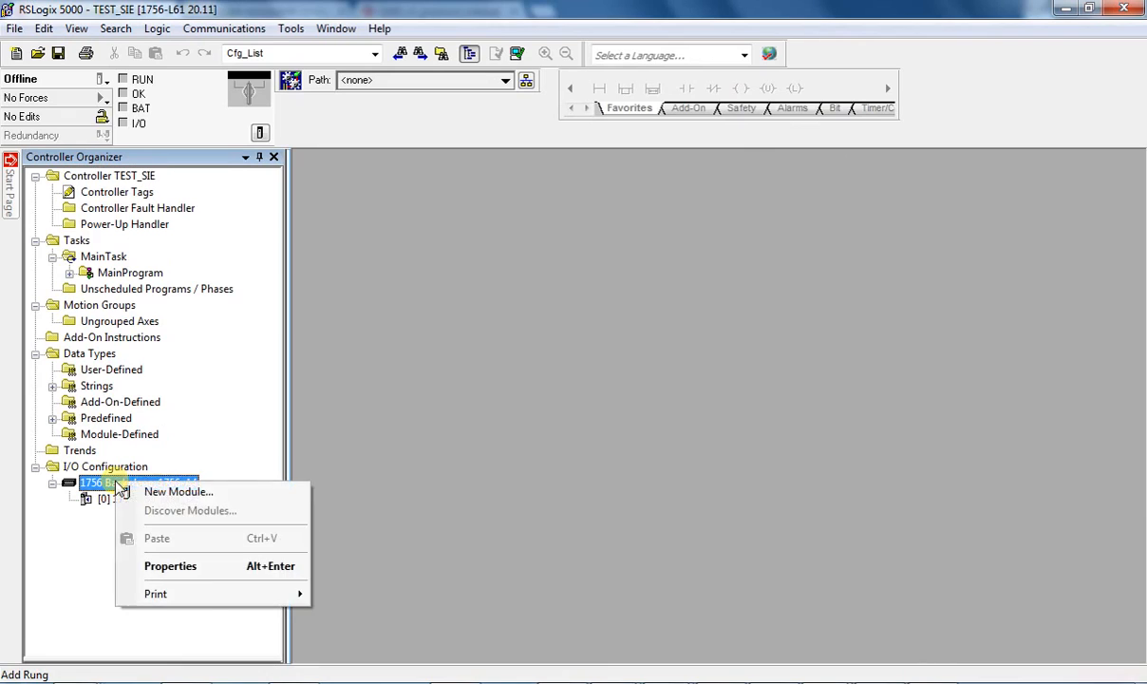
click(195, 493)
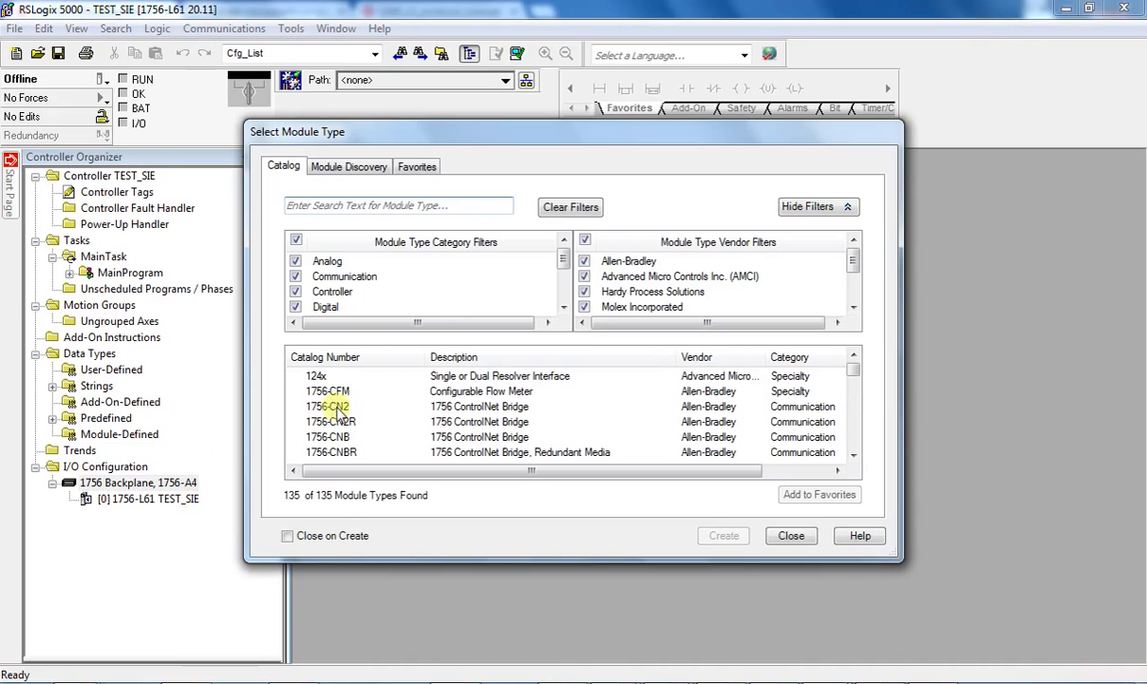
text(GENE)
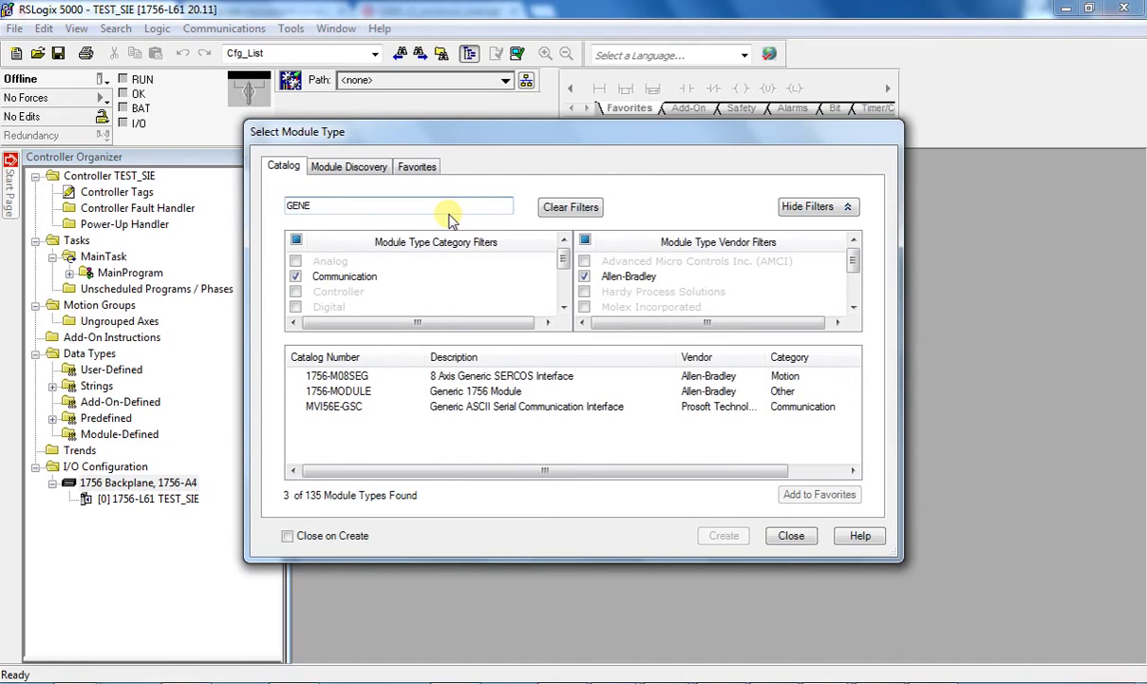
click(432, 391)
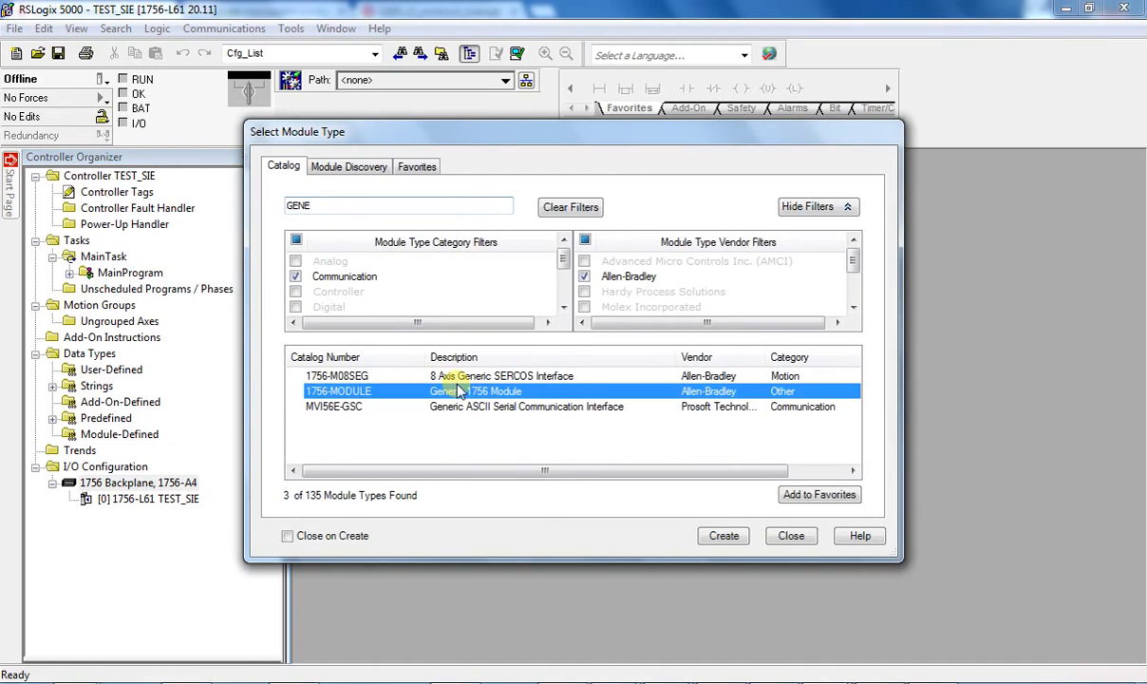
click(724, 537)
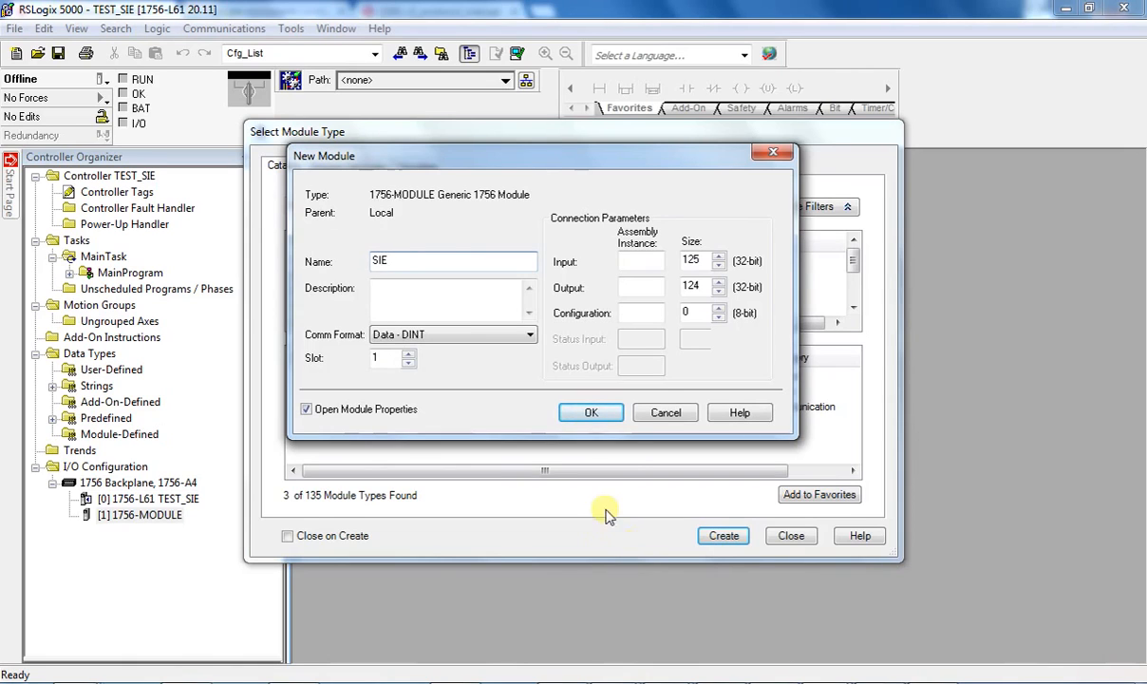
Step: Name the new module SIE, set its communication format to Data - INT and assign it to slot 3
click(527, 340)
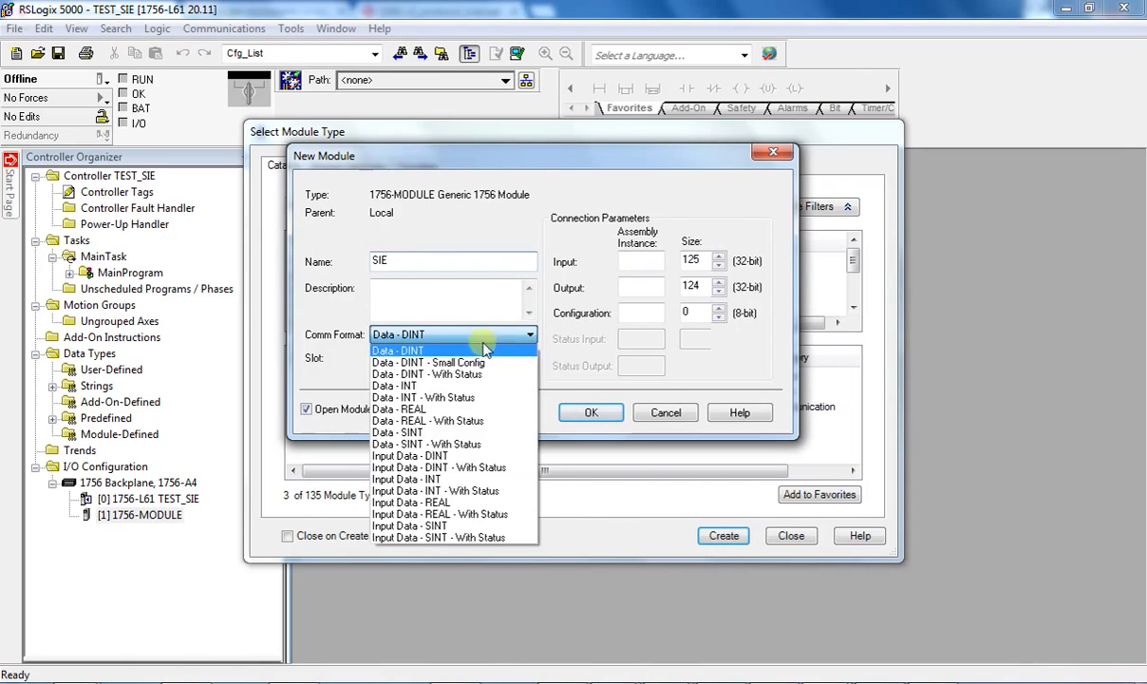
click(425, 394)
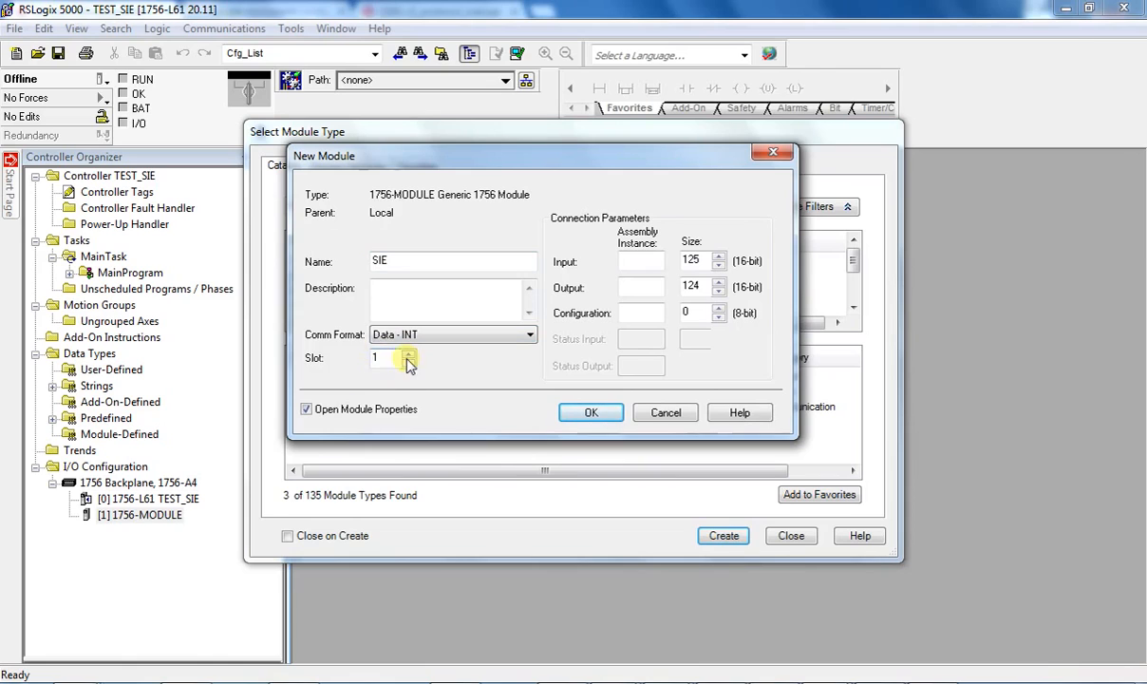
drag(385, 359, 372, 366)
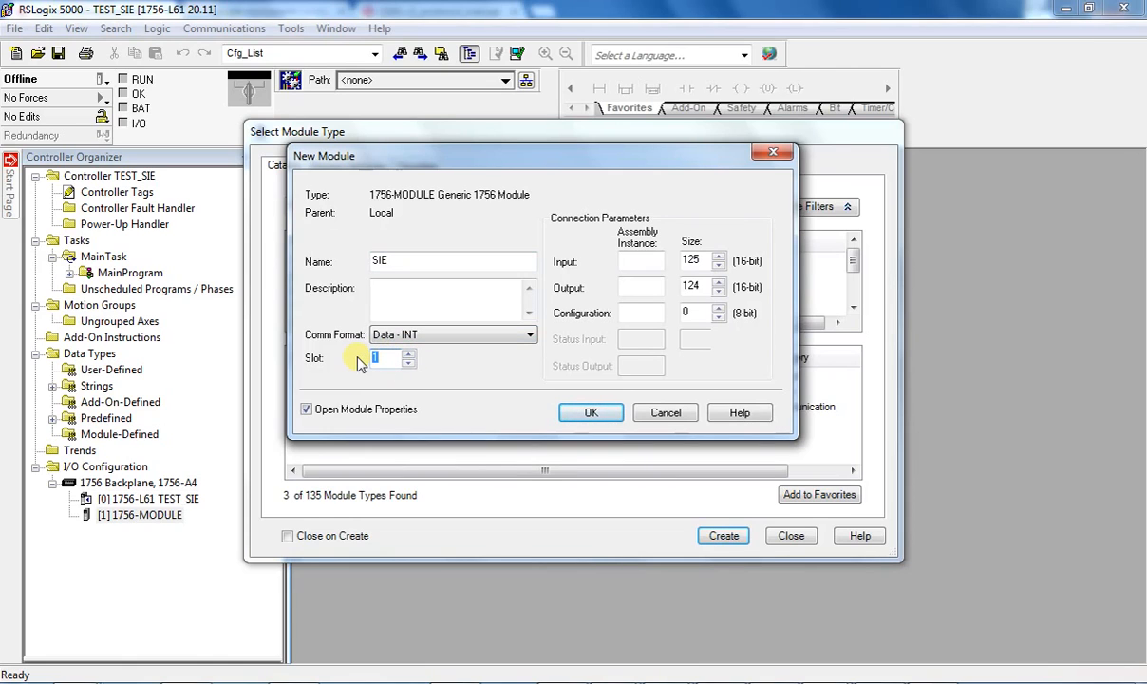
text(3)
Step: Set assembly instances to Input 1, Output 2 and Configuration 4, with sizes 250 input and 248 output, and accept the module and its properties
click(642, 269)
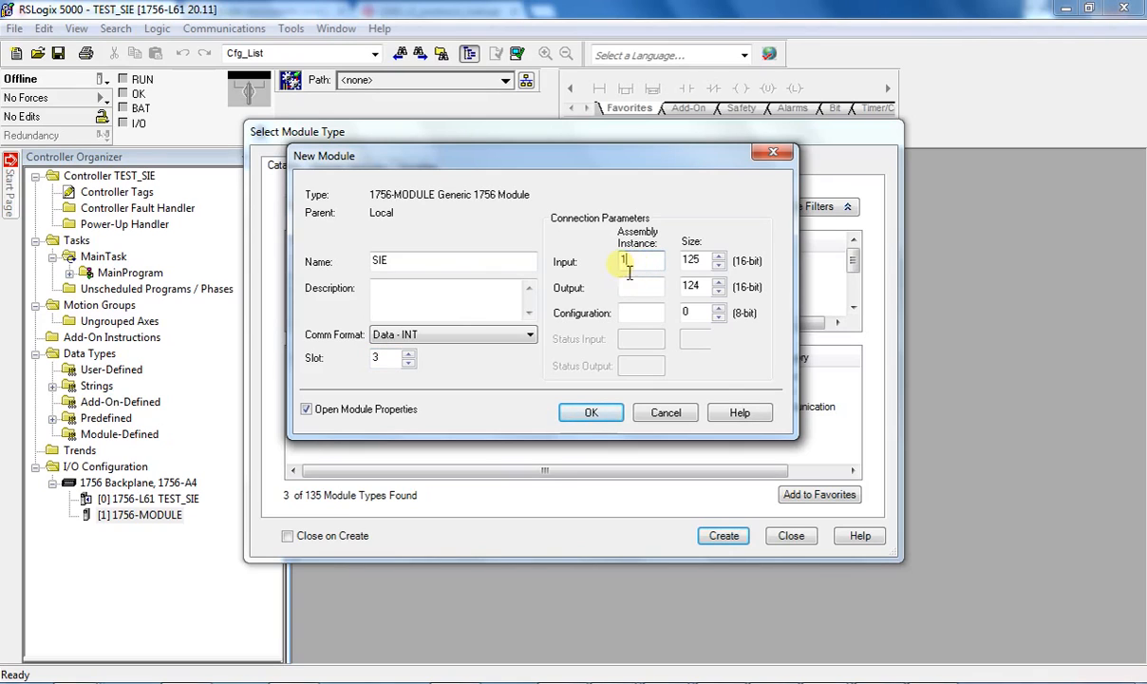
text(2)
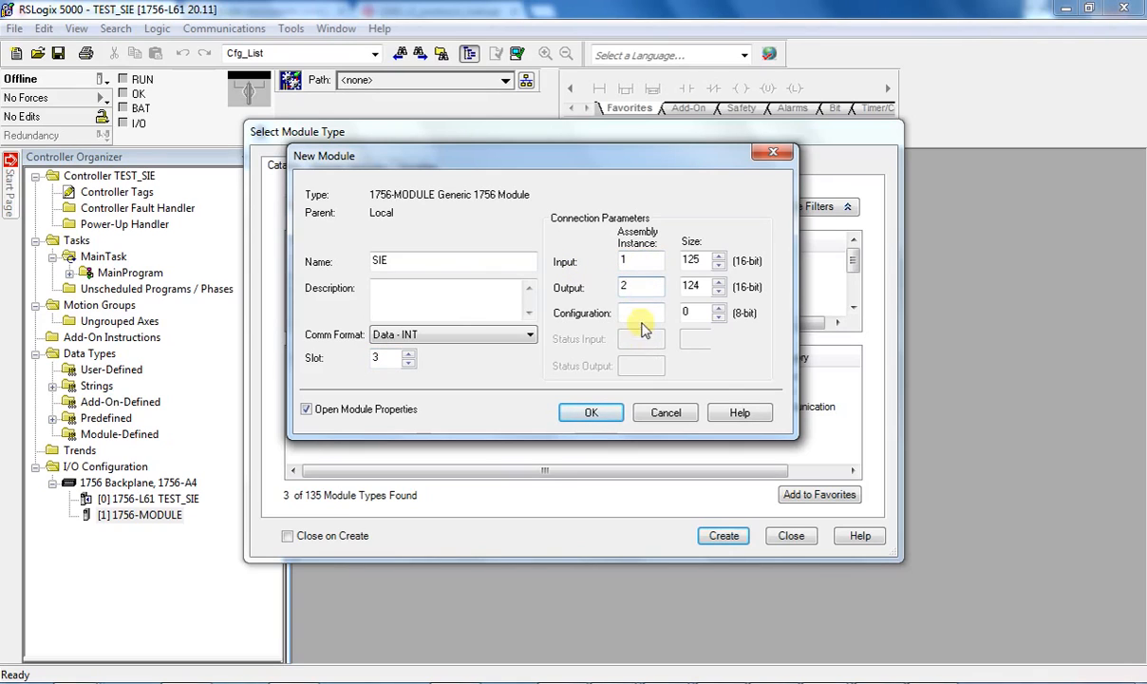
text(4)
double_click(686, 260)
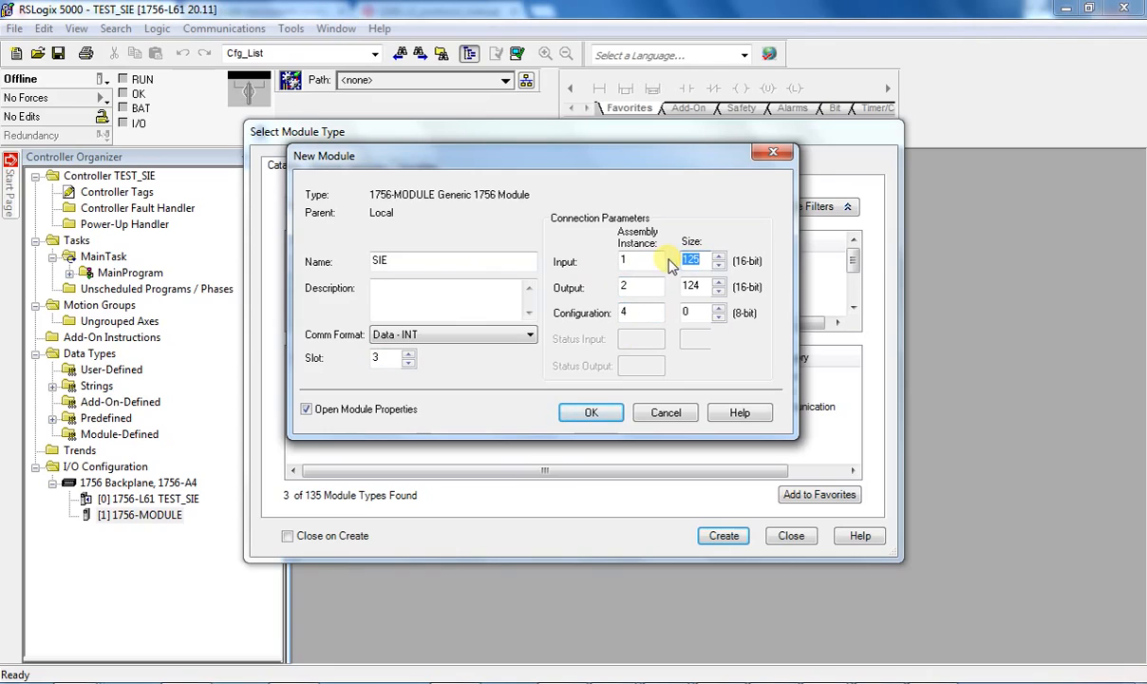
double_click(691, 286)
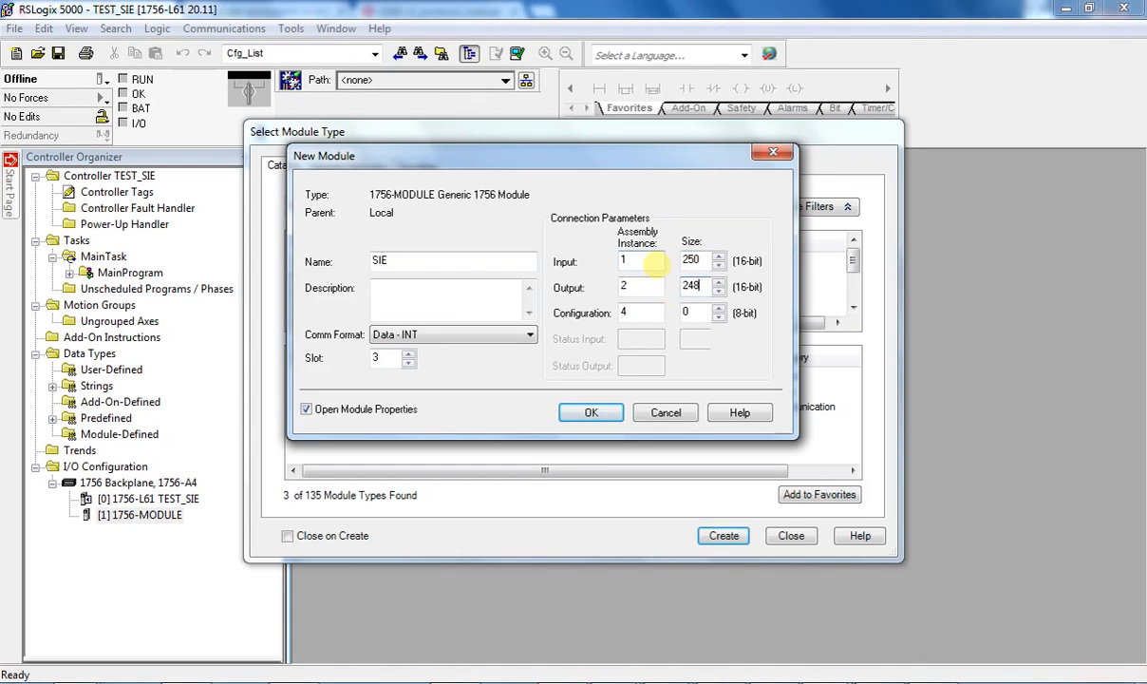
click(591, 412)
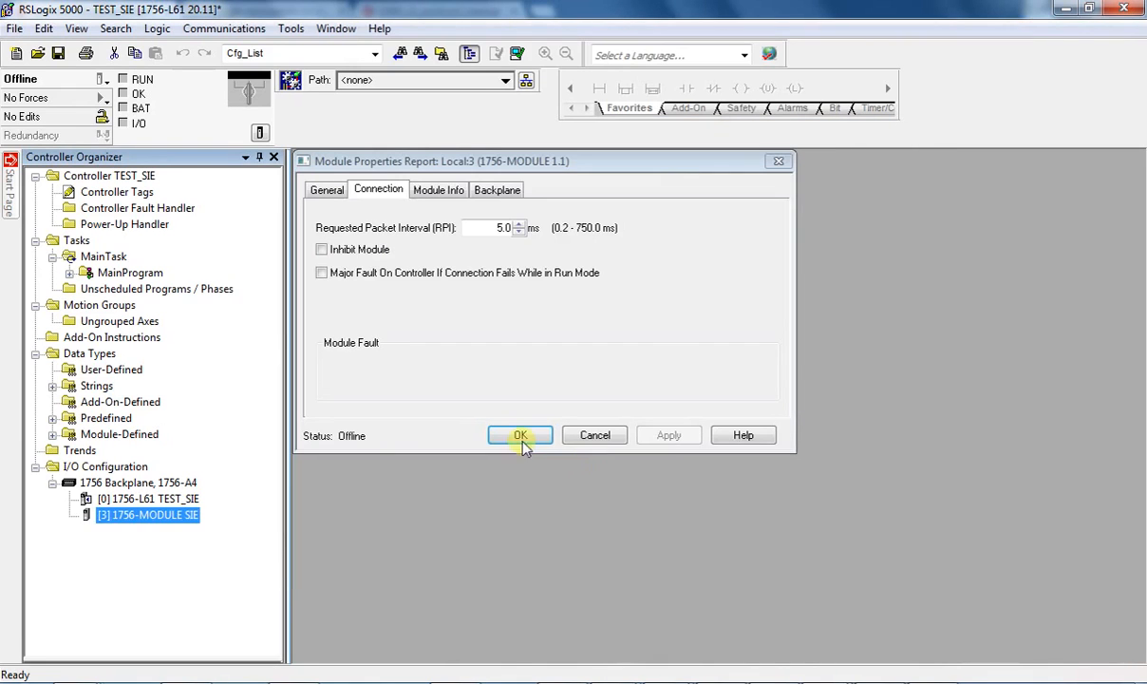
click(520, 435)
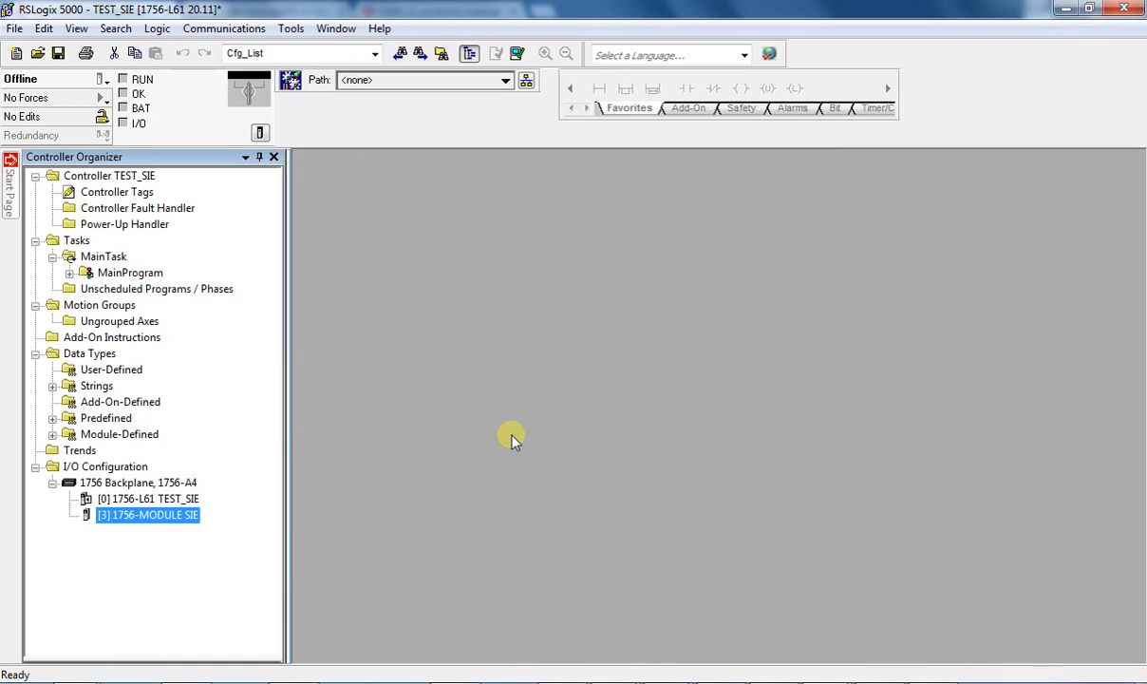
Step: Open MainRoutine in MainProgram and start importing the rung file MVI56ESIE_AddOn_Rung_v1_1.L5X at rung 0
click(109, 274)
click(70, 274)
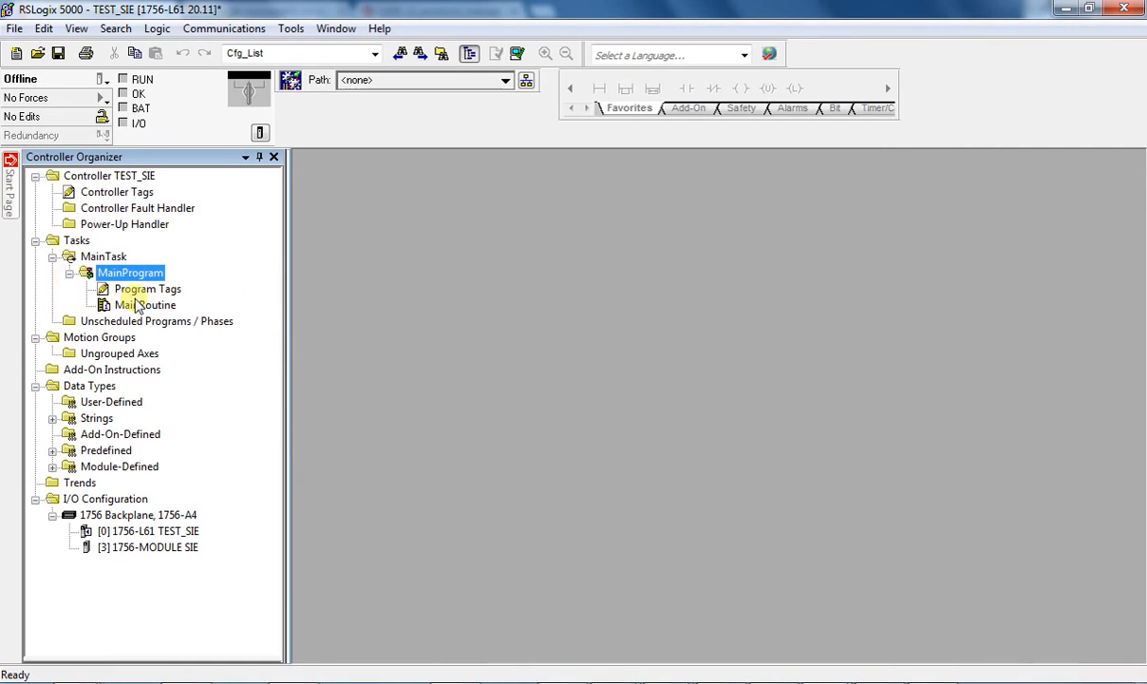
click(142, 306)
double_click(142, 306)
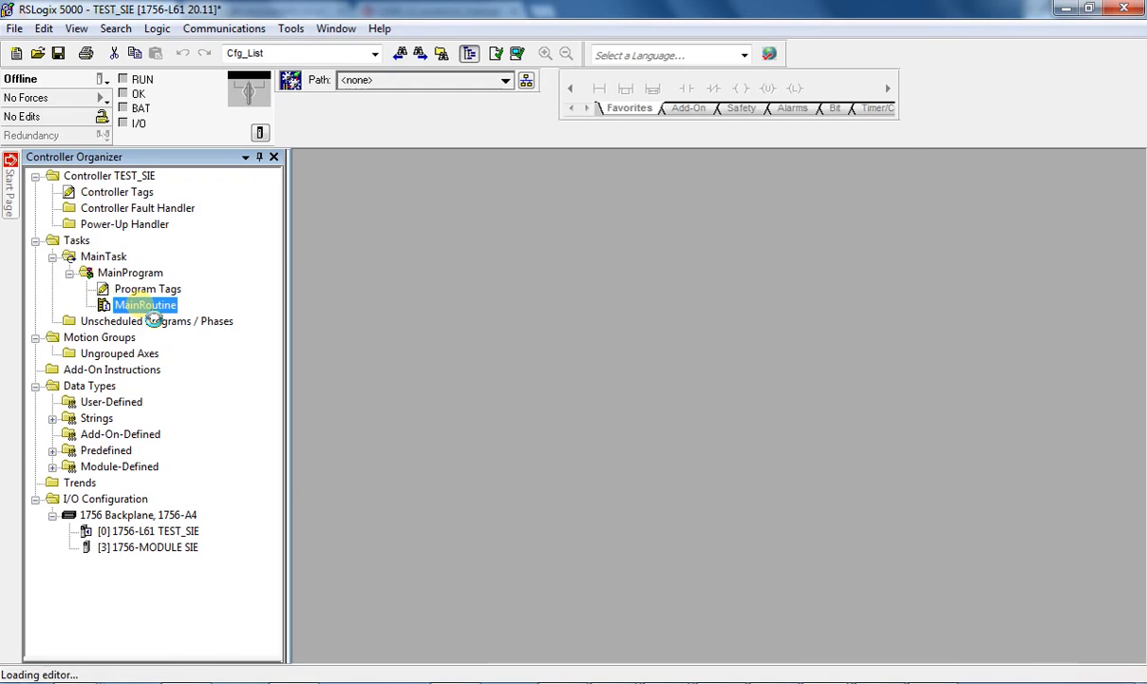
click(340, 245)
right_click(340, 245)
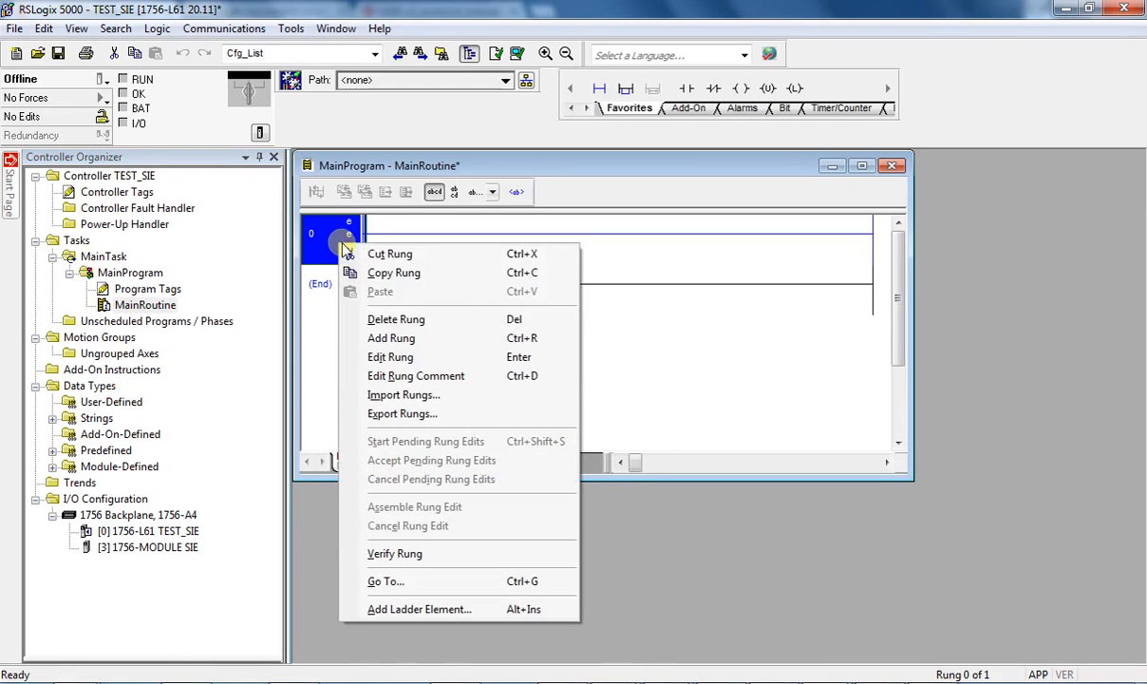
click(422, 394)
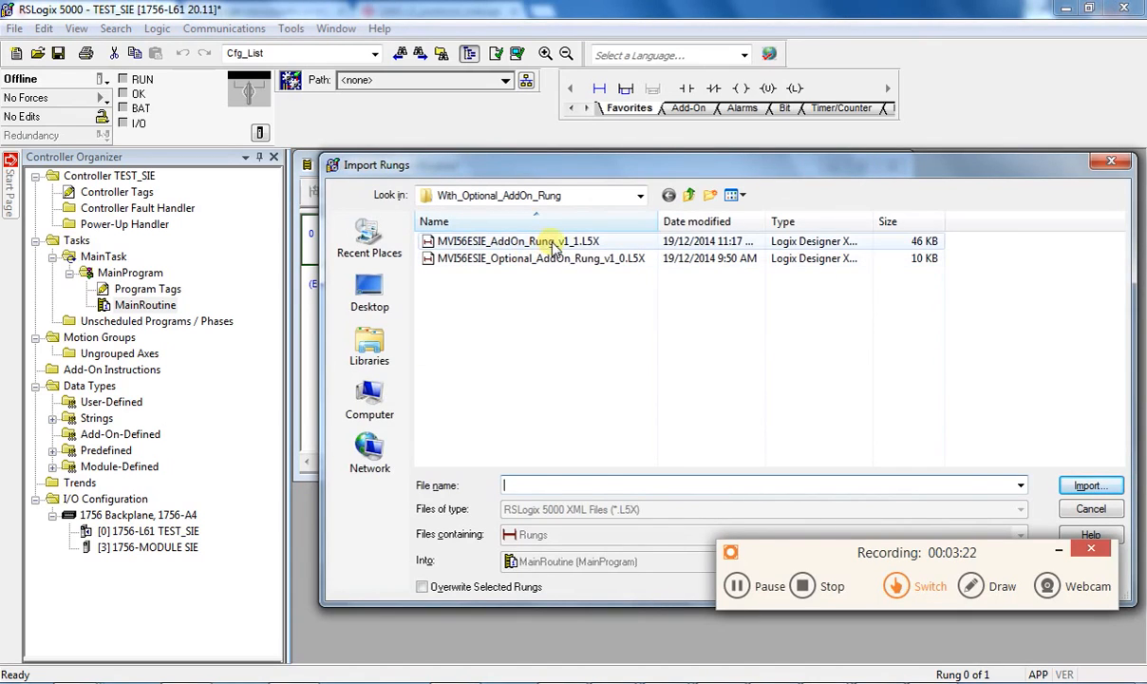
click(525, 242)
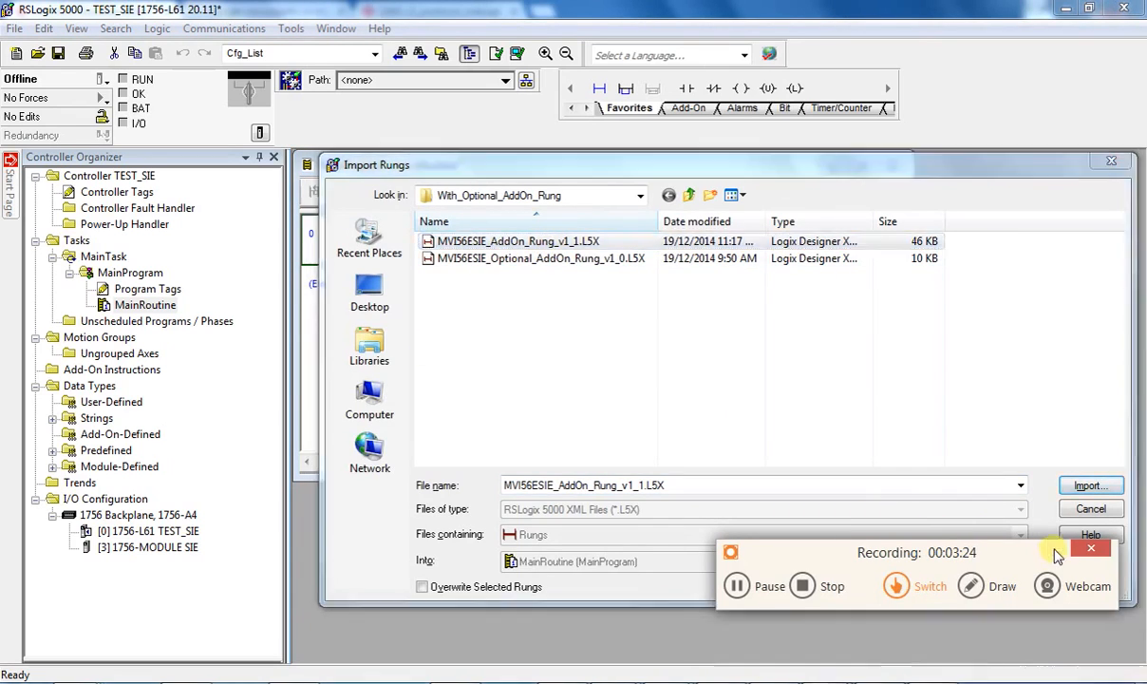
click(1088, 486)
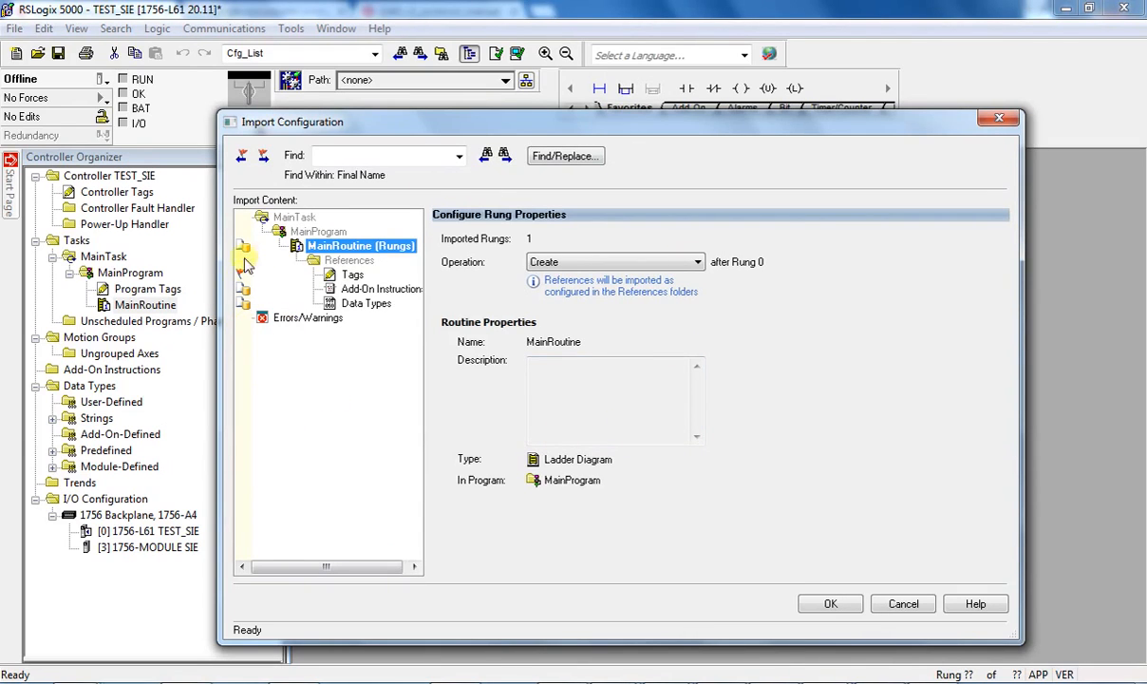
Step: In the import's tag references, set the final name of Local:1:I to Local:3:I
mouse_move(241, 277)
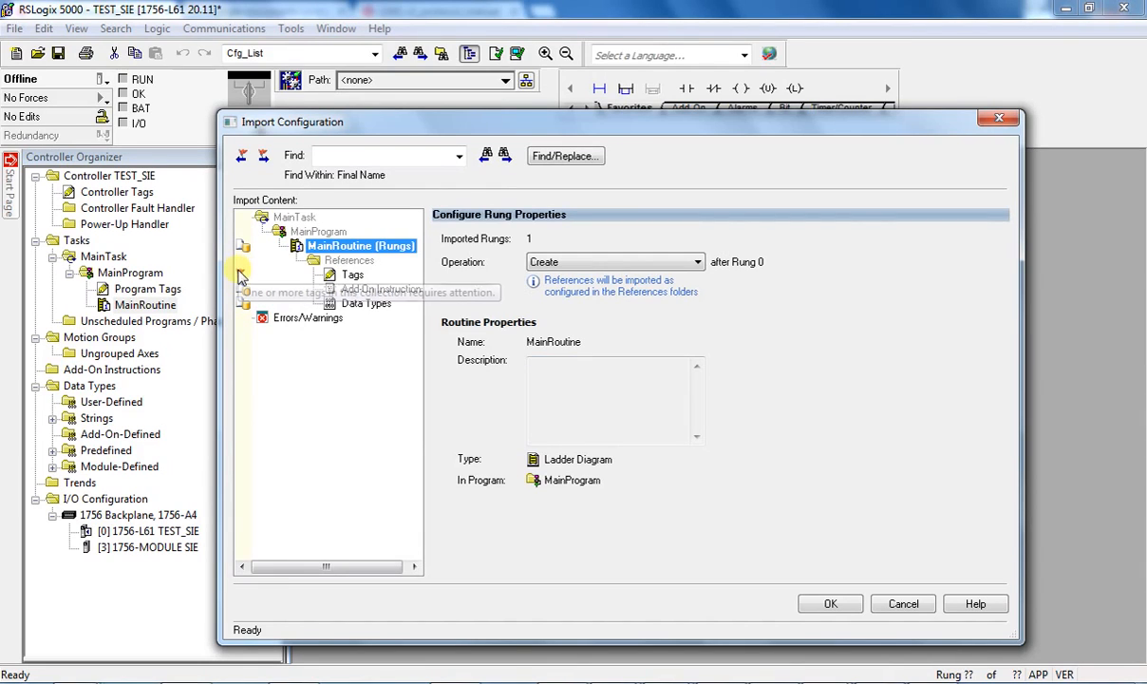
click(352, 276)
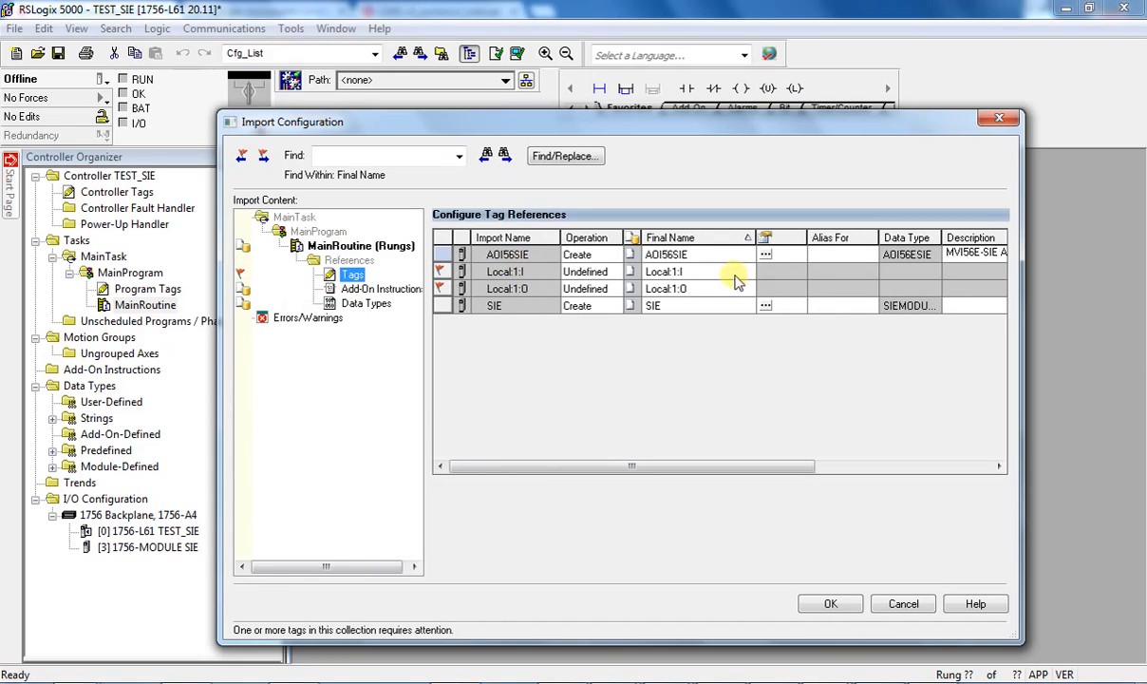
click(698, 272)
click(750, 273)
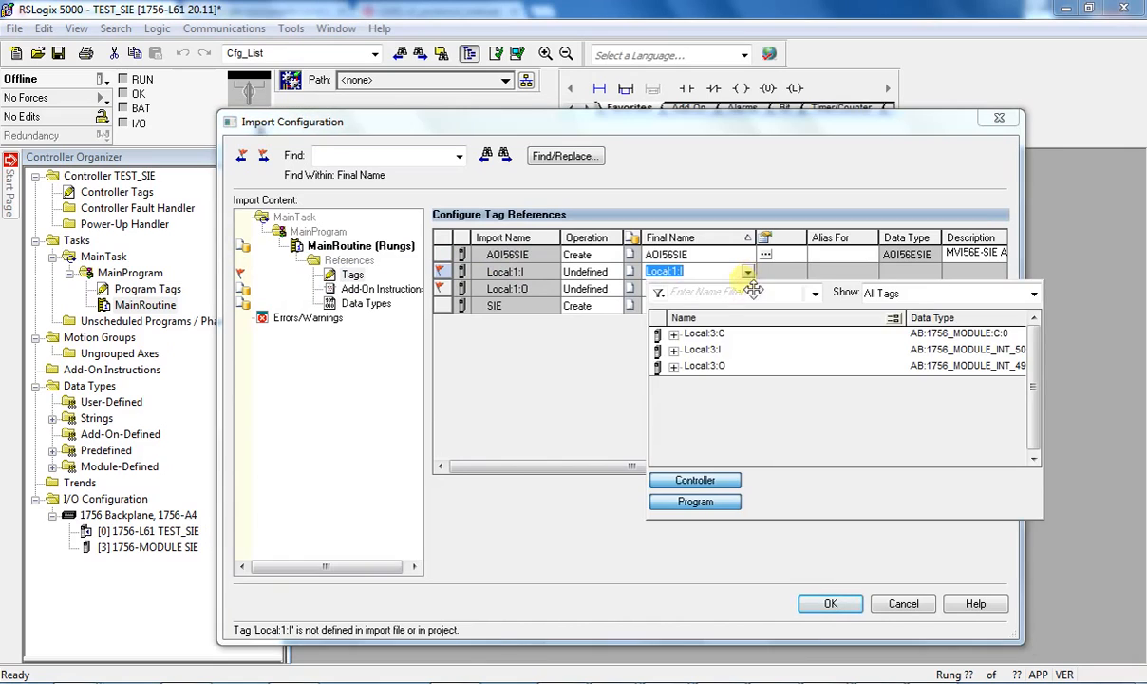
click(698, 351)
click(519, 387)
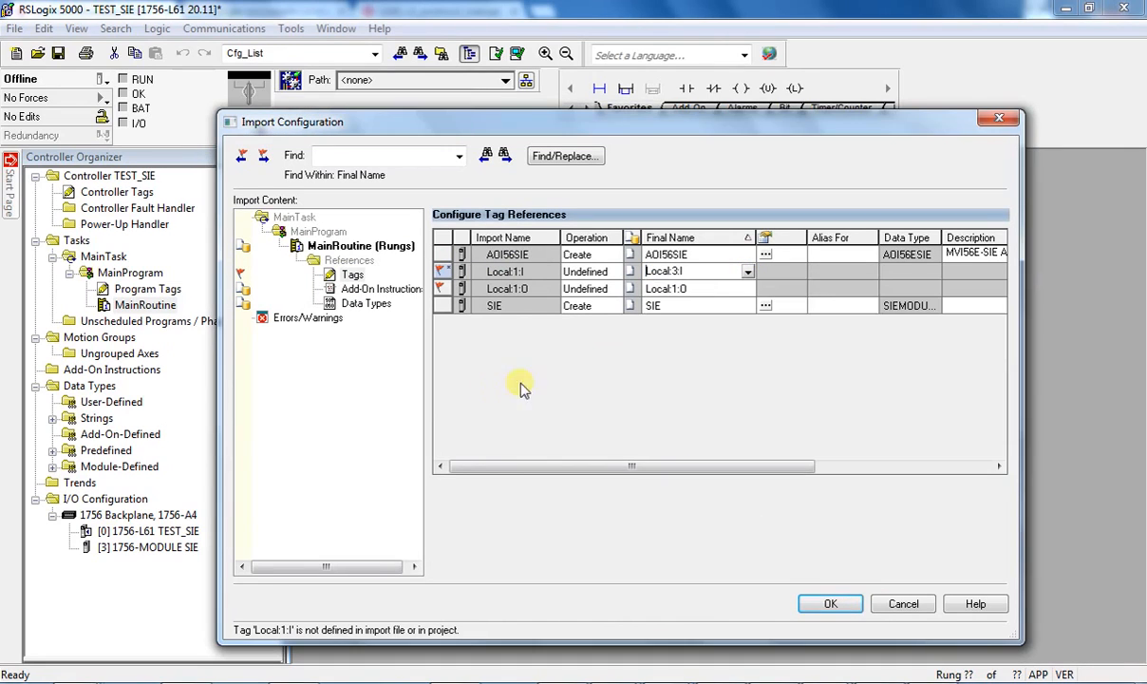
Step: Set the final name of the Local:1:O tag reference to Local:3:O
click(748, 288)
click(748, 288)
click(691, 368)
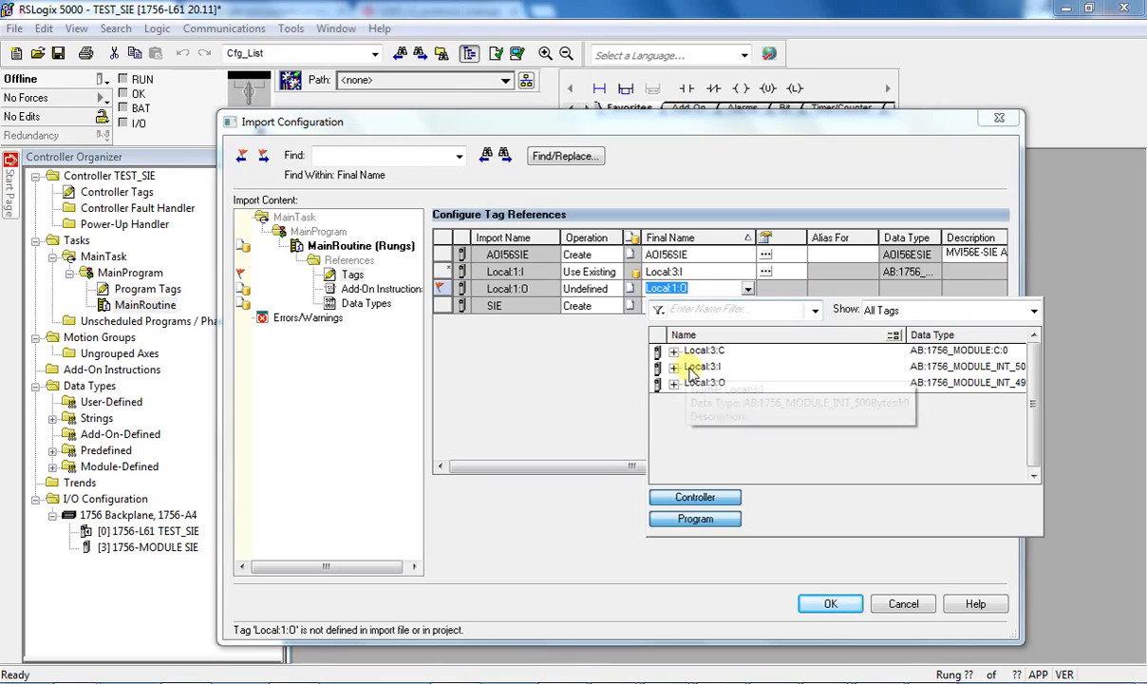
click(698, 381)
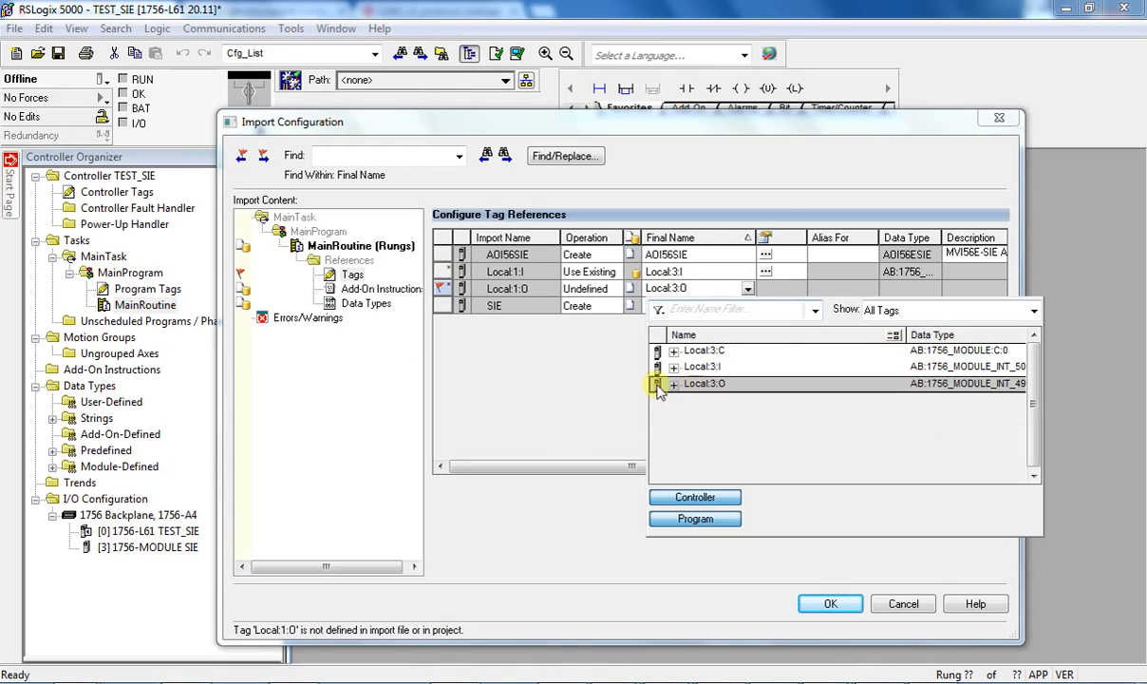
click(600, 391)
click(769, 271)
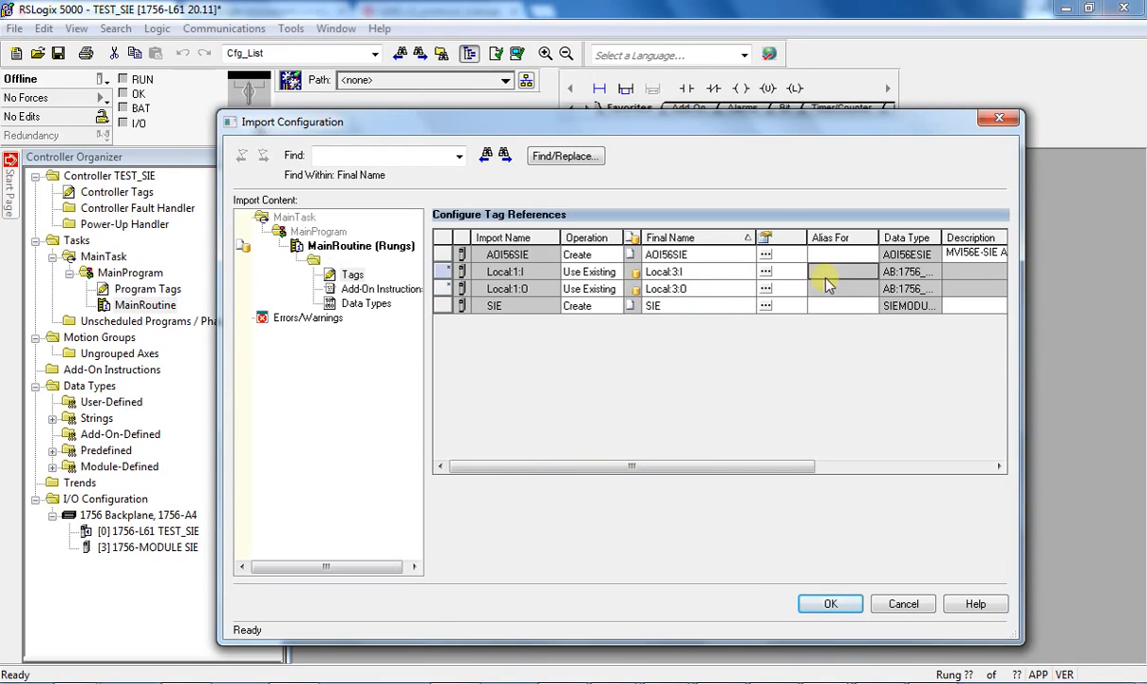
Step: Complete the rung import, maximize the MainRoutine editor and delete the empty rung 0
click(824, 604)
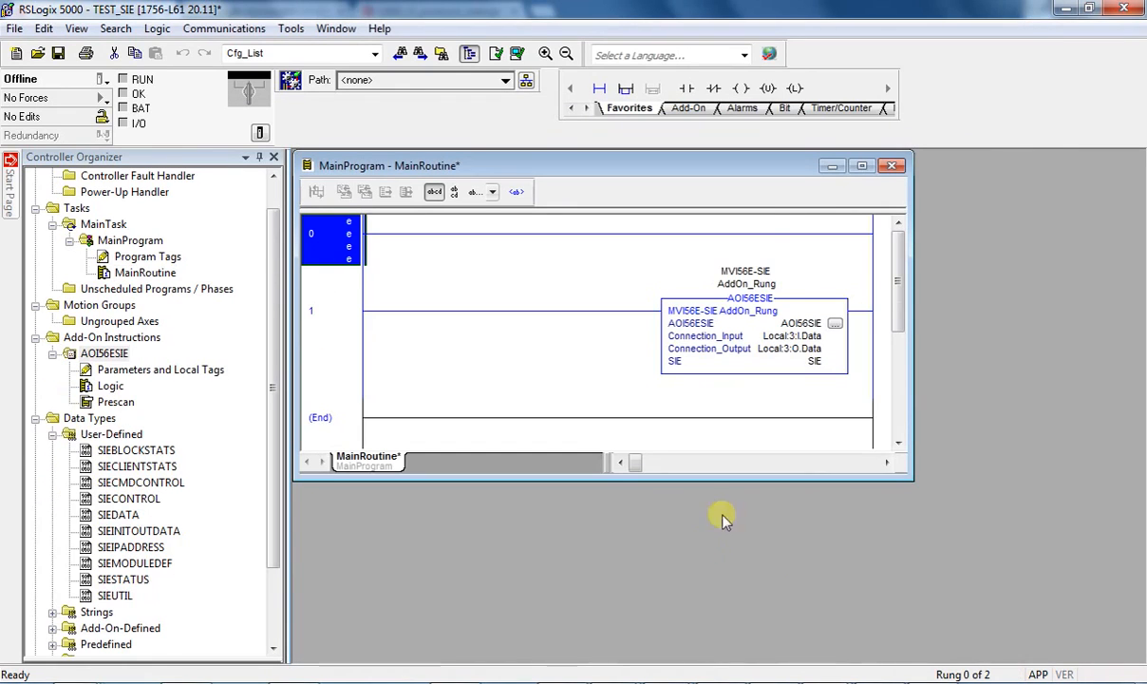
click(861, 166)
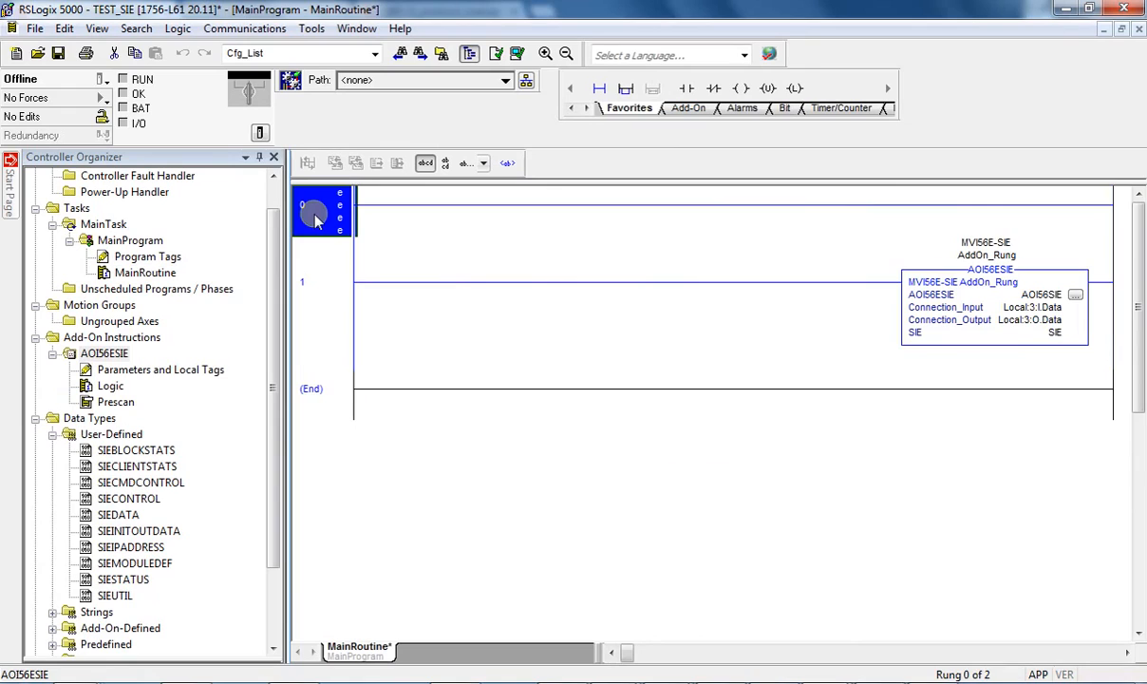
key(Delete)
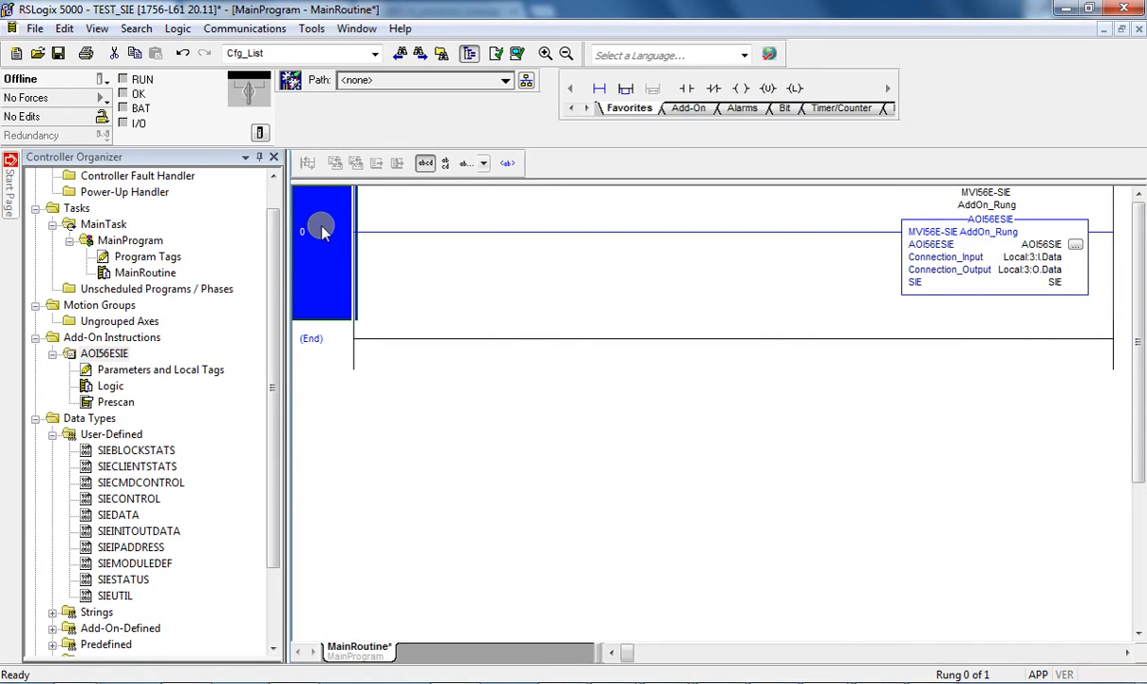
Step: Browse the active network through AB_ETHIP-1 and 10.194.64.239 to its backplane and select the 1756-L61 controller in slot 00
click(244, 29)
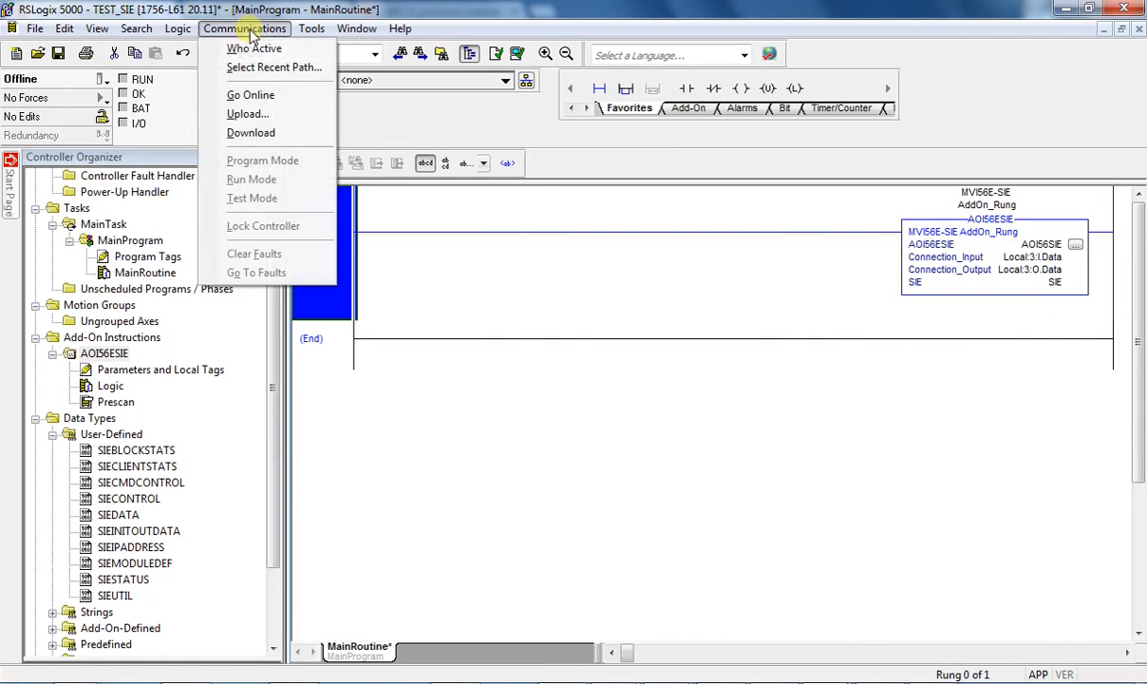
click(258, 47)
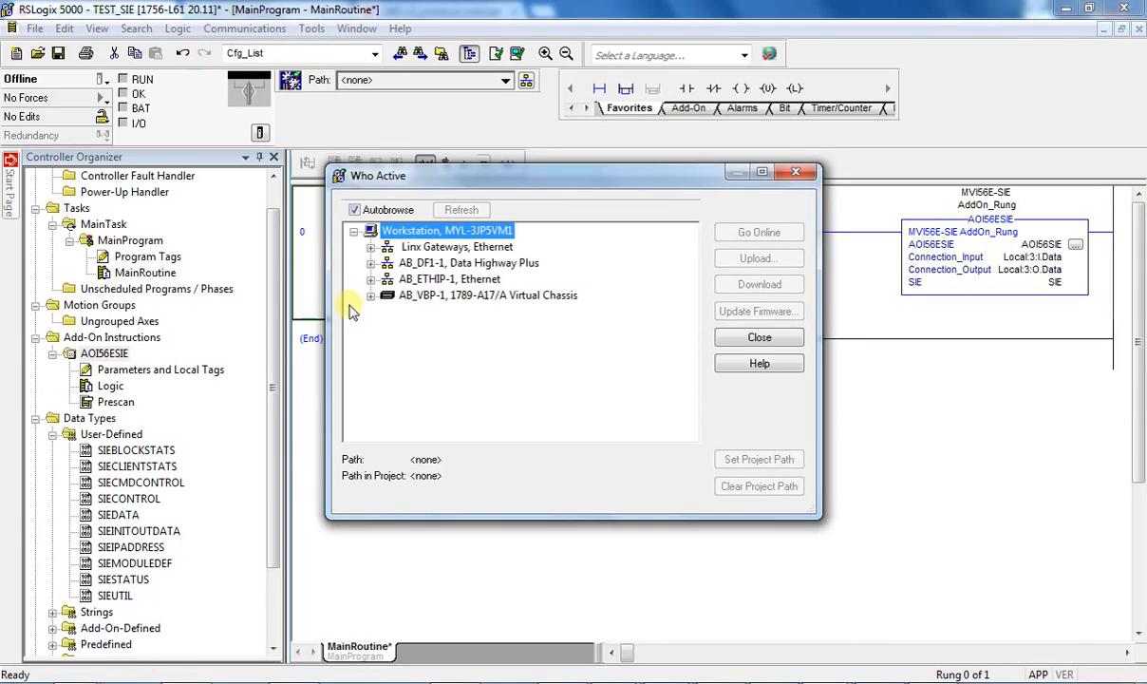
click(372, 280)
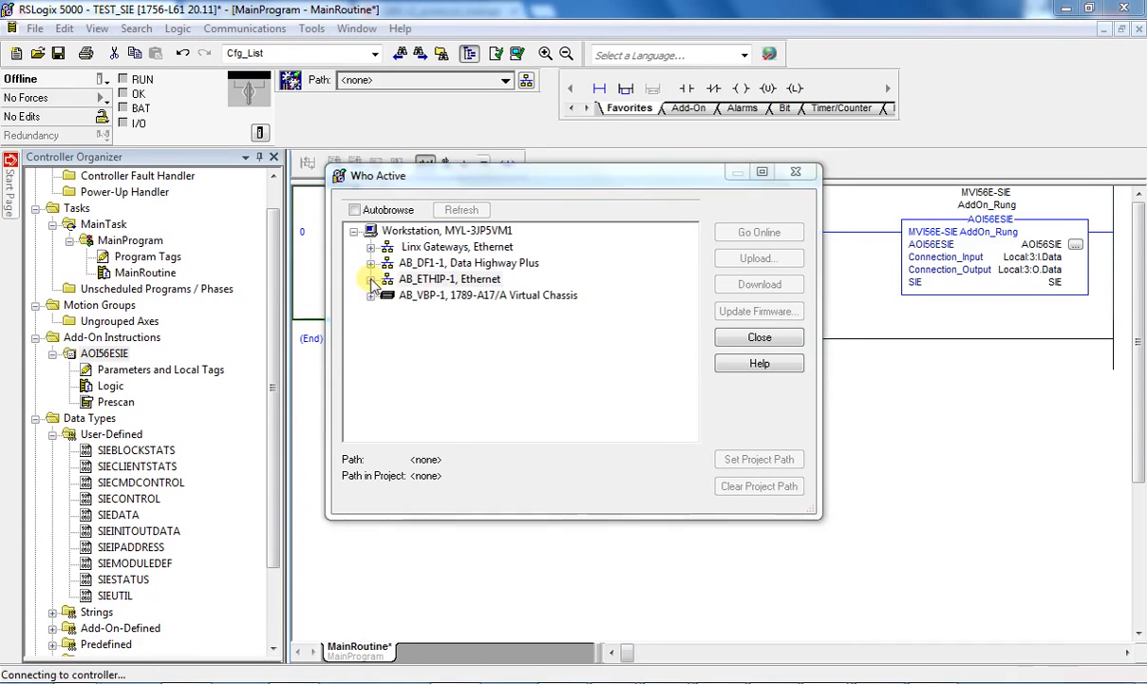
click(442, 359)
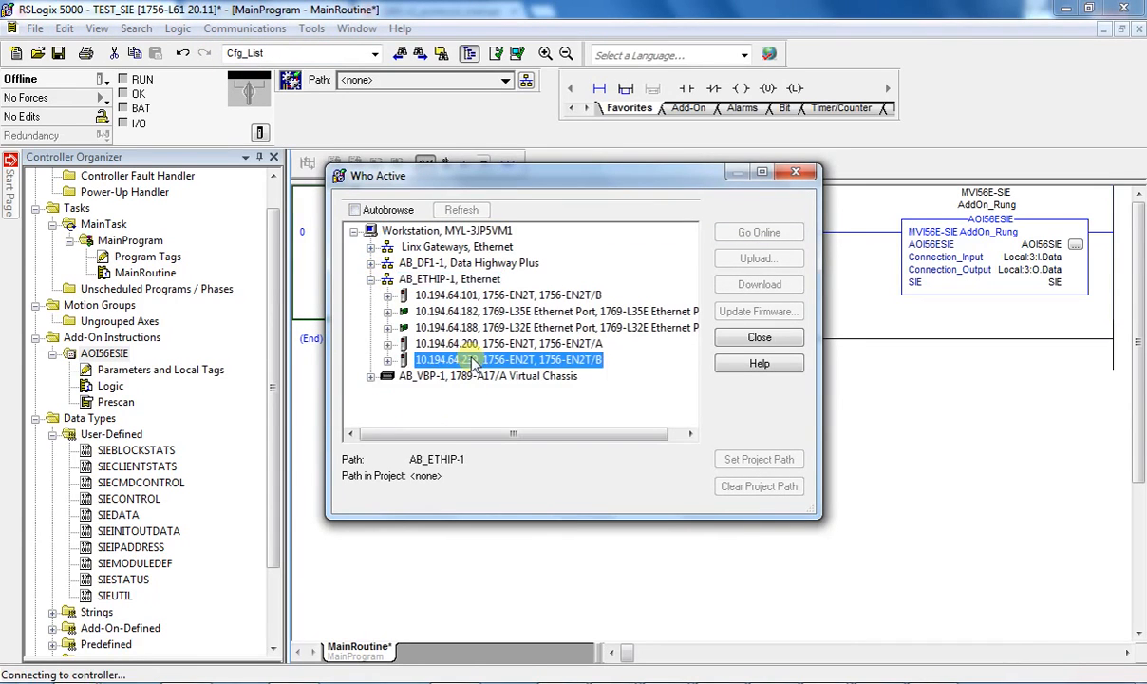
click(387, 360)
click(446, 376)
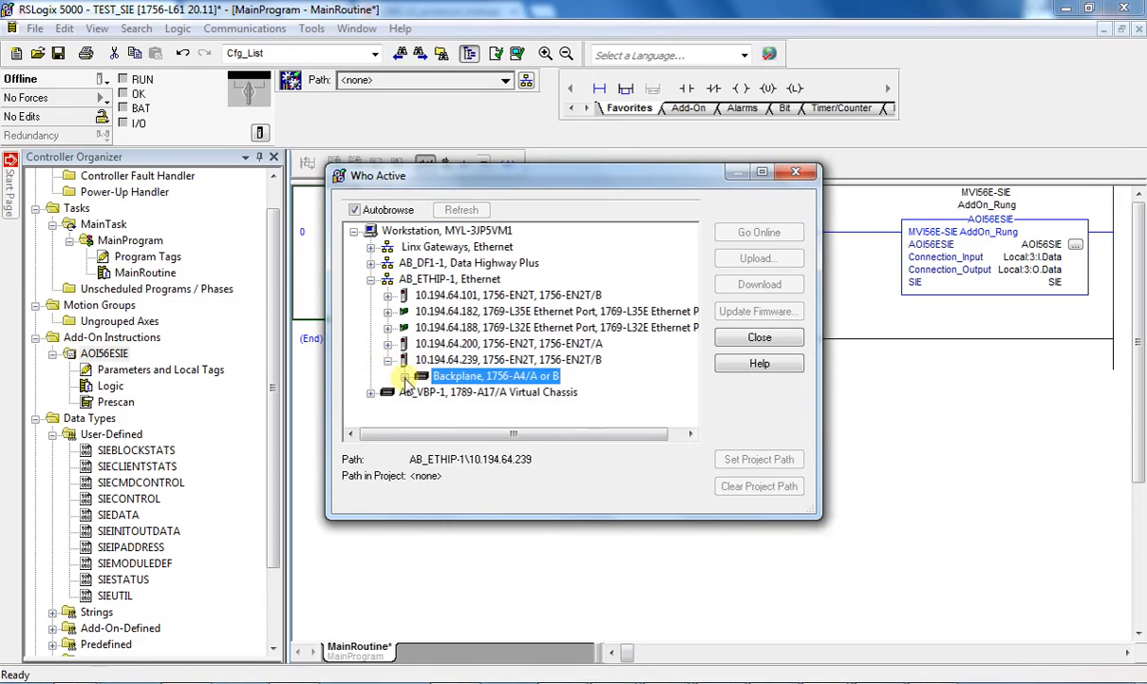
click(404, 376)
click(499, 361)
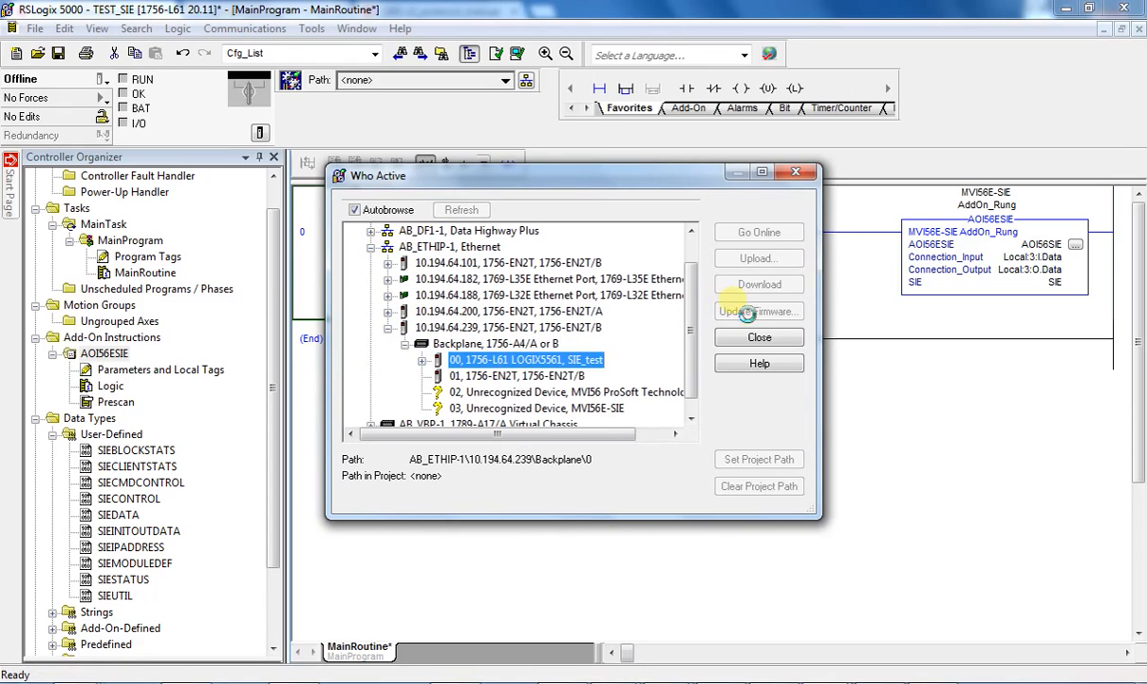
Step: Download the TEST_SIE project to the selected controller and change the controller back to Remote Run
click(767, 290)
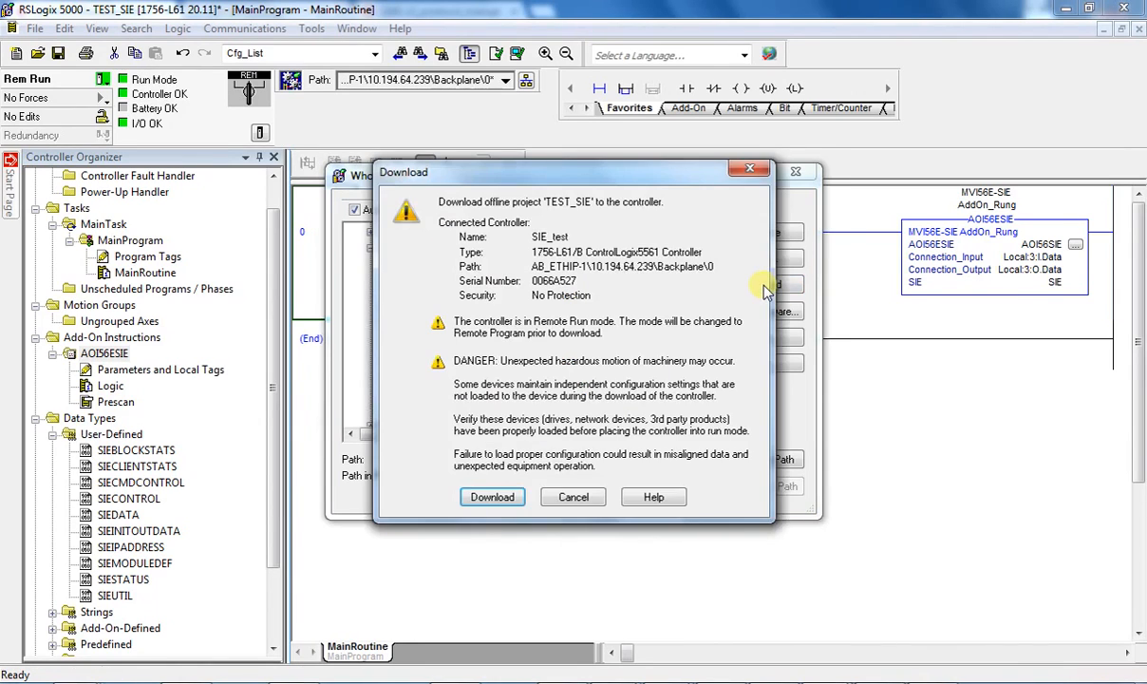
key(Return)
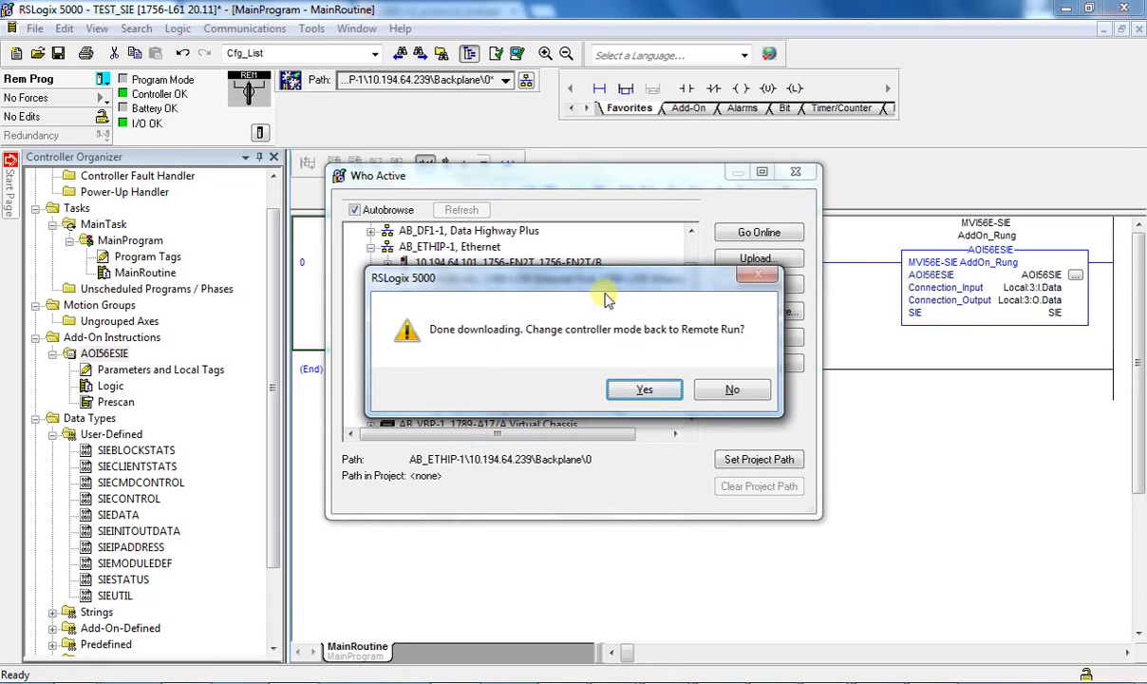
click(648, 389)
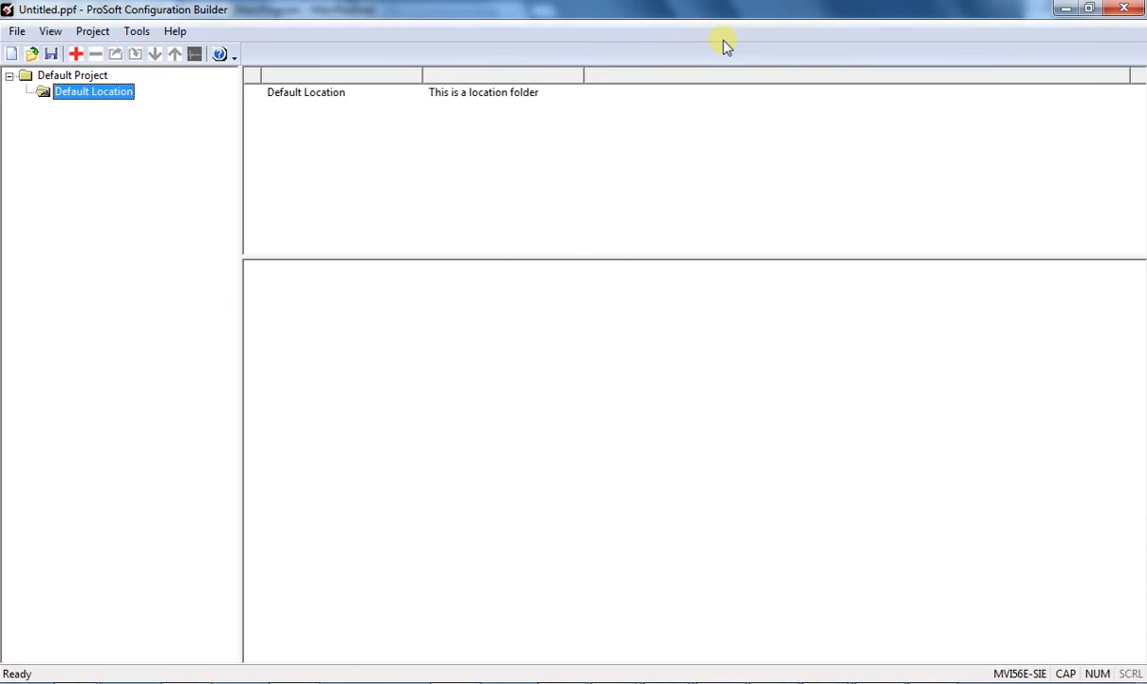
Step: In ProSoft Configuration Builder, add an MVI56E-SIE module from the MVI56E product line to Default Location
right_click(84, 96)
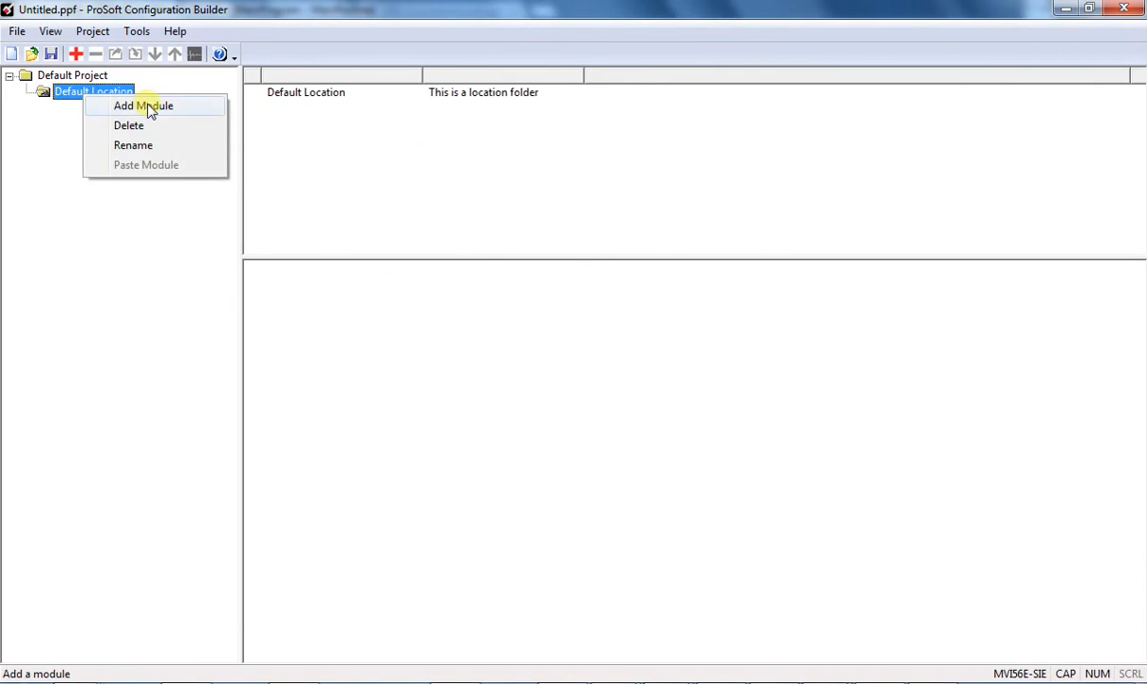
click(144, 107)
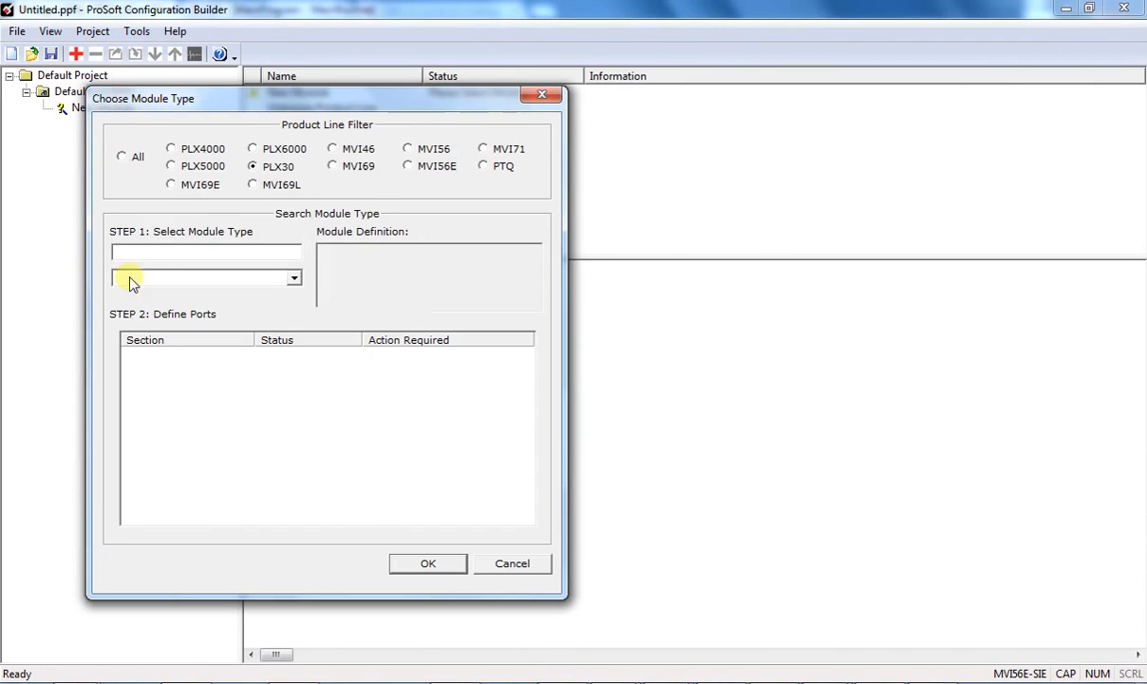
click(455, 171)
click(294, 277)
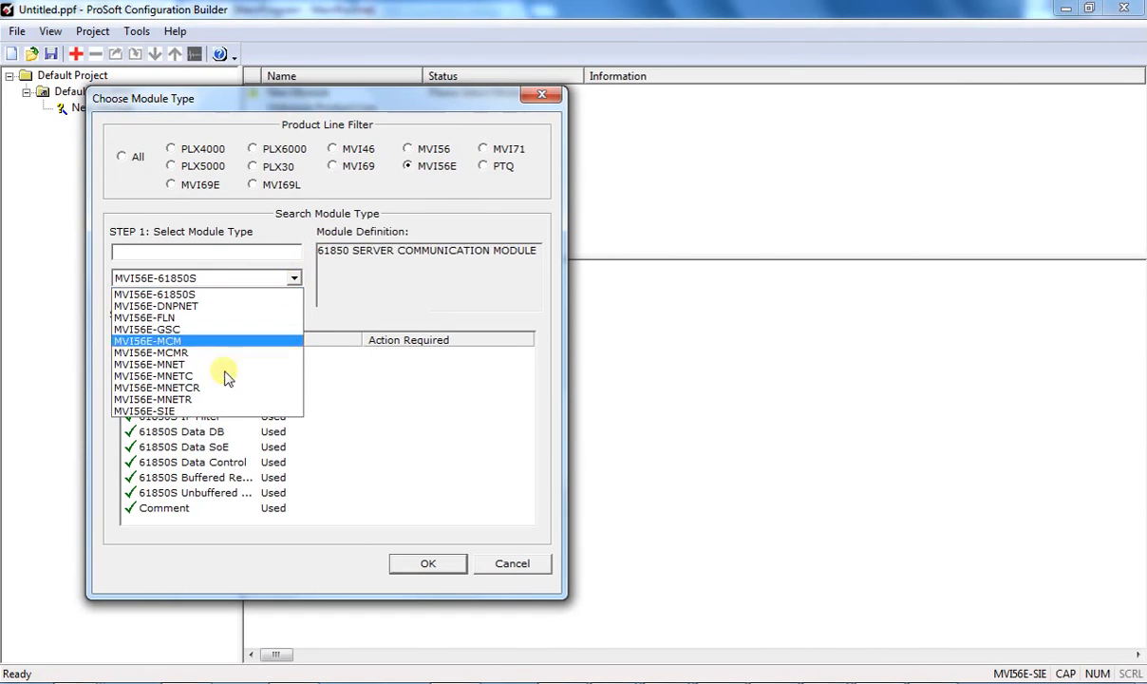
click(154, 410)
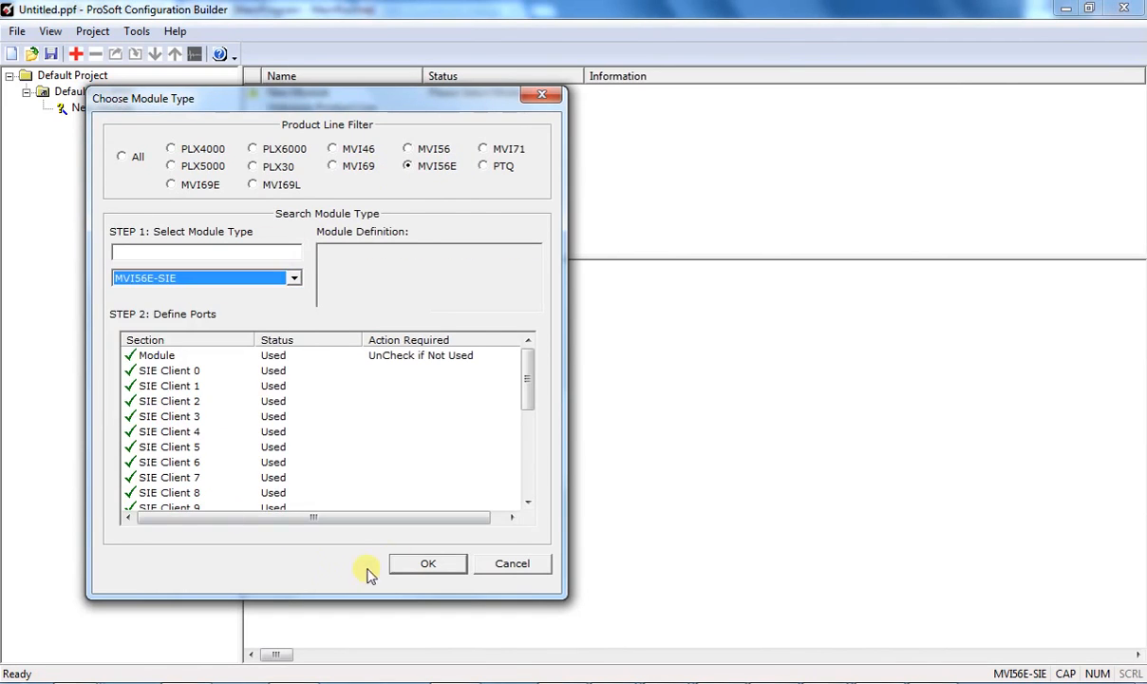
click(427, 564)
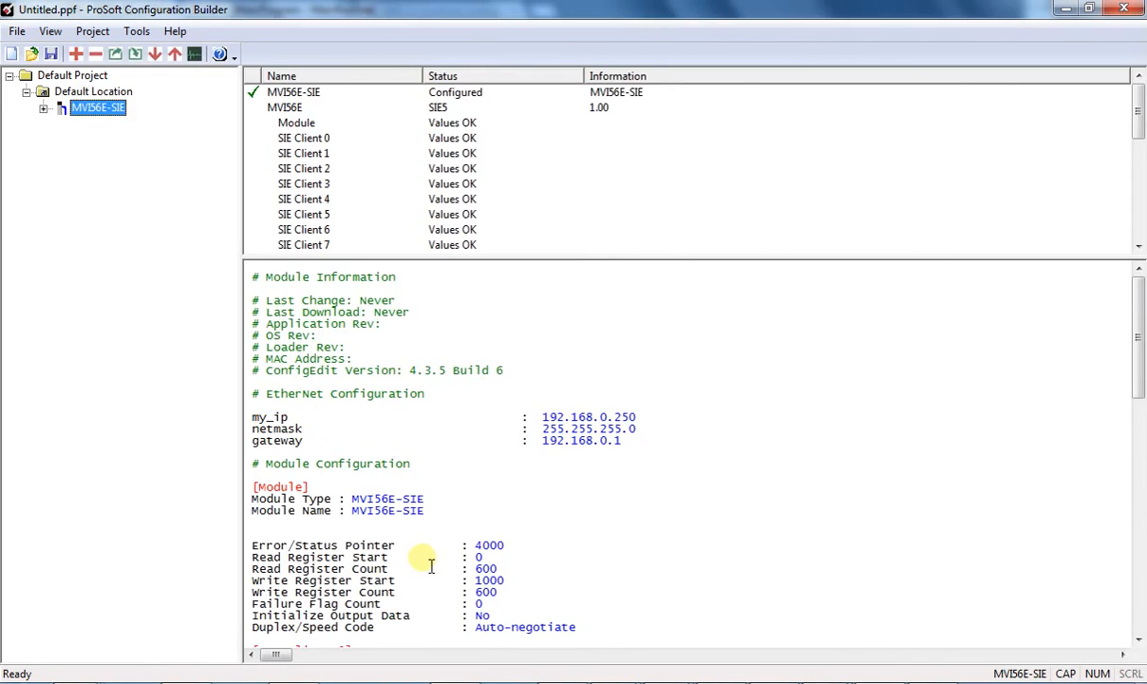
Step: Open the module's Ethernet Configuration for editing and set my_ip to 10.194.64.237
click(43, 108)
click(179, 501)
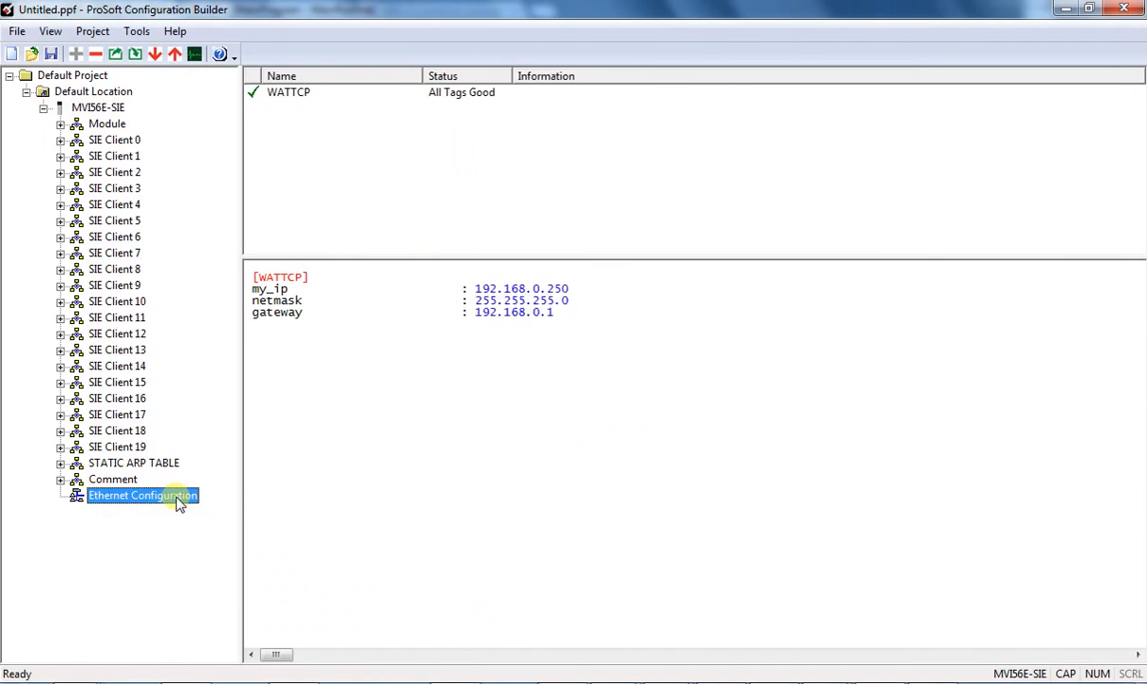
double_click(178, 500)
text(10)
key(period)
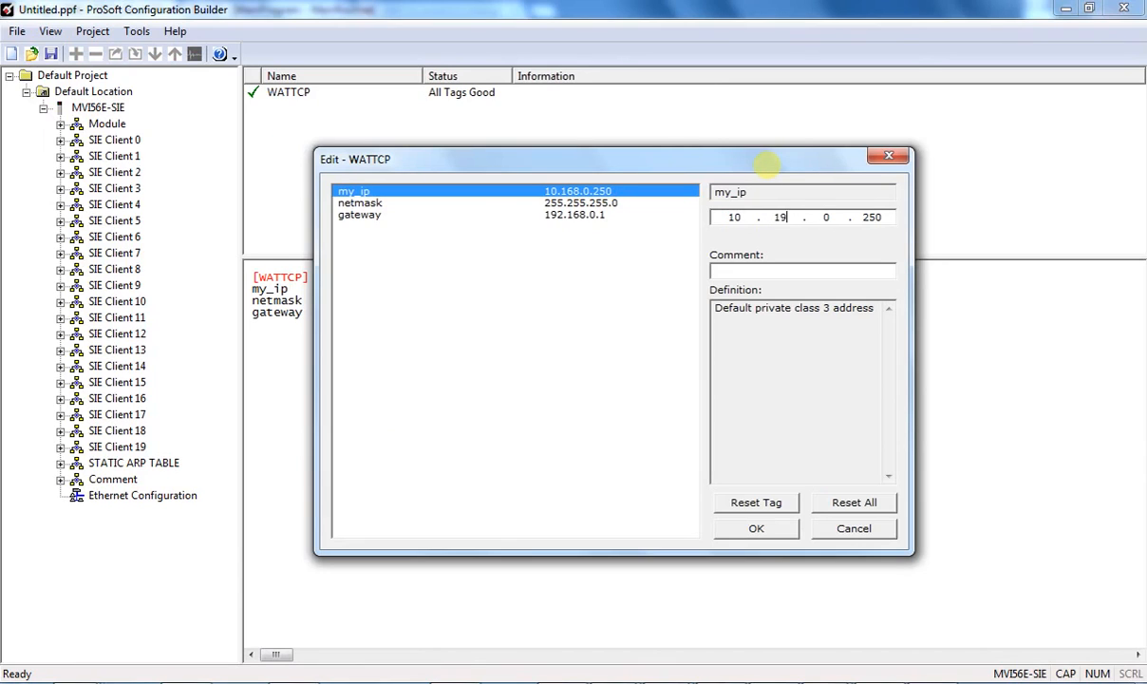
key(period)
Step: Set the gateway to 10.194.64.1 and accept the Ethernet configuration
click(592, 215)
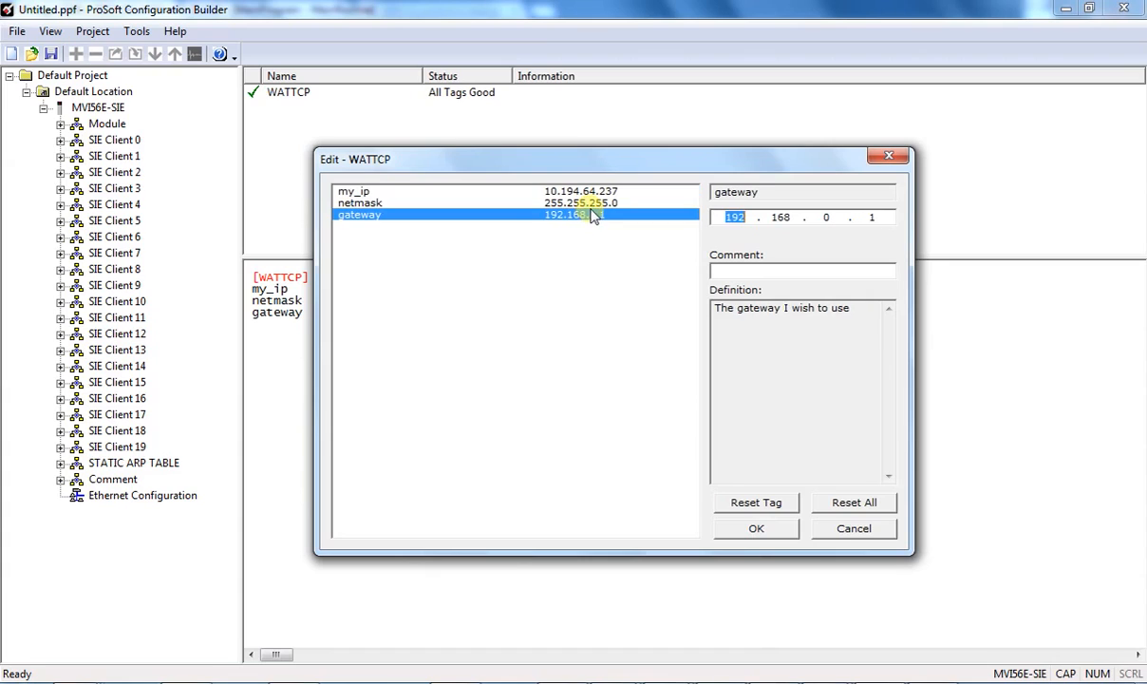
text(10)
key(period)
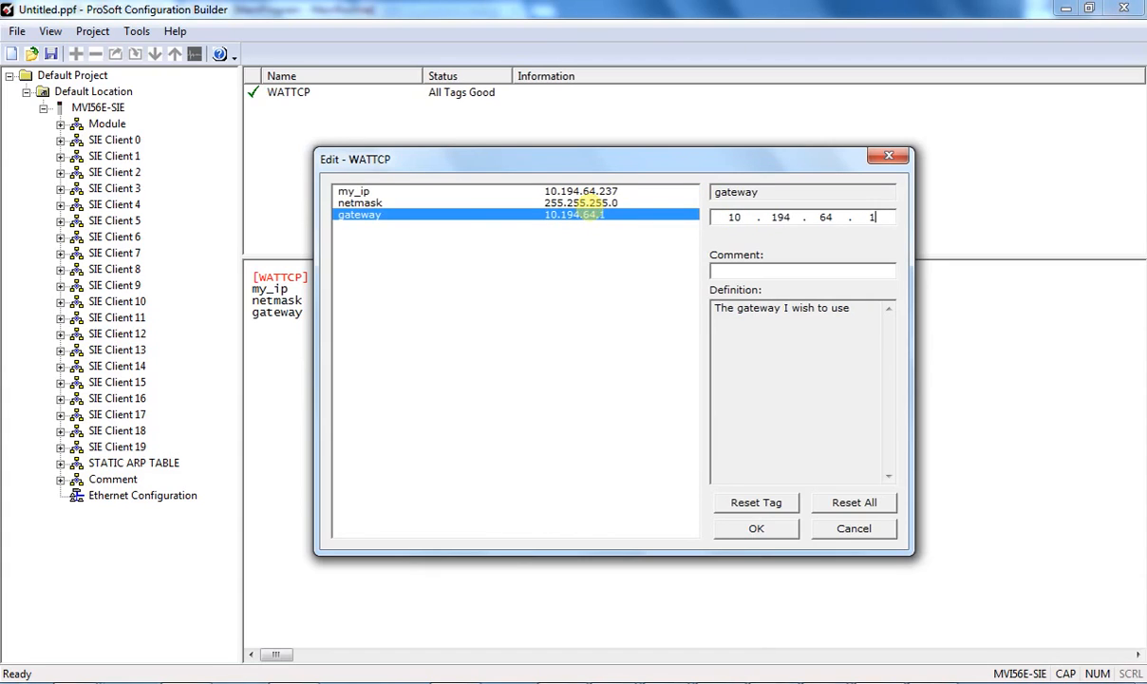
click(747, 529)
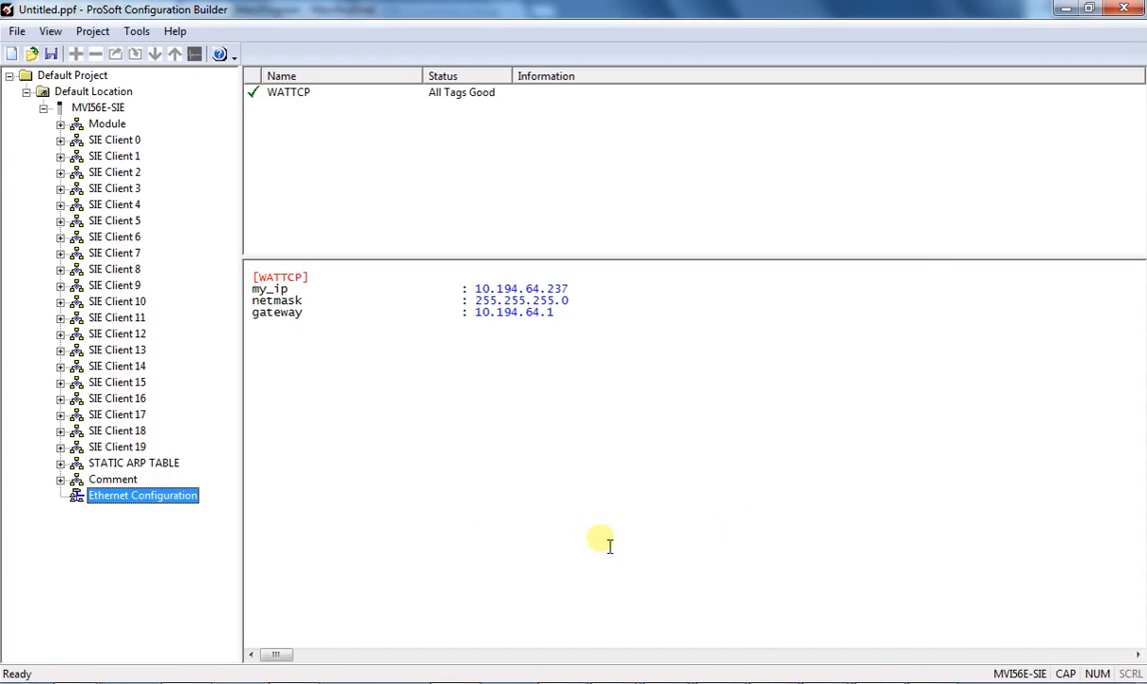
Step: Review the Module register settings, the entries under SIE Client 0 and 1, and the SIE Client 1 command list
click(102, 123)
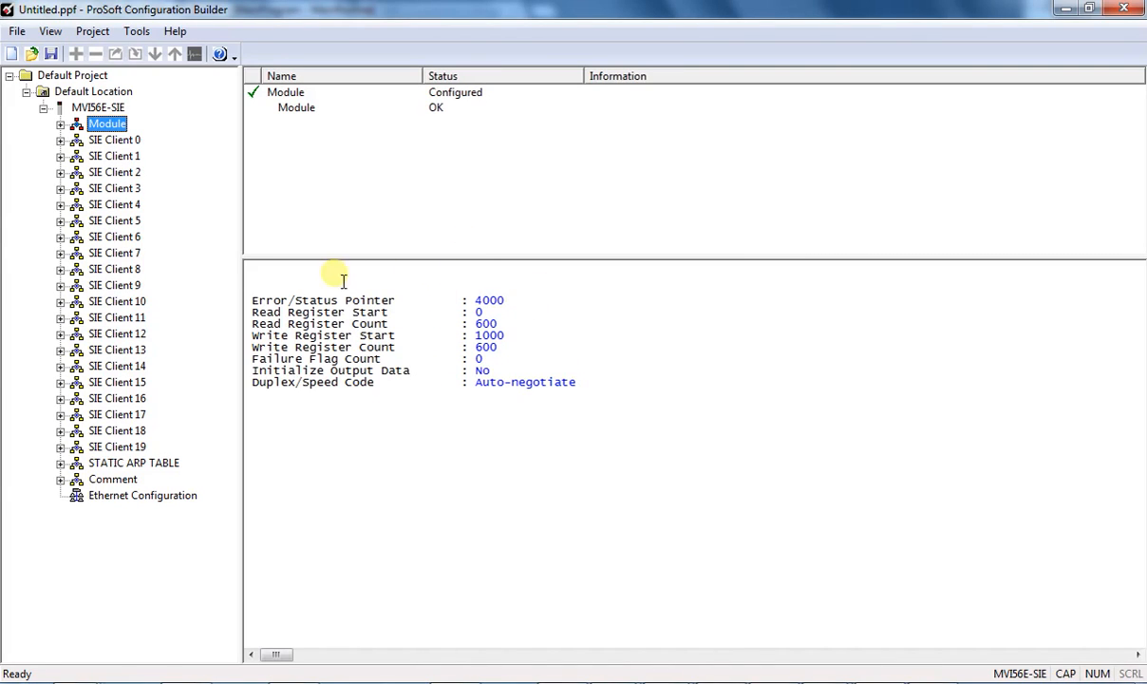
click(60, 141)
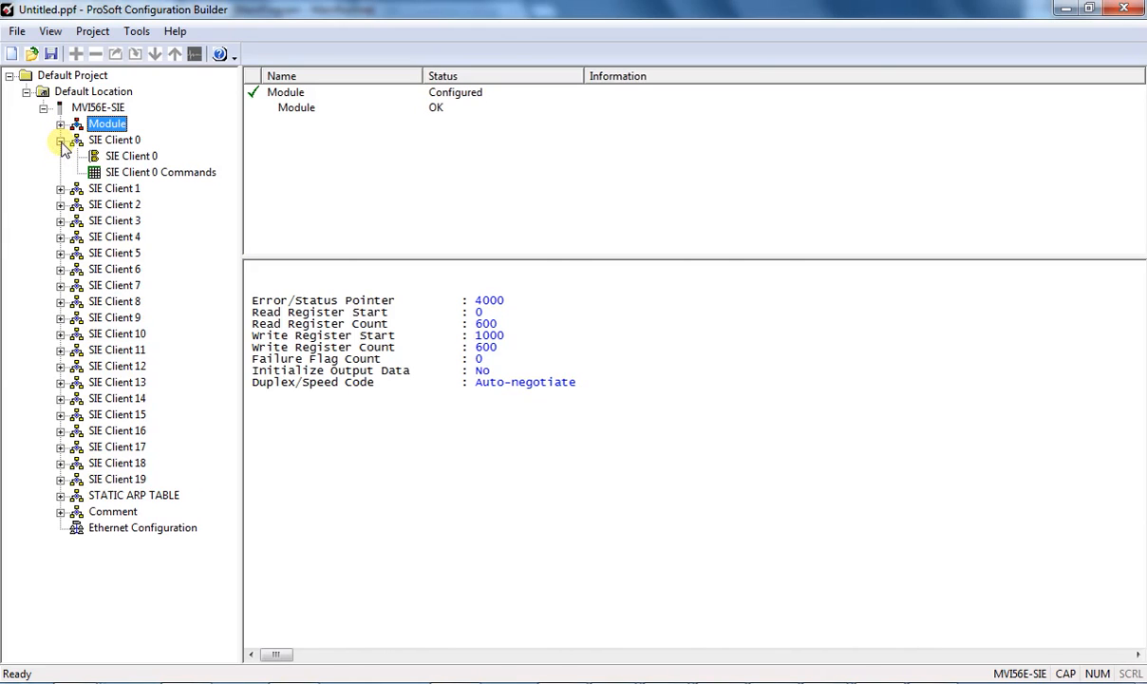
click(61, 189)
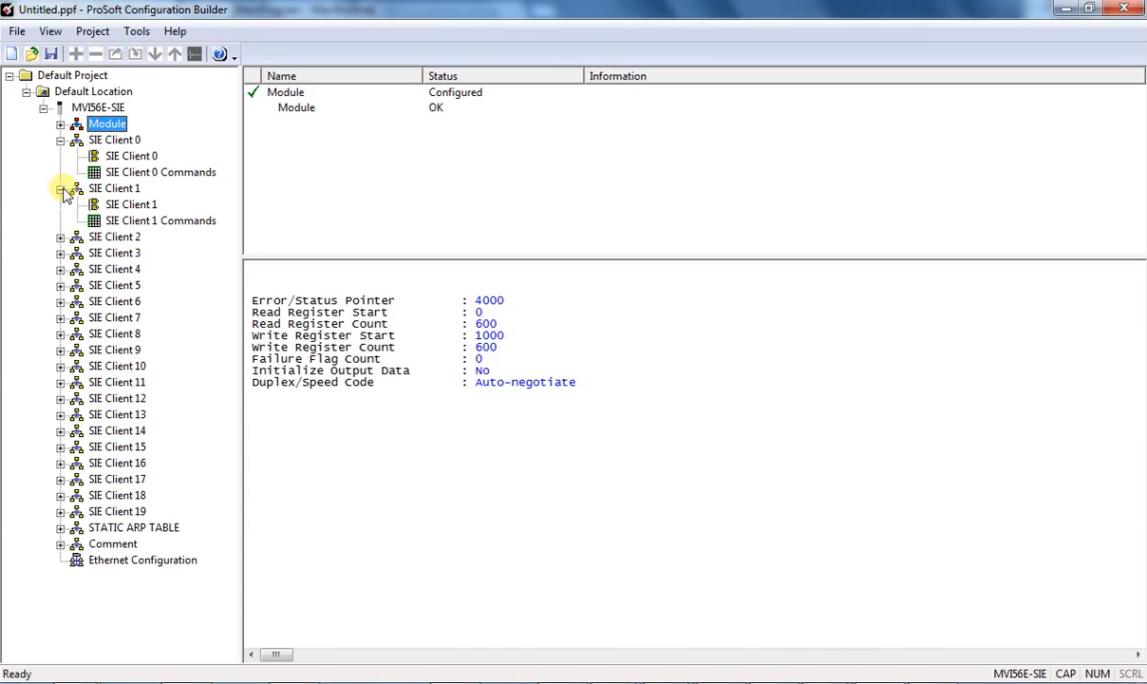
double_click(171, 222)
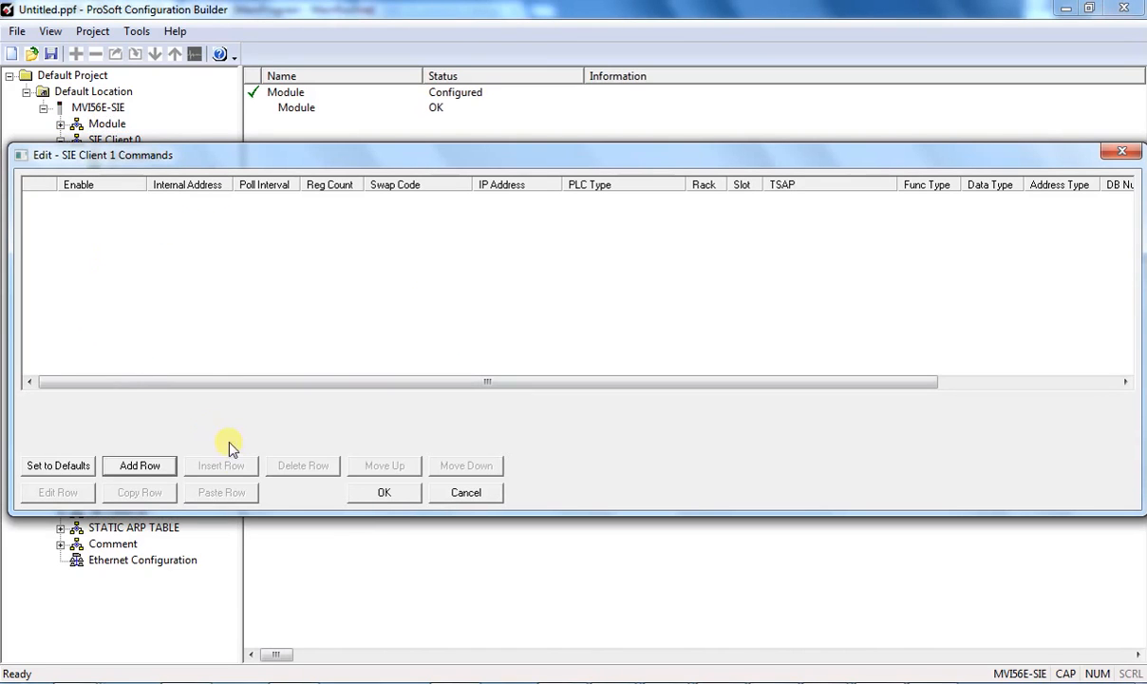
click(380, 494)
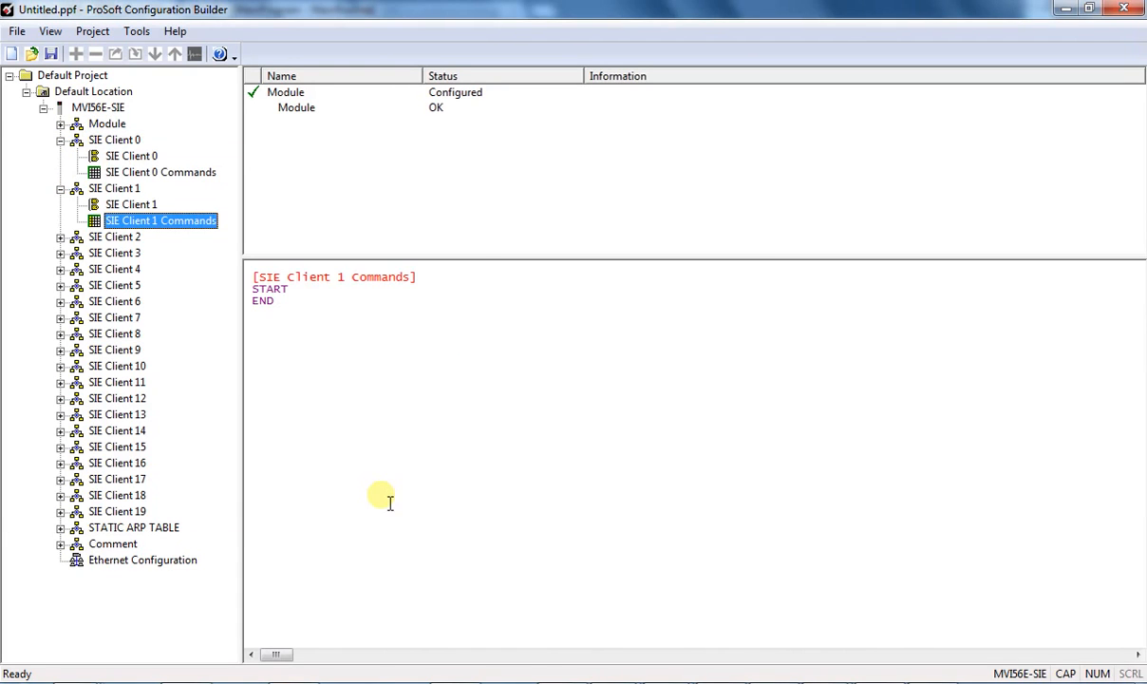
Step: Add two command rows to the SIE Client 1 Commands list
double_click(151, 221)
click(152, 467)
click(153, 472)
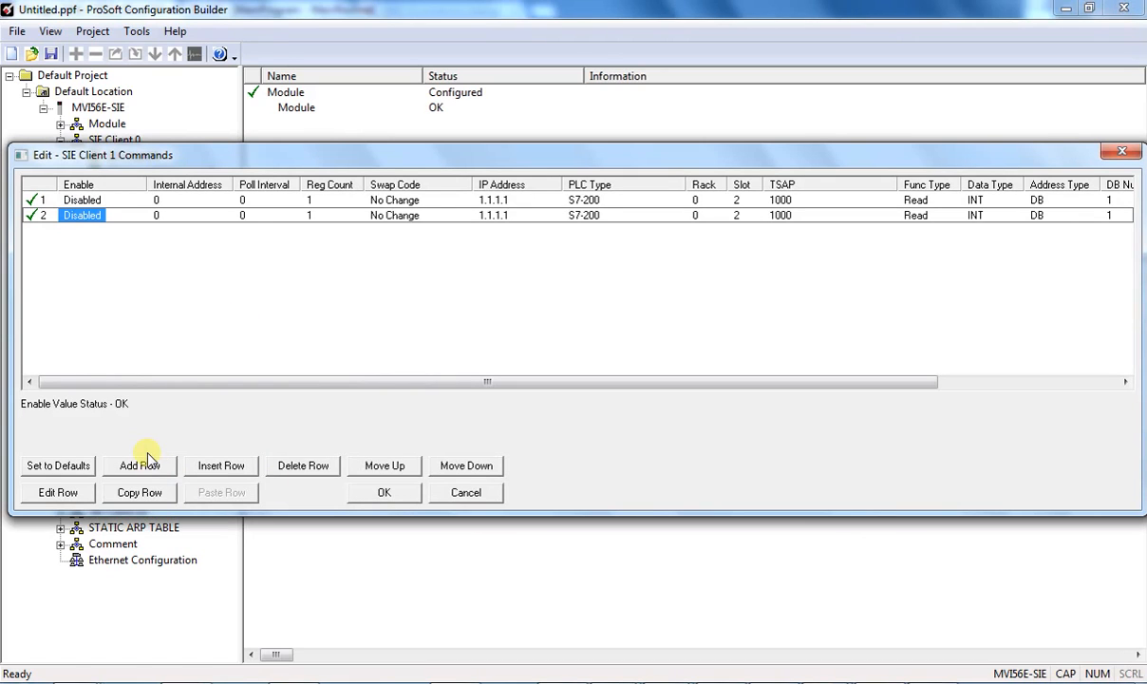
Step: In command row 1 of SIE Client 1, set Reg Count to 5 and the IP address to 10.194.64.36
double_click(406, 199)
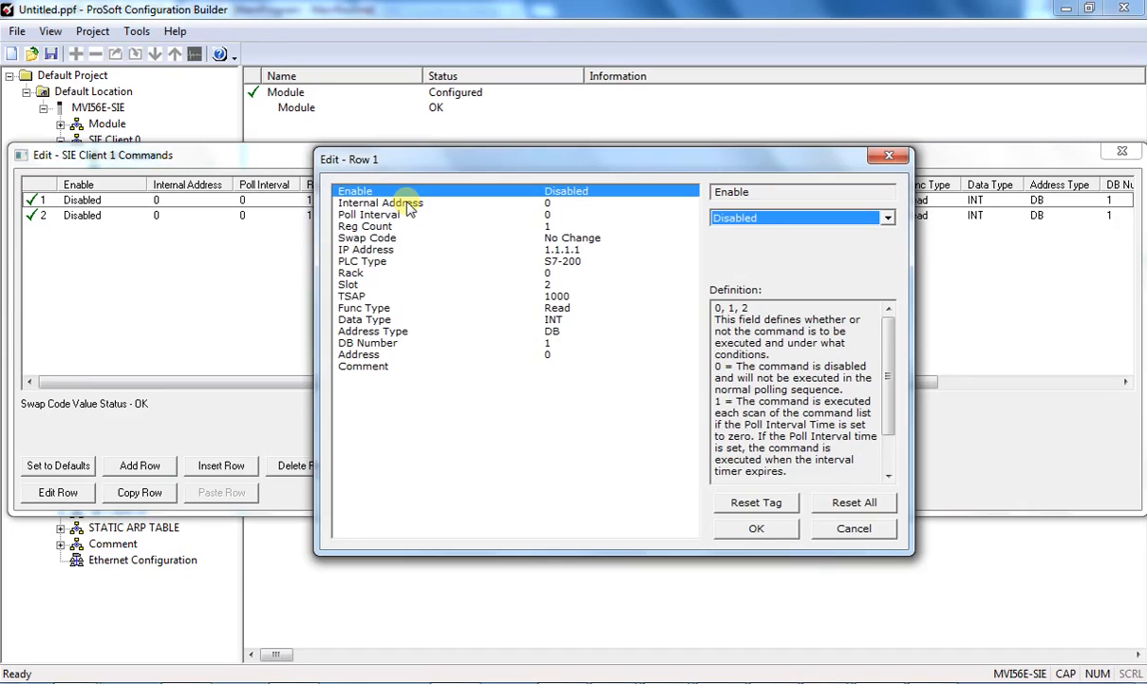
click(385, 203)
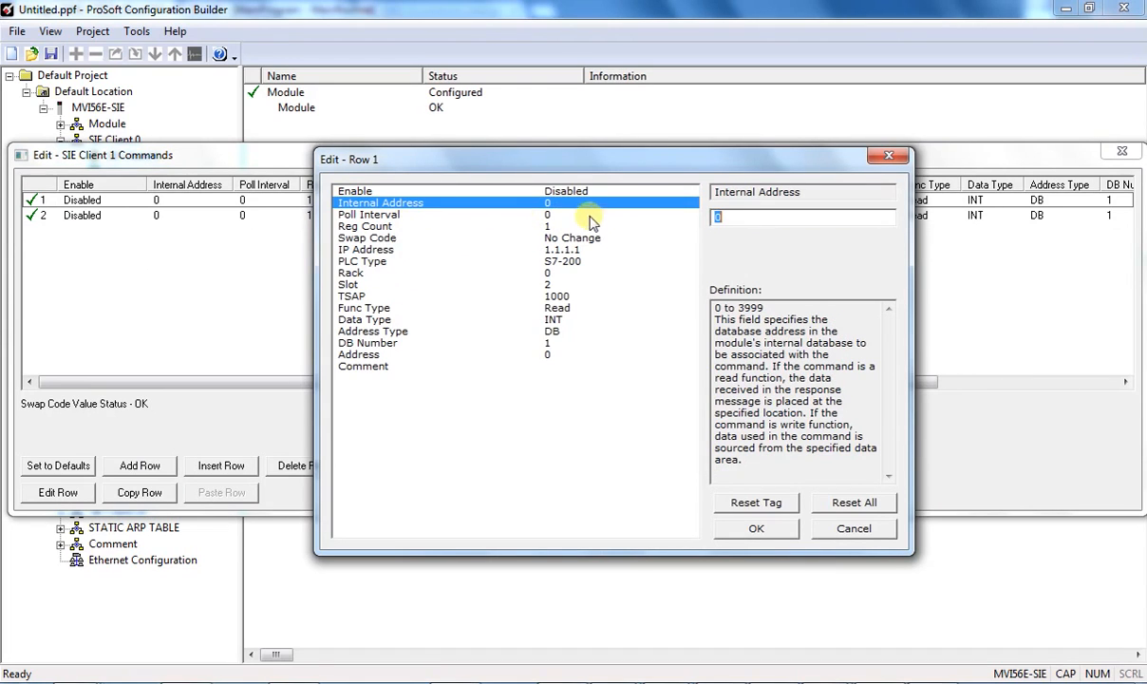
click(385, 231)
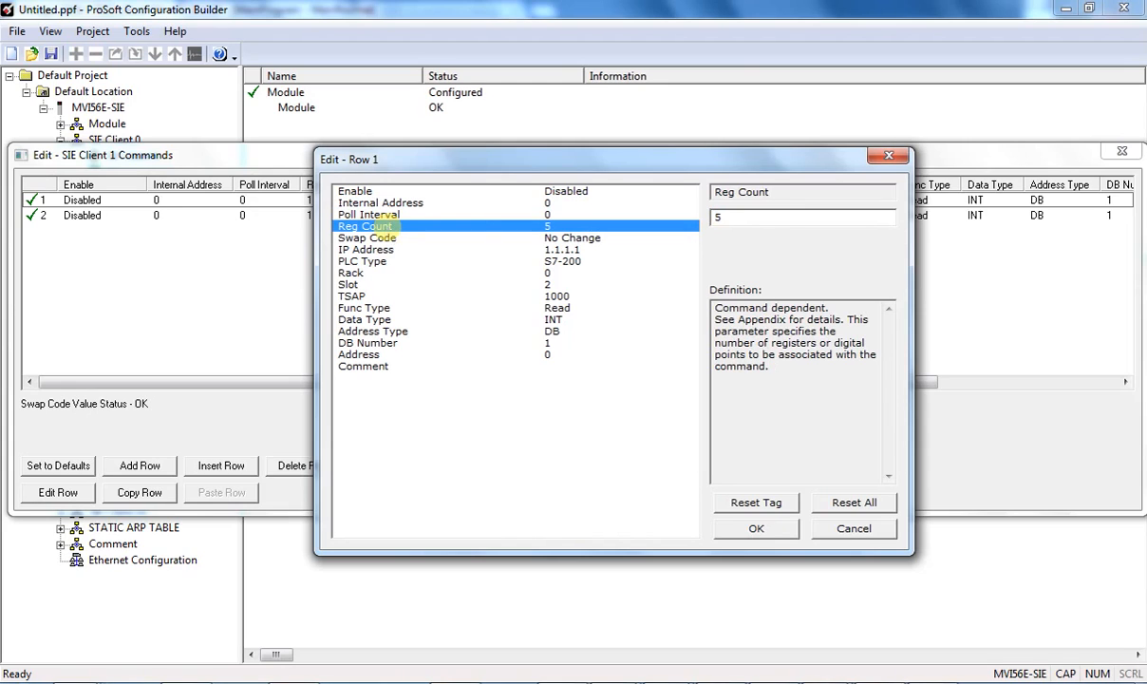
click(557, 249)
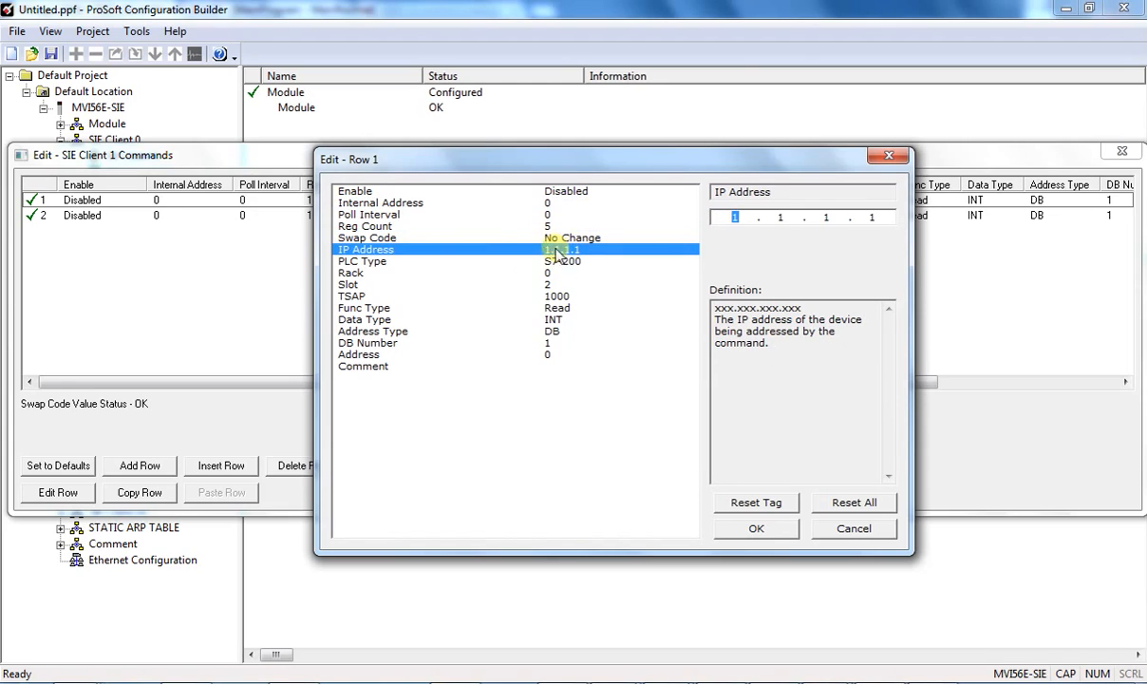
text(10.194)
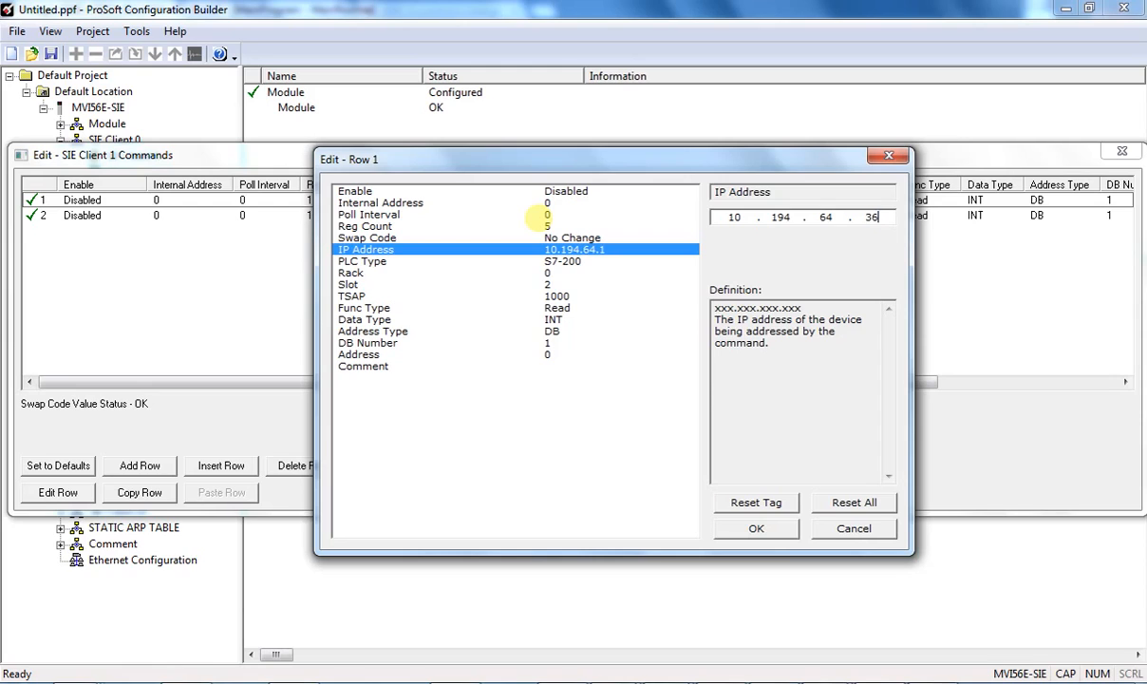
Step: Set row 1's PLC Type to S7-300/S7-400/S7-1200 and its Slot to 1, and check the TSAP definition
click(570, 262)
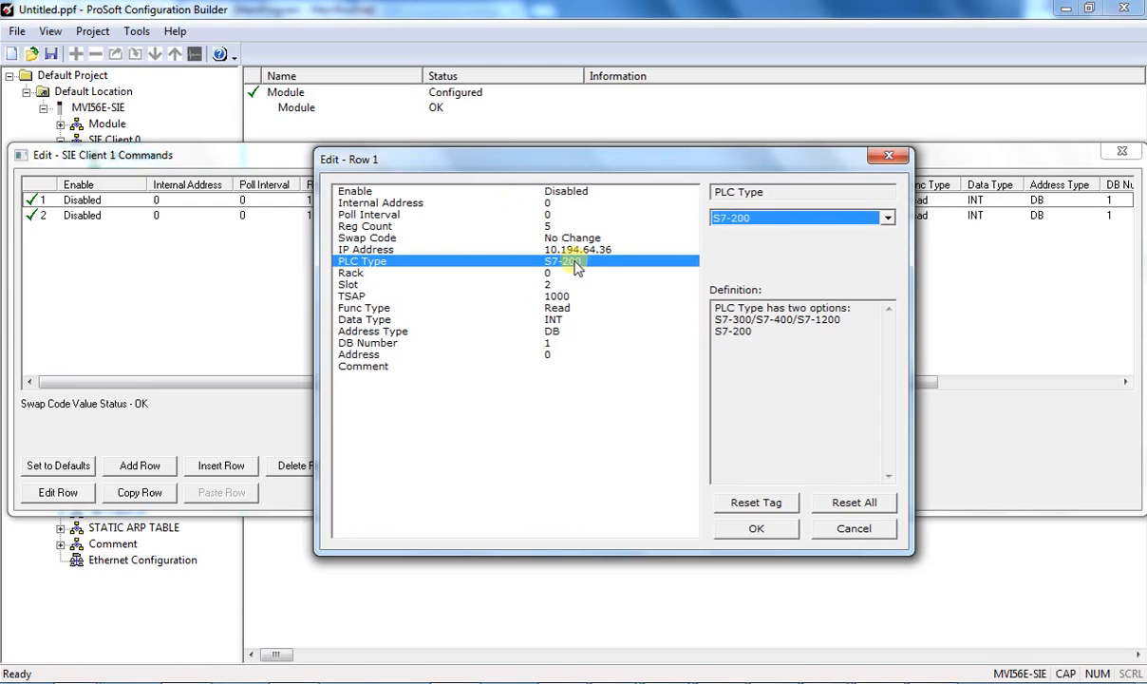
key(Up)
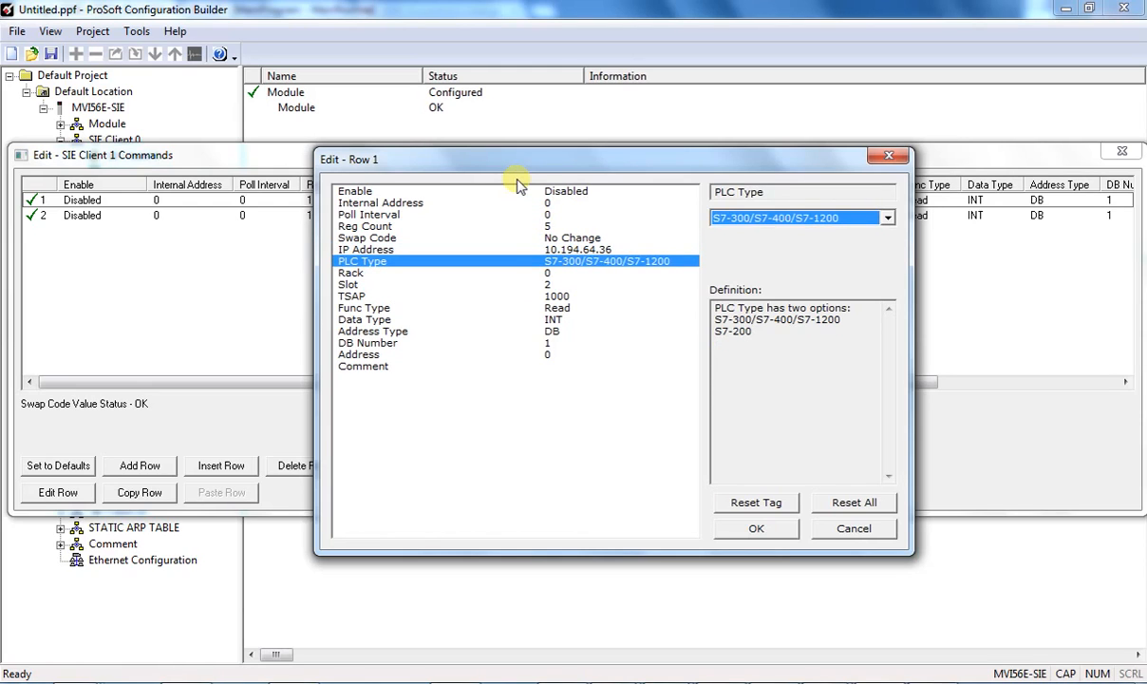
click(545, 274)
click(548, 286)
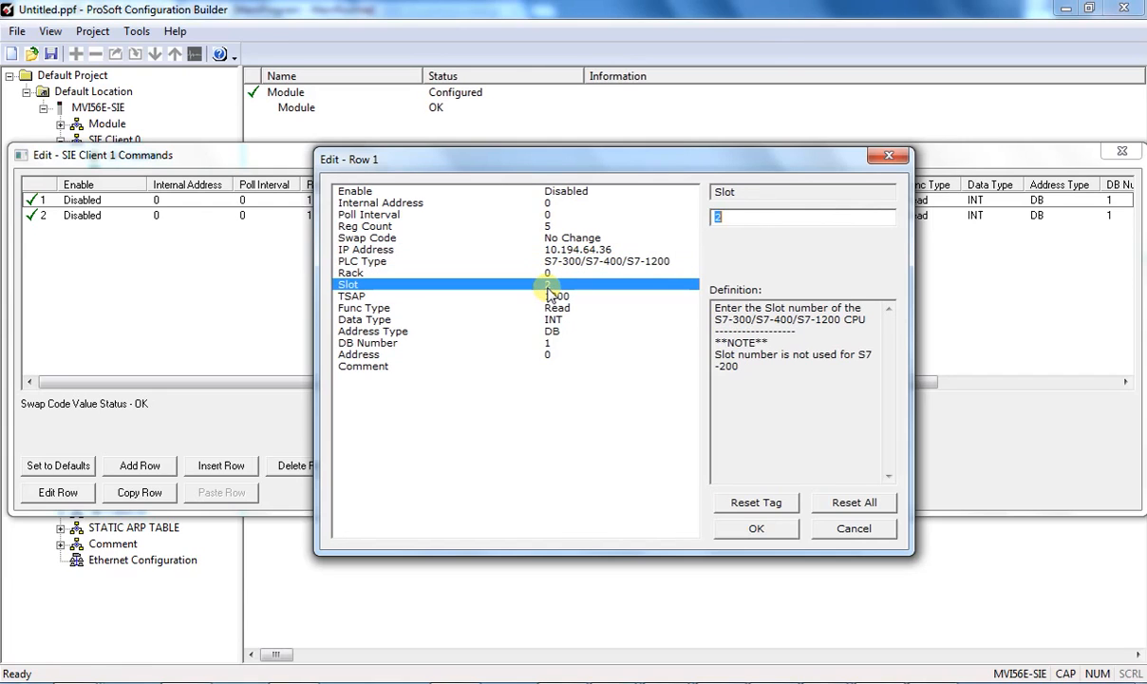
text(1)
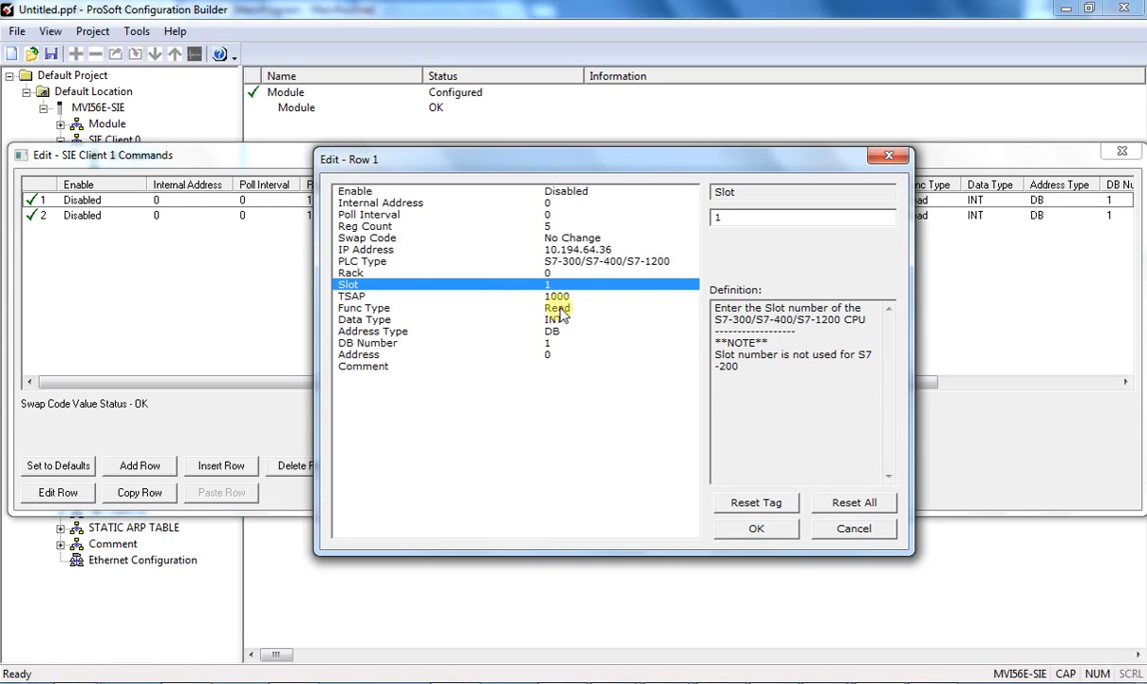
click(528, 296)
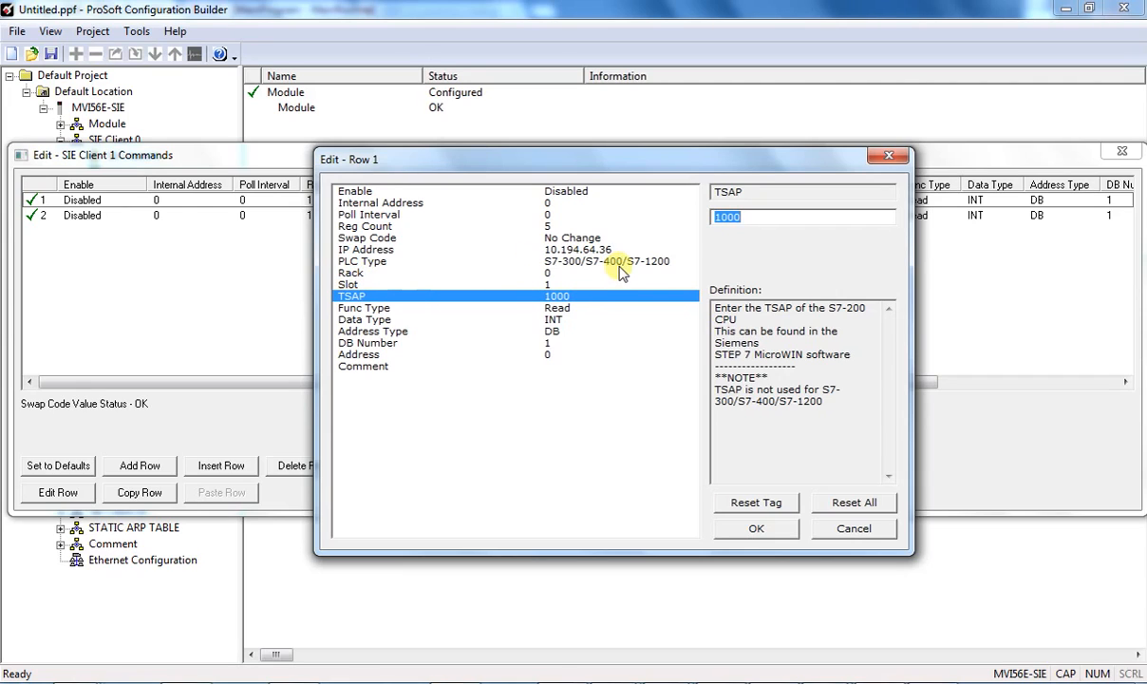
Step: Check row 1's Func Type, Data Type, Address Type, DB Number and Address settings, and accept the row and the SIE Client 1 command list
click(372, 309)
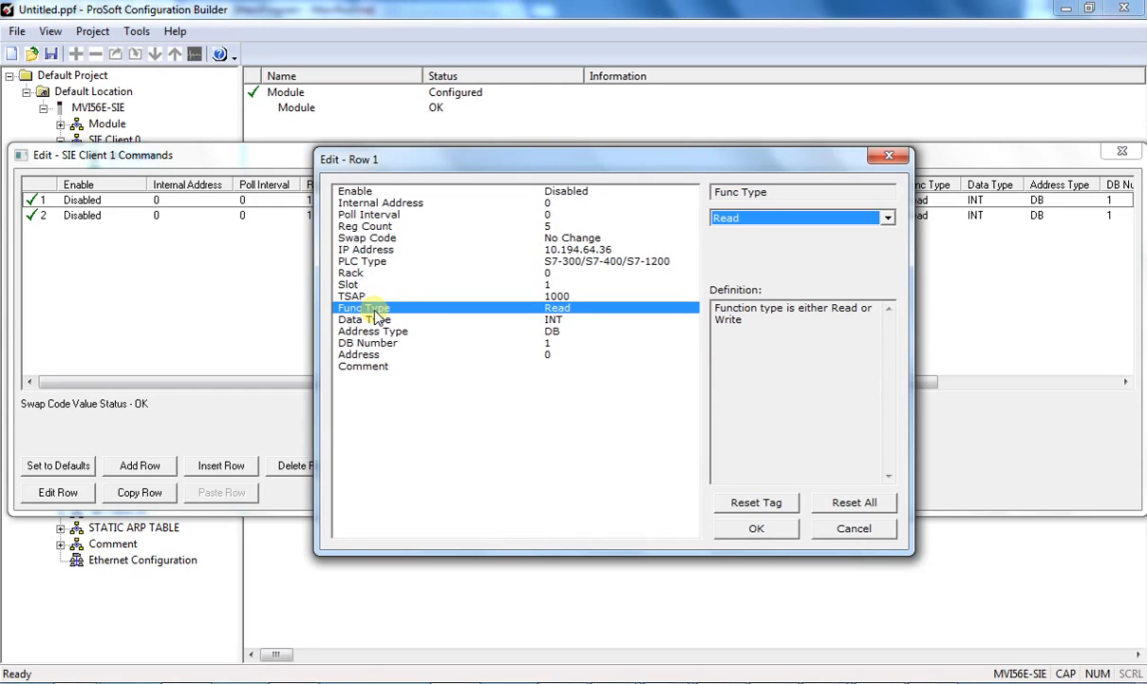
click(377, 320)
click(377, 332)
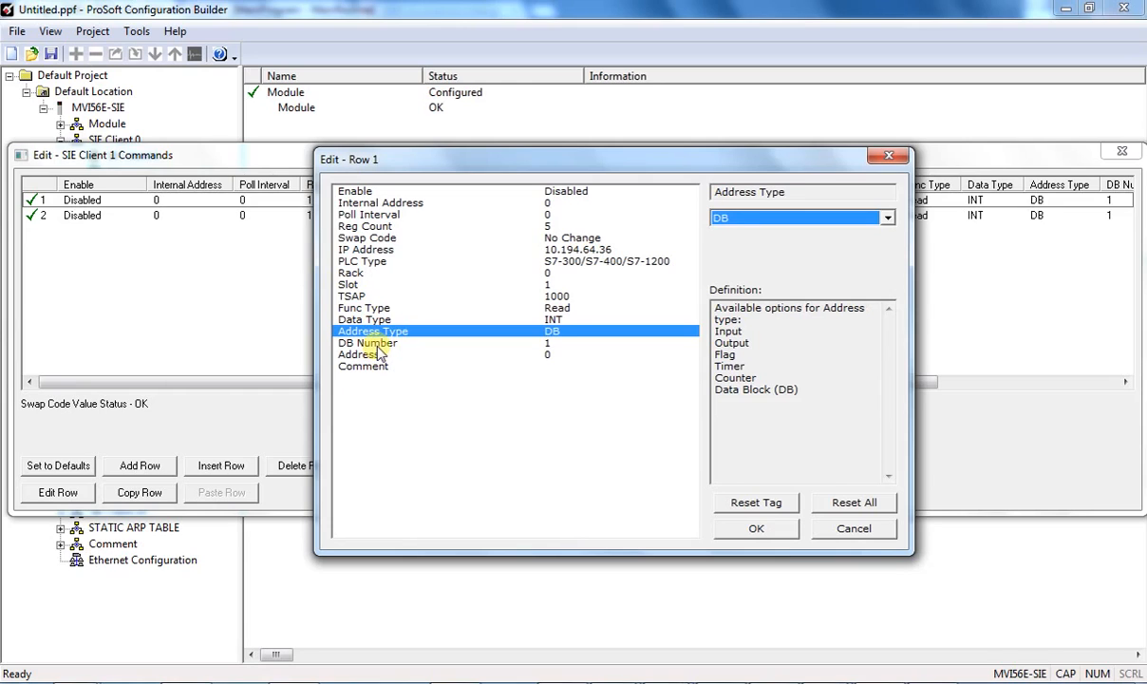
click(378, 345)
click(377, 355)
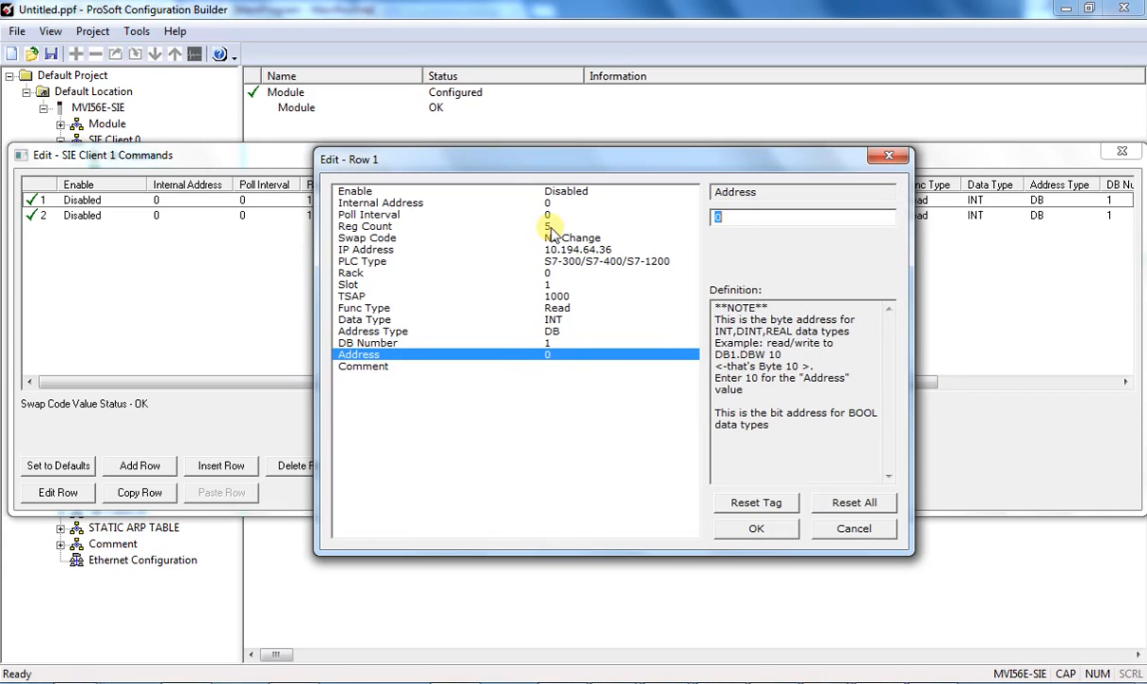
click(765, 533)
double_click(399, 218)
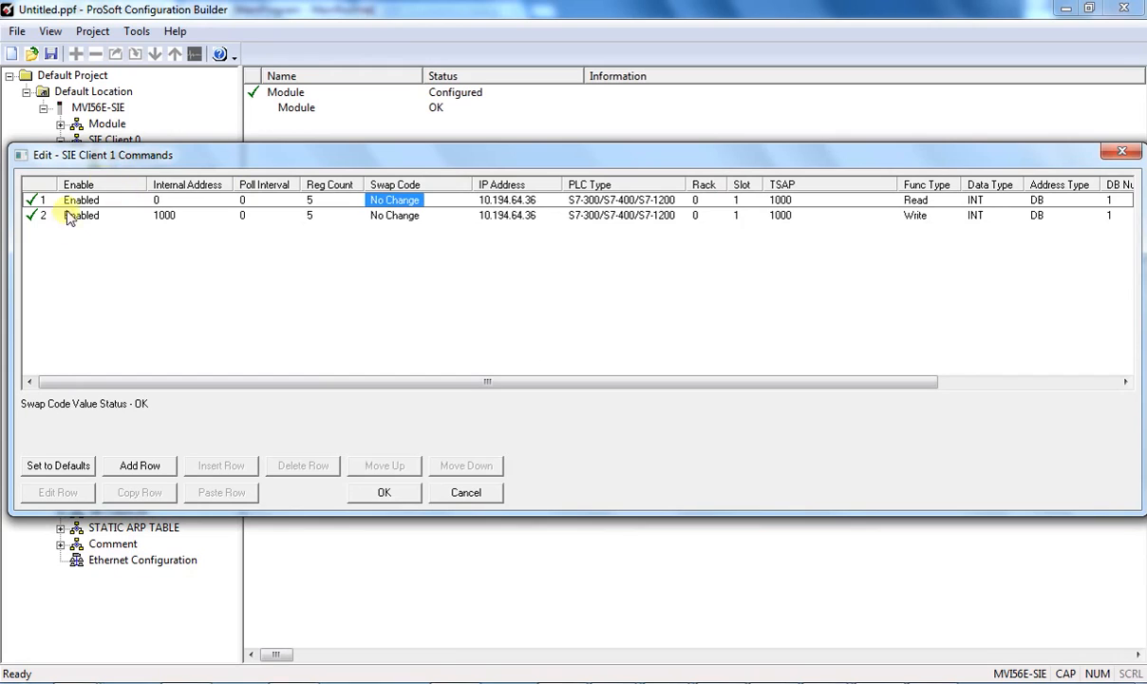
click(382, 492)
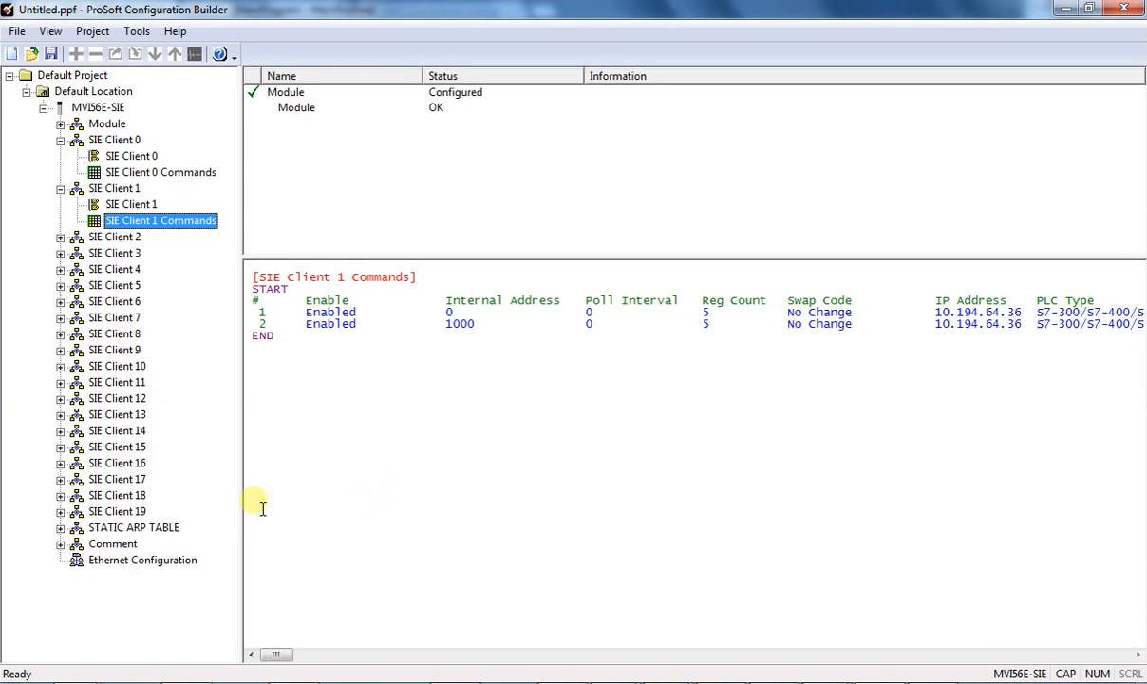
Step: Prepare a download to the MVI56E-SIE and choose the discovered module at 10.194.64.237 as the Ethernet target
click(97, 107)
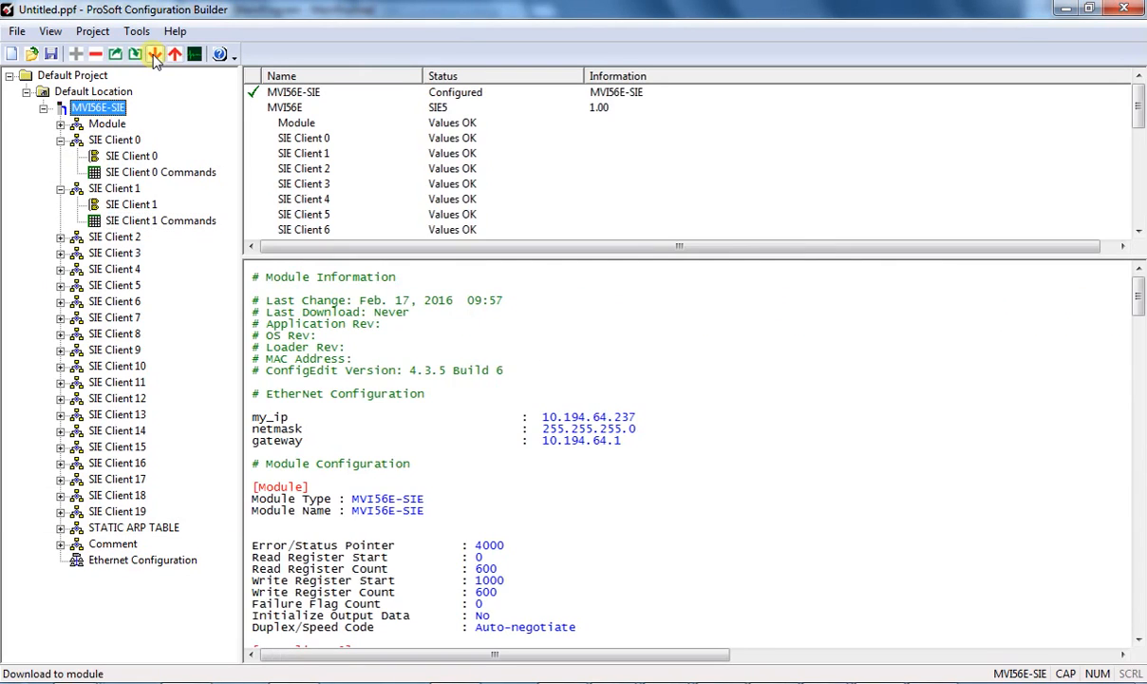
click(155, 54)
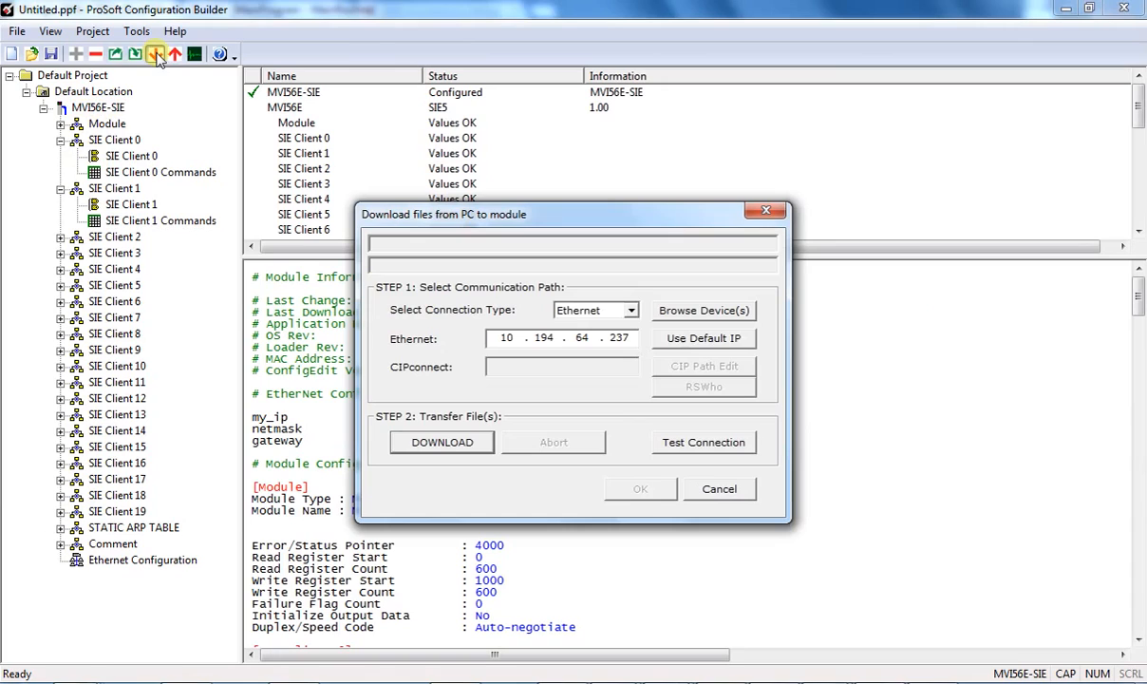
click(704, 311)
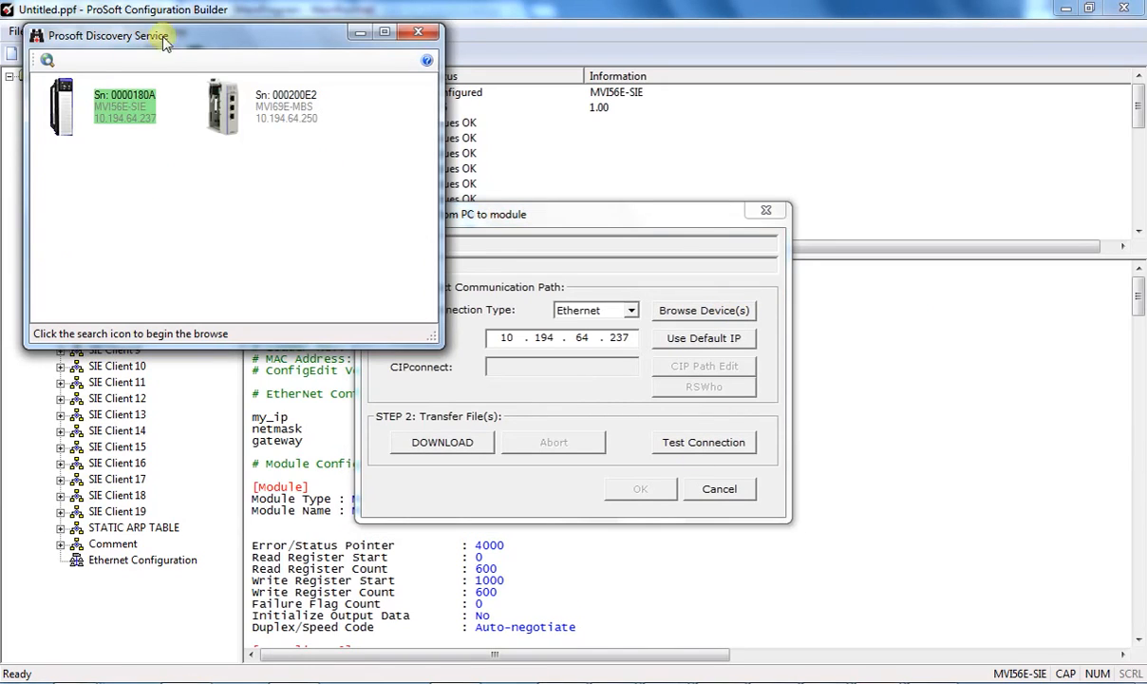
double_click(103, 106)
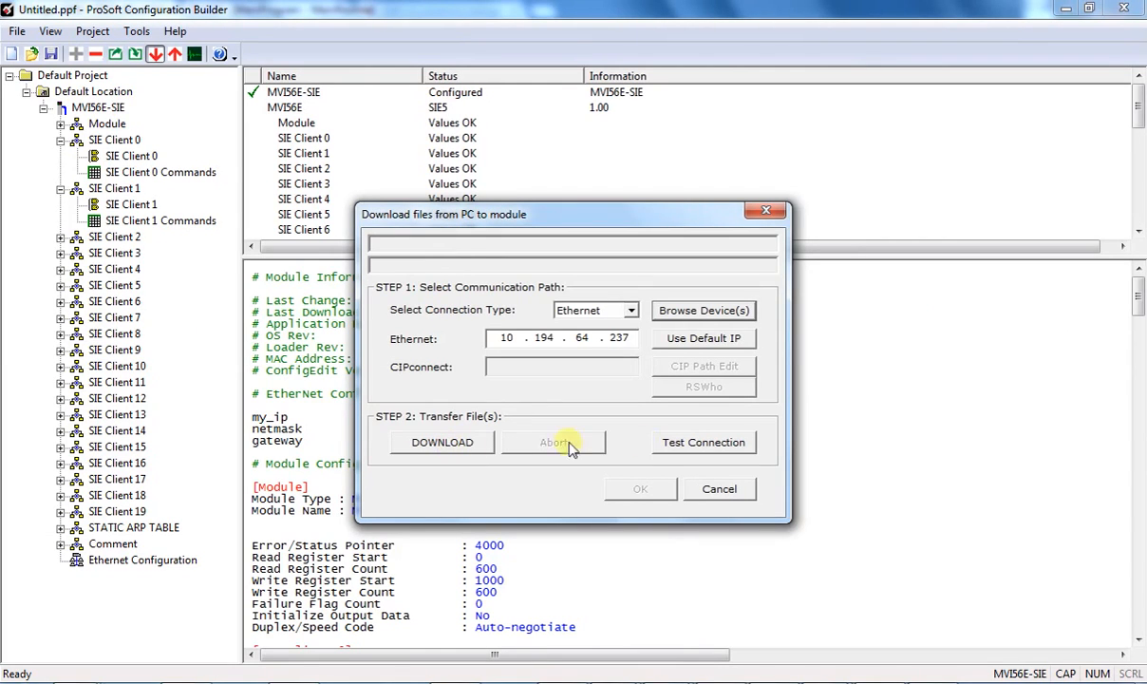
Step: Test the connection to the module and download the configuration to it
click(653, 443)
click(635, 411)
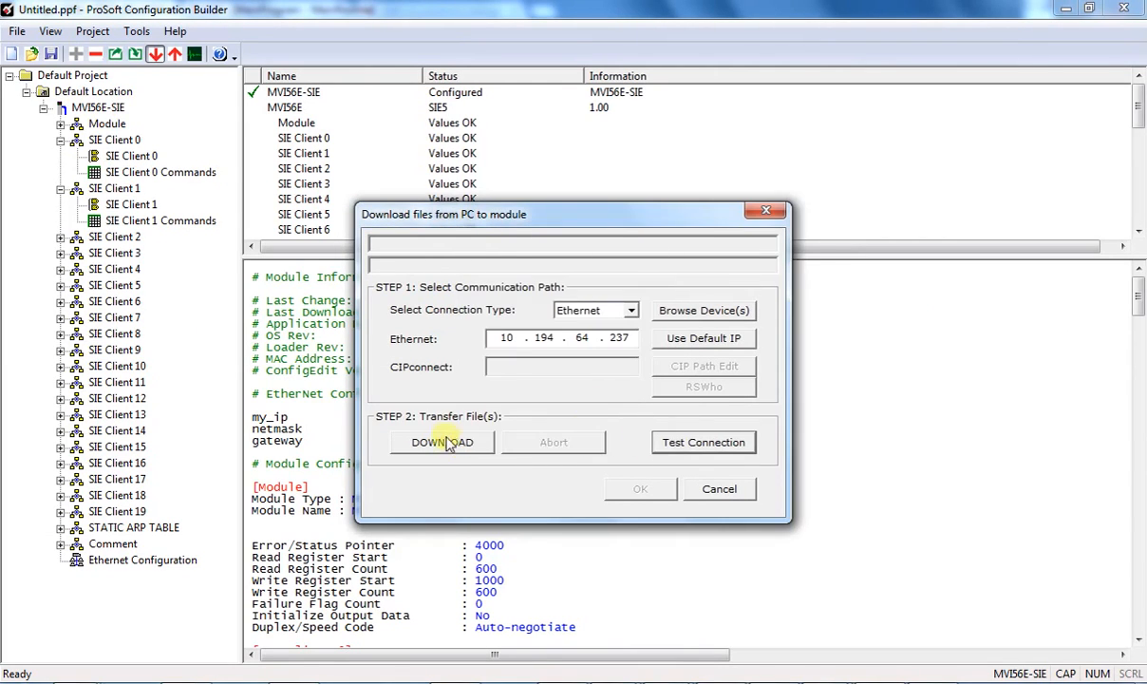
click(446, 441)
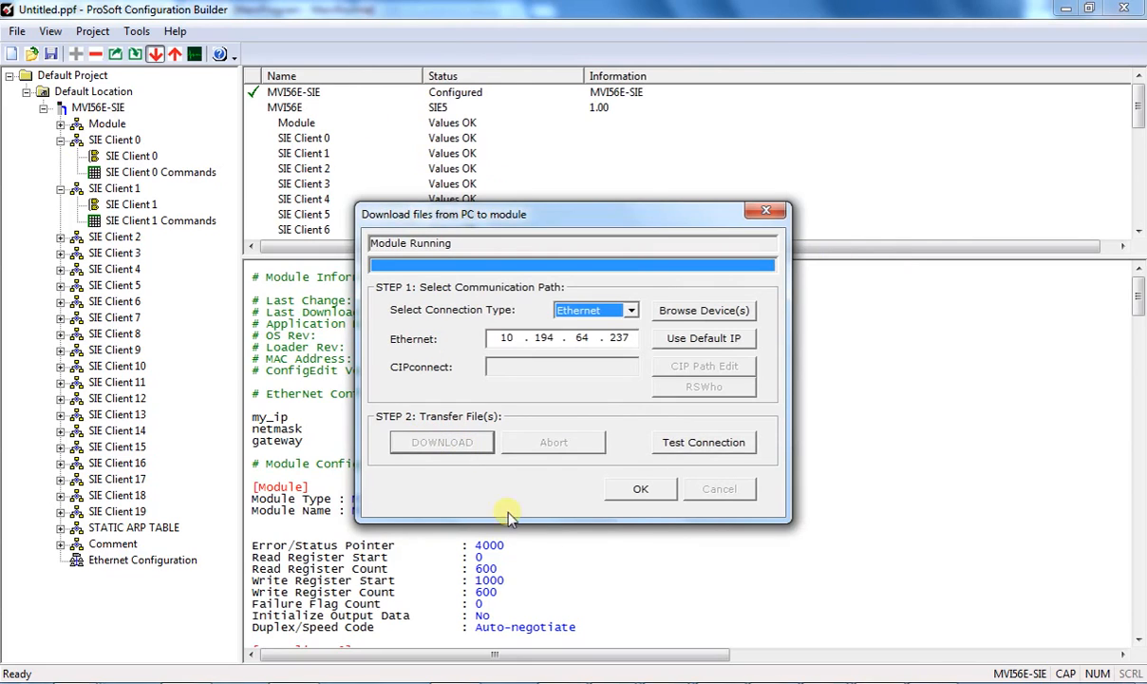
click(646, 489)
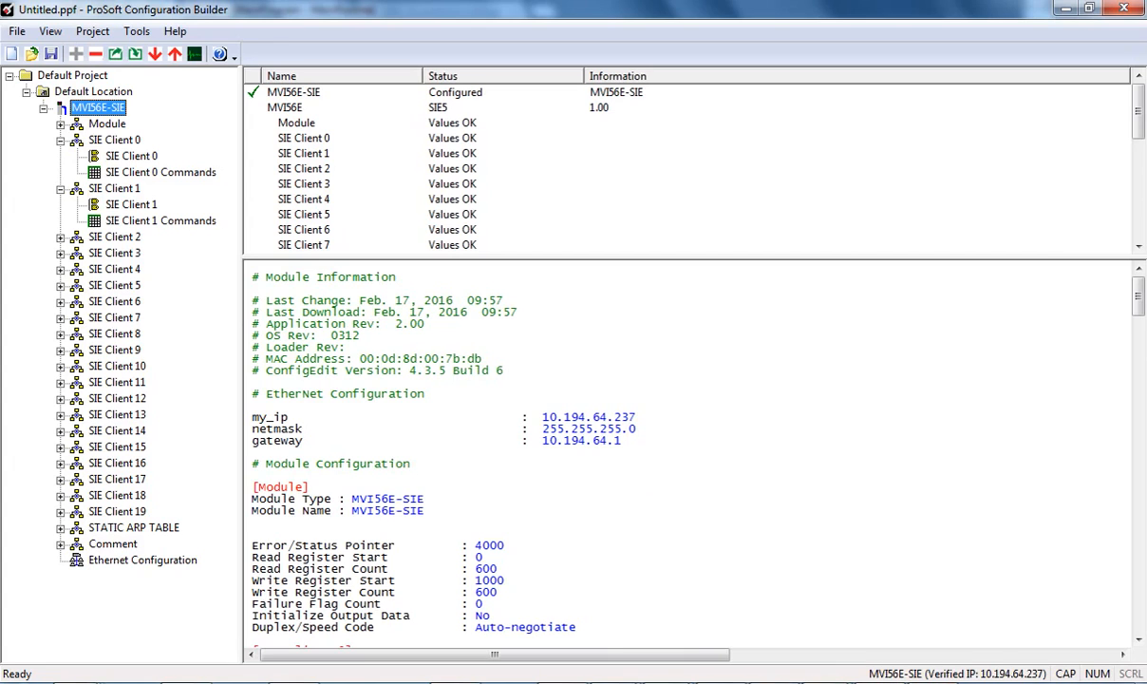
Step: Switch to the TEST_SIE project in RSLogix 5000 and open its controller tags
mouse_move(826, 682)
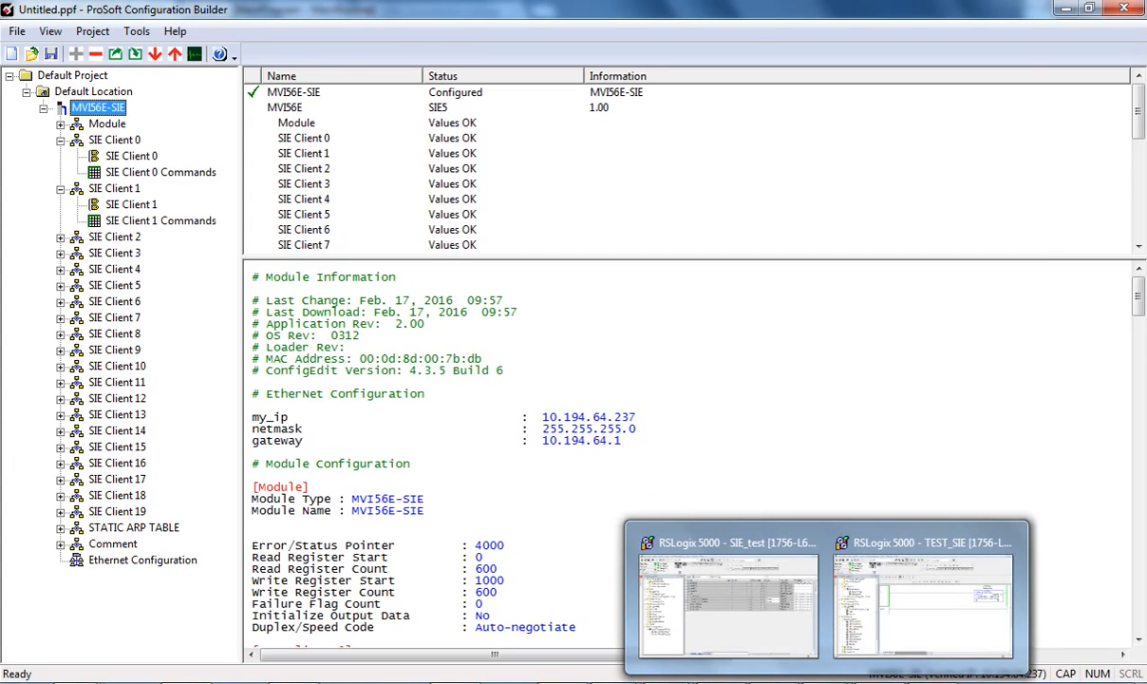
click(935, 610)
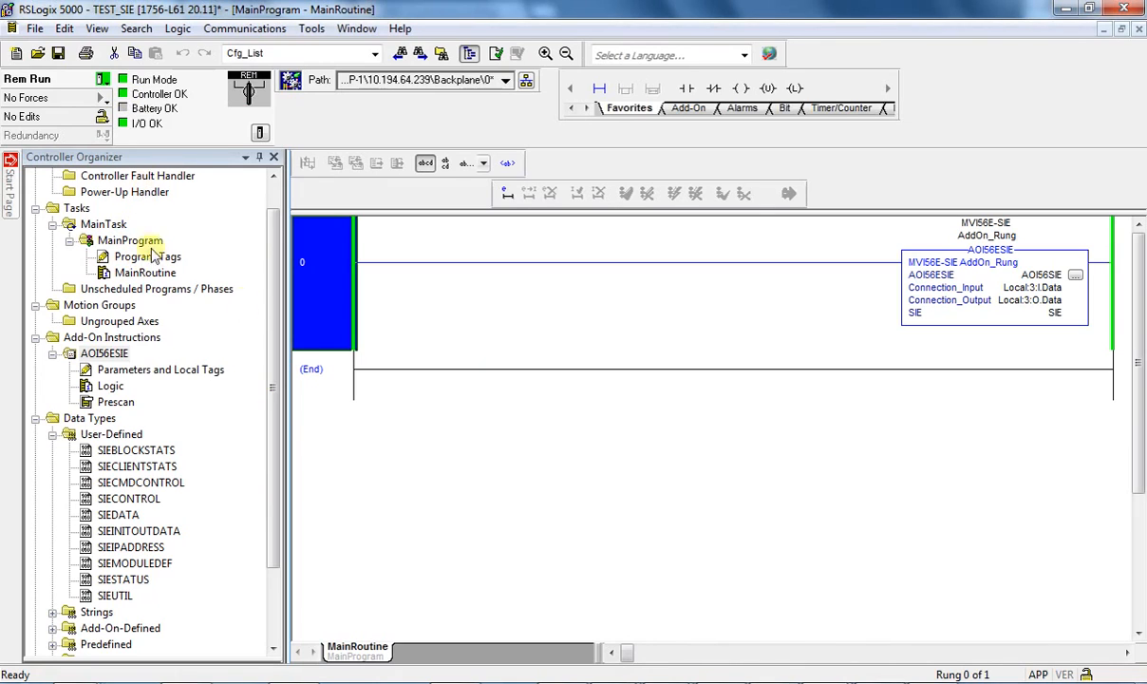
drag(262, 277, 267, 246)
click(120, 193)
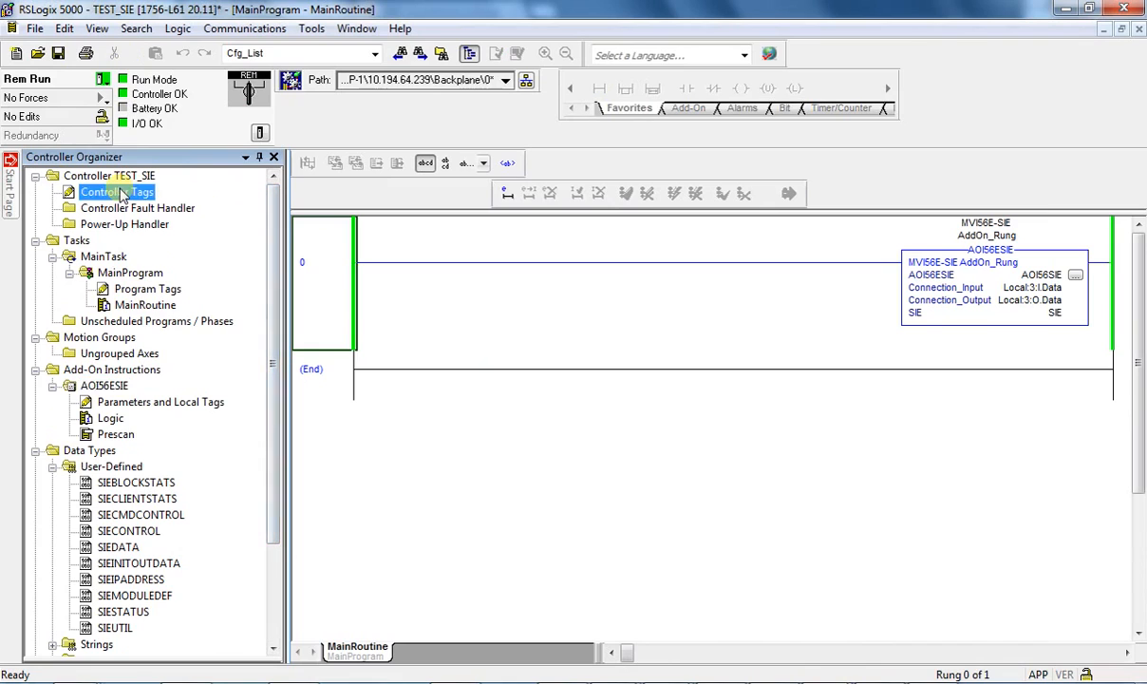
double_click(120, 193)
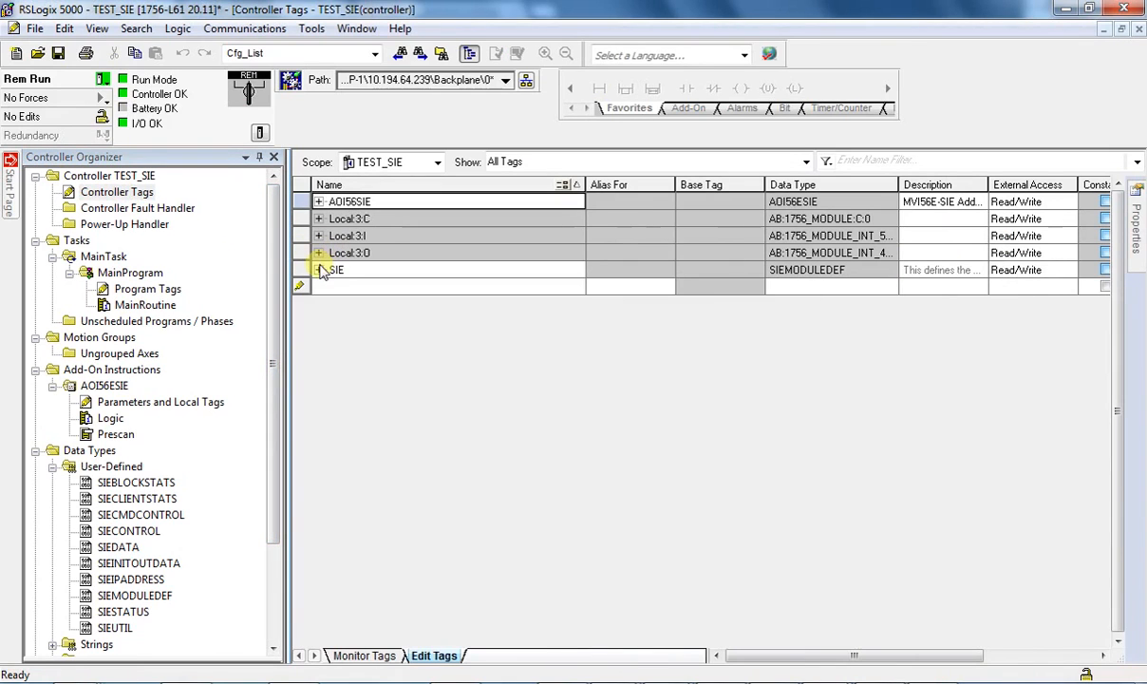
Step: Show the controller tags in monitoring mode and expand the SIE tag down to the SIE.DATA.WriteData elements
click(319, 270)
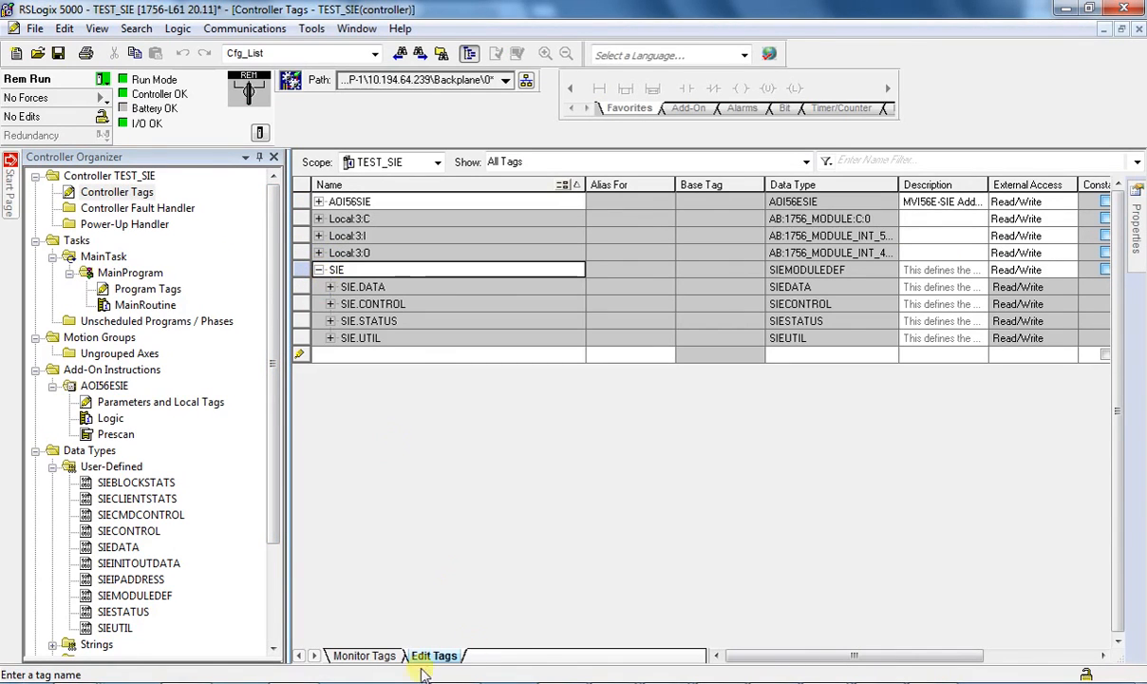
click(364, 658)
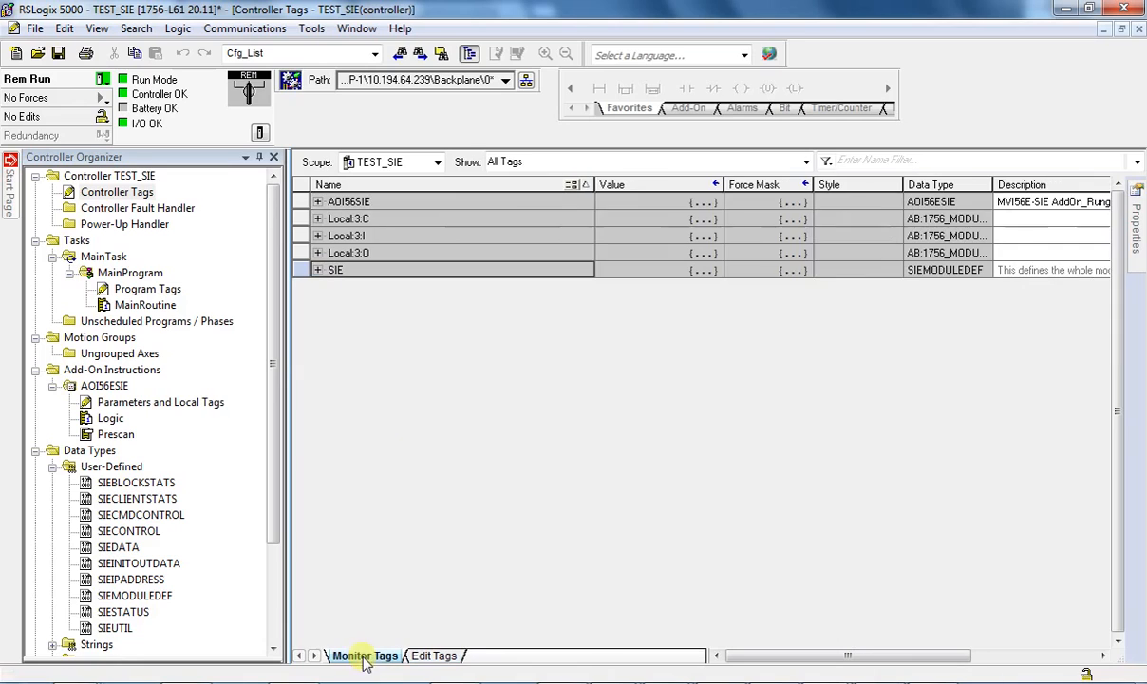
click(320, 271)
click(328, 287)
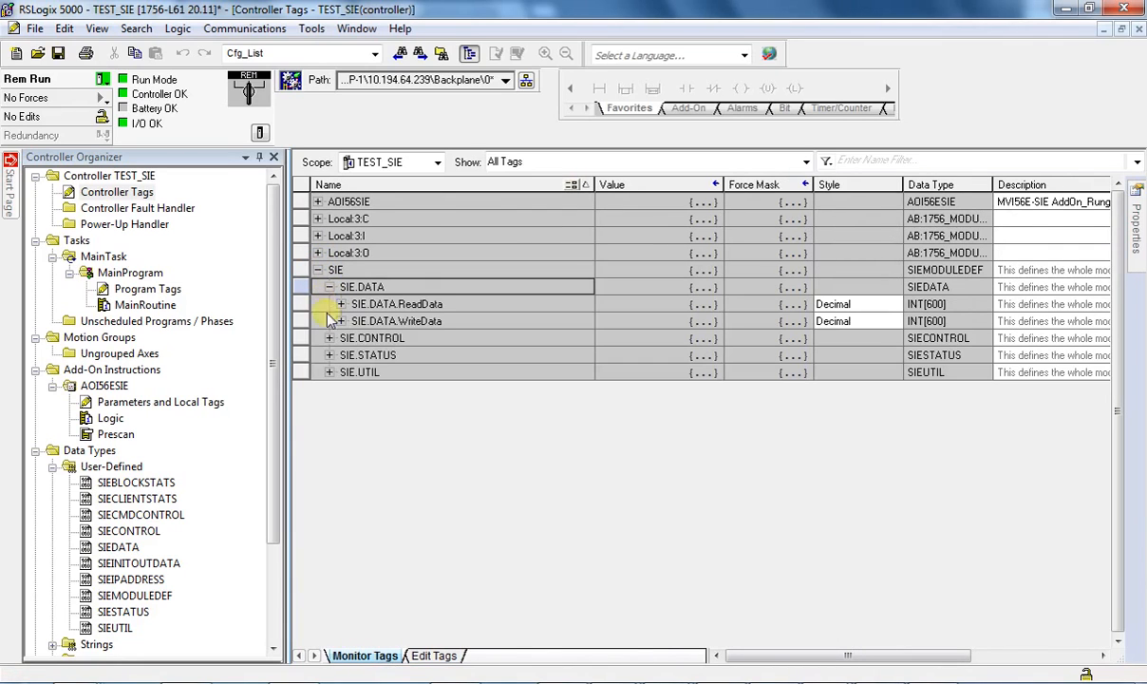
click(340, 321)
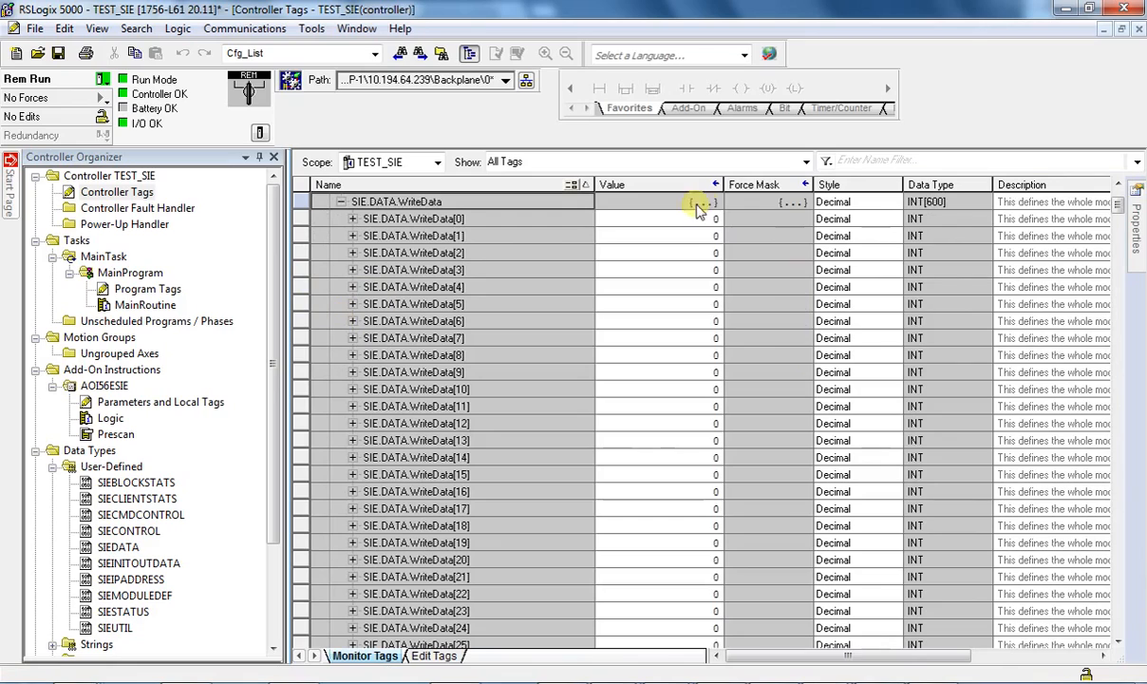
Step: Set SIE.DATA.WriteData[0] through [4] to 11, 22, 33, 44 and 55
click(699, 218)
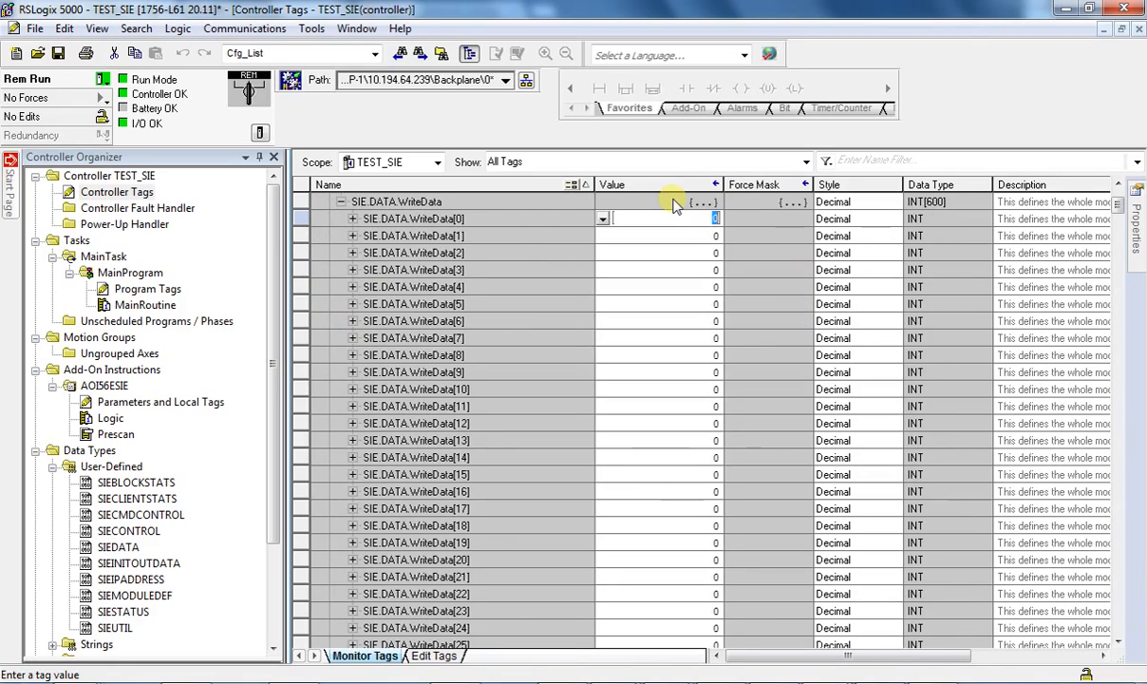
text(11)
key(Return)
text(22)
key(Return)
text(33)
key(Return)
text(44)
key(Return)
text(55)
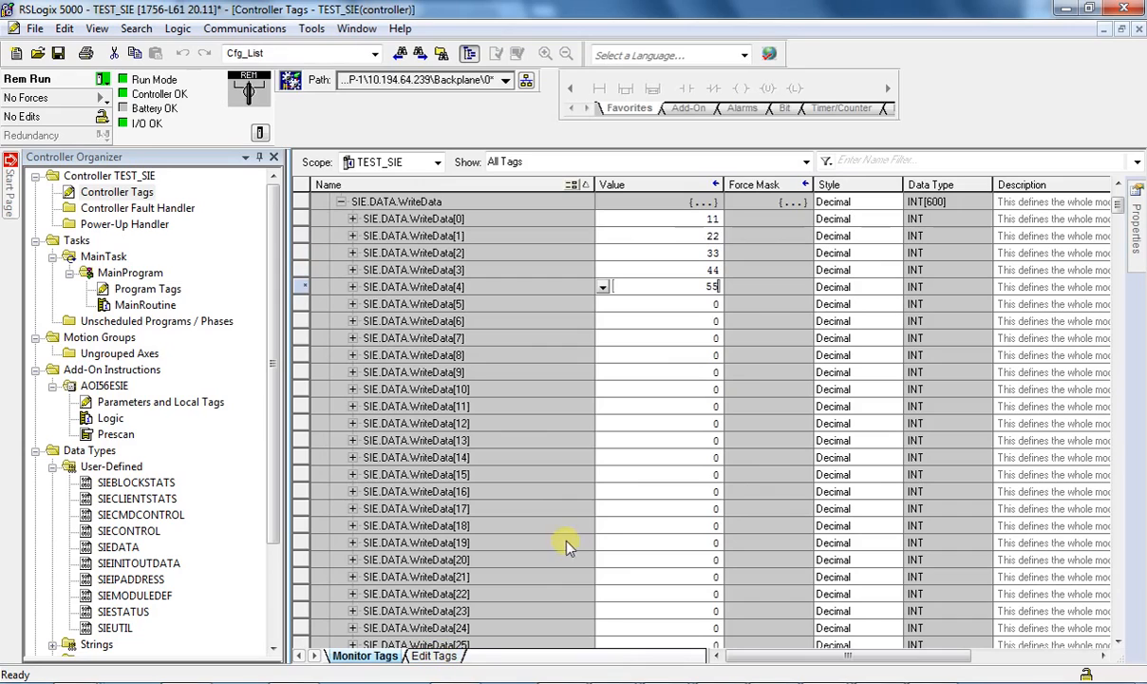
key(Return)
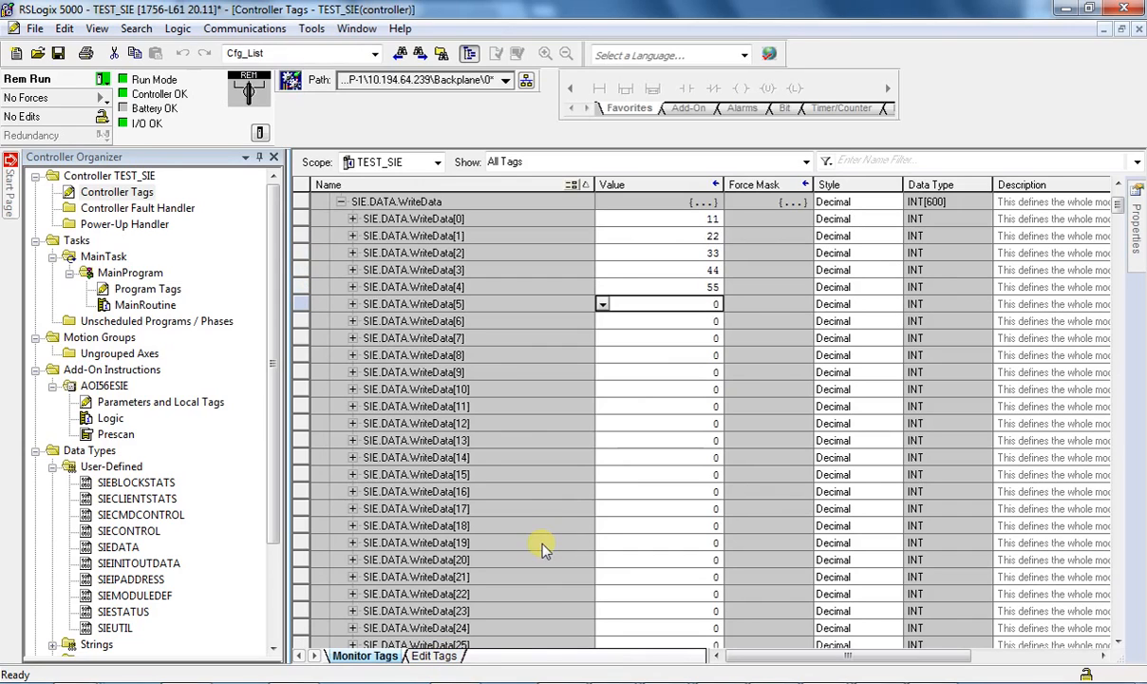
Step: In ProSoft Configuration Builder diagnostics, examine the backplane status and decimal database registers 0 to 1099, and compare them with the TEST_SIE tags in RSLogix 5000
click(885, 681)
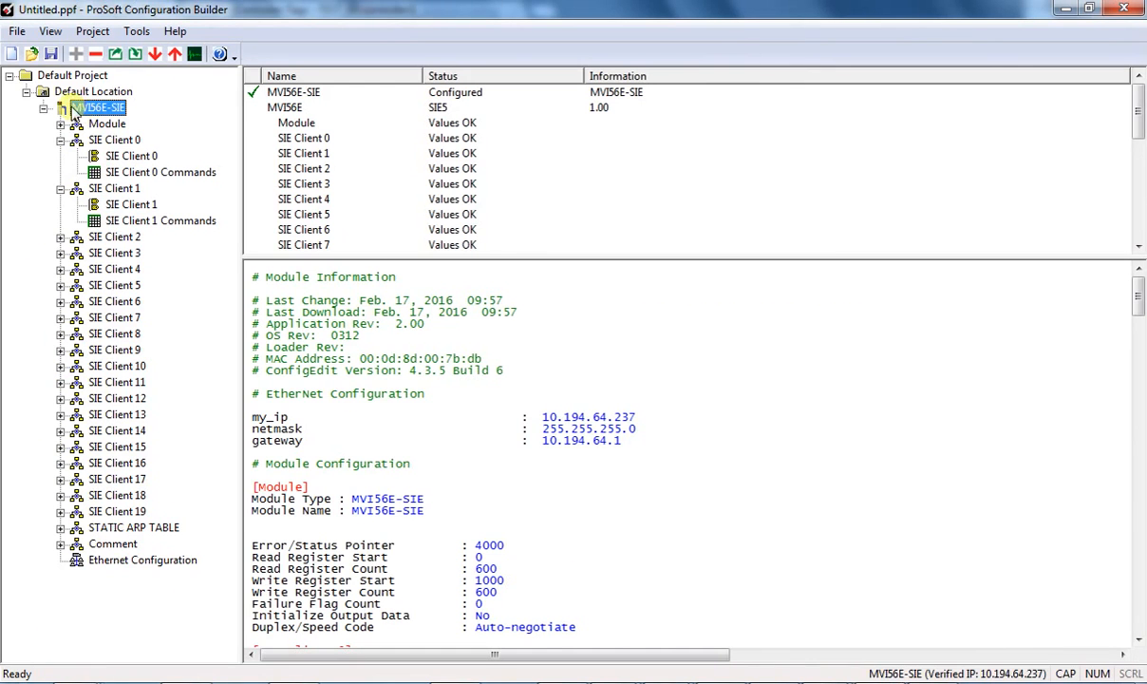
click(193, 54)
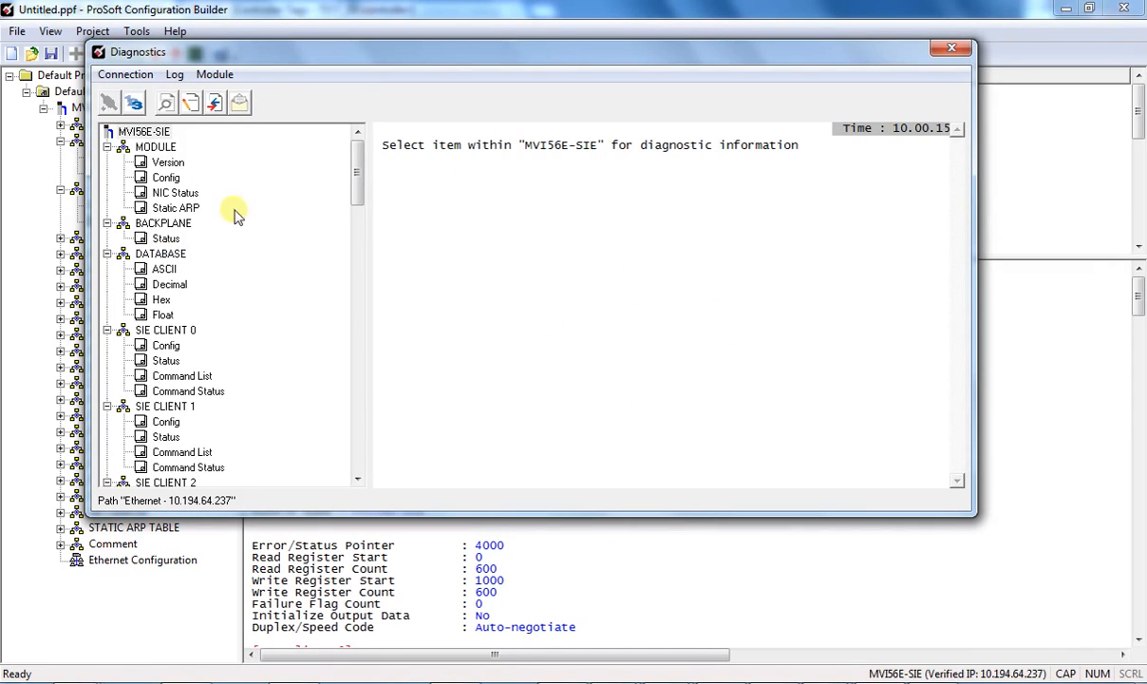
click(166, 238)
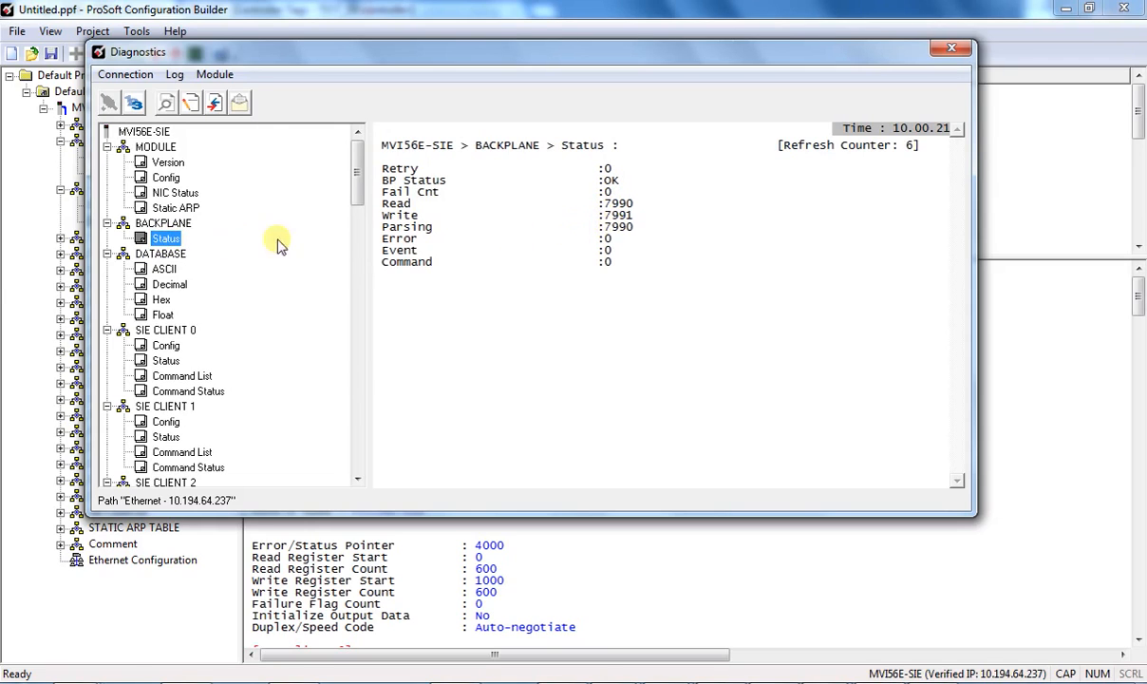
click(171, 285)
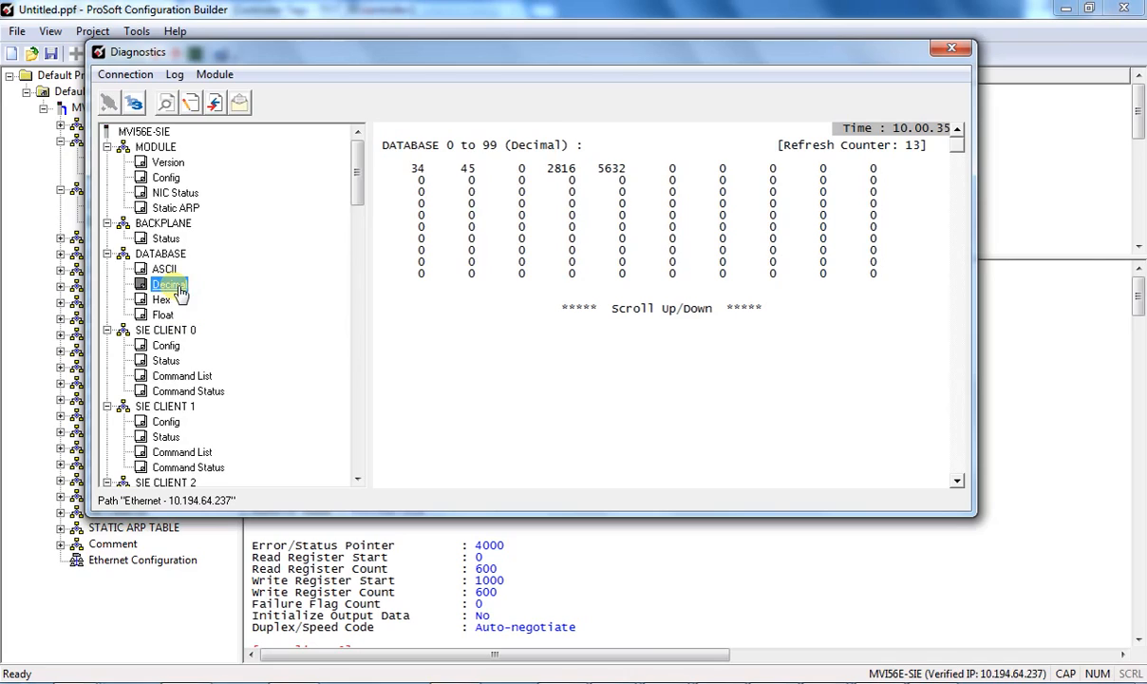
click(957, 481)
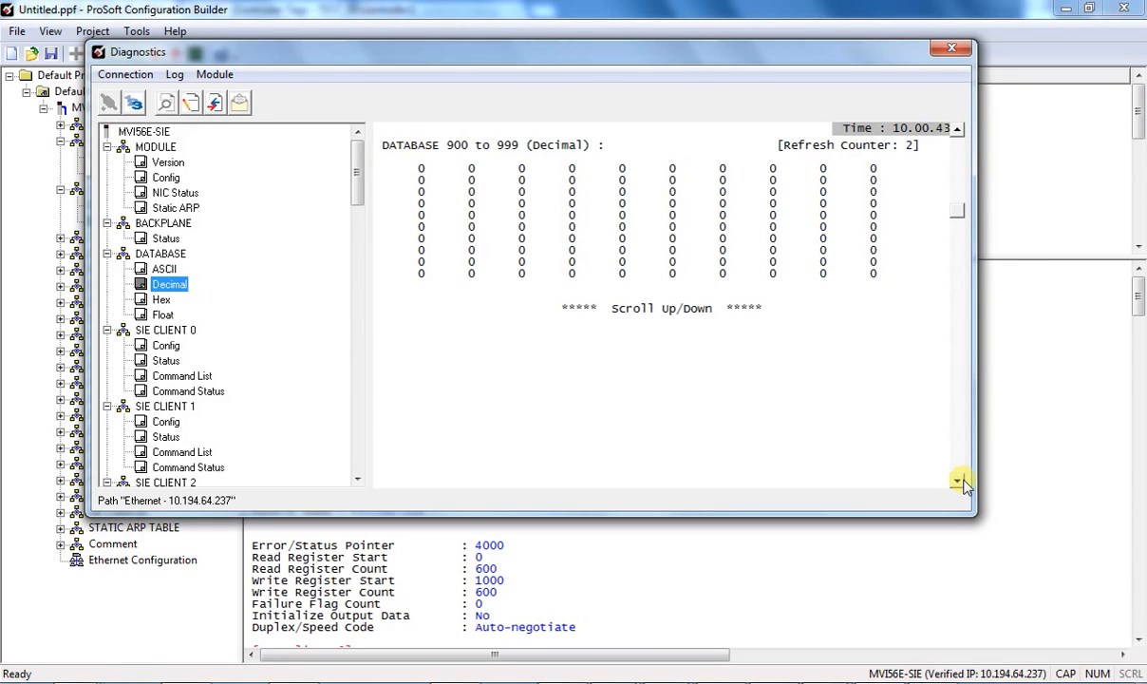
click(957, 481)
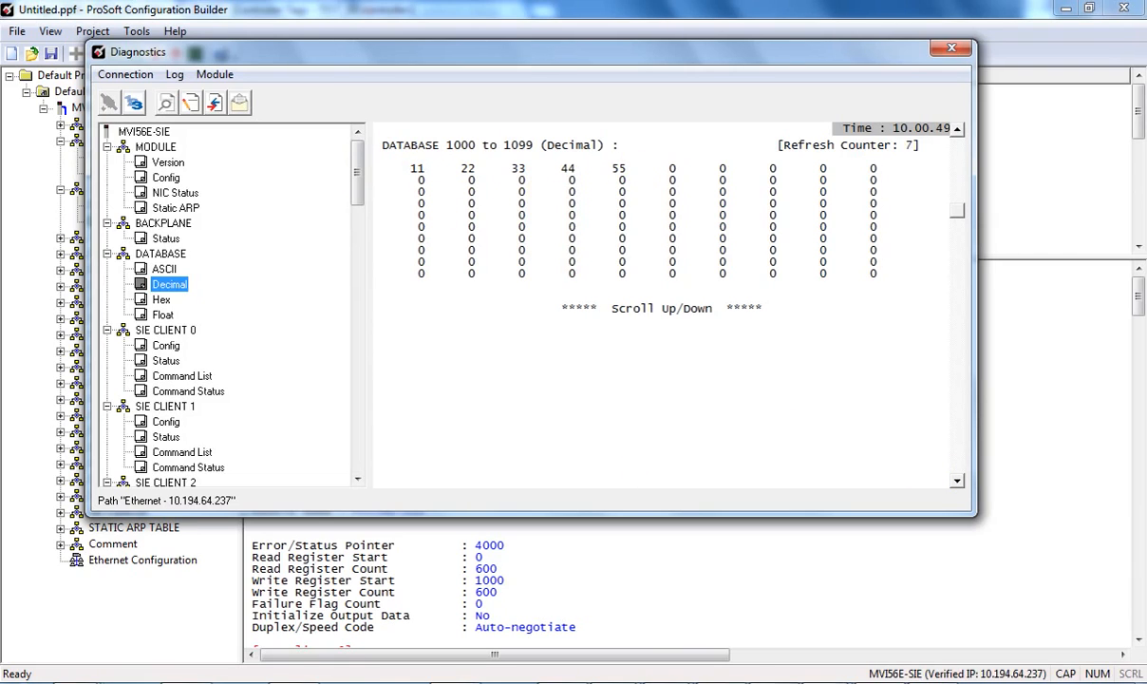
click(827, 682)
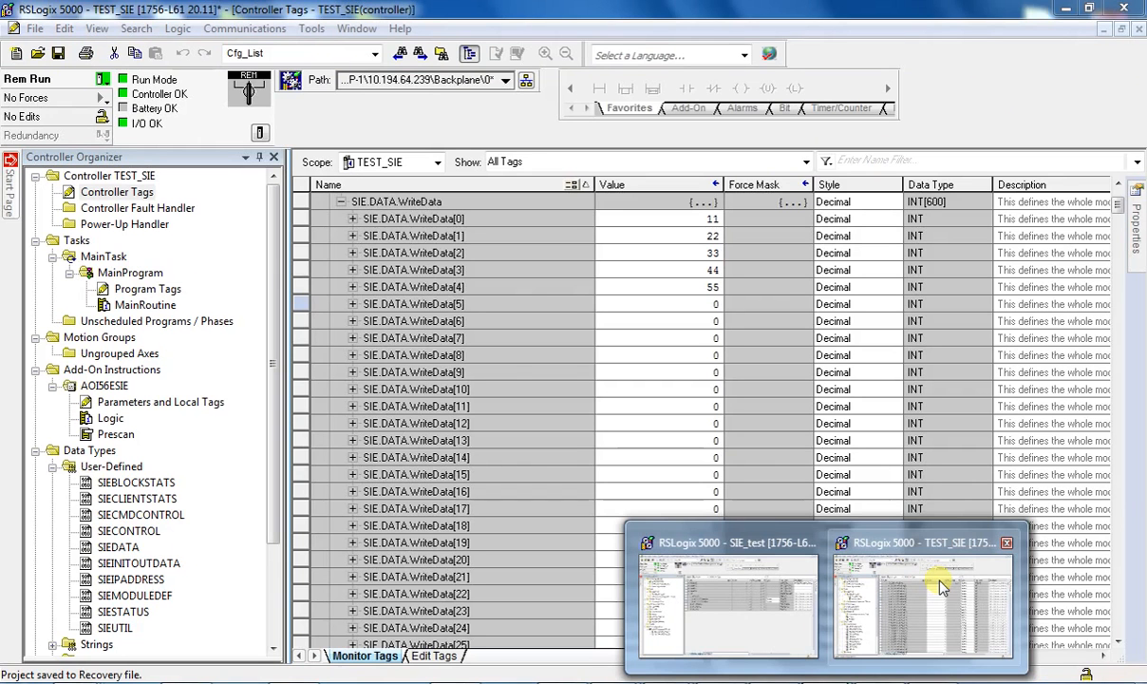
click(942, 586)
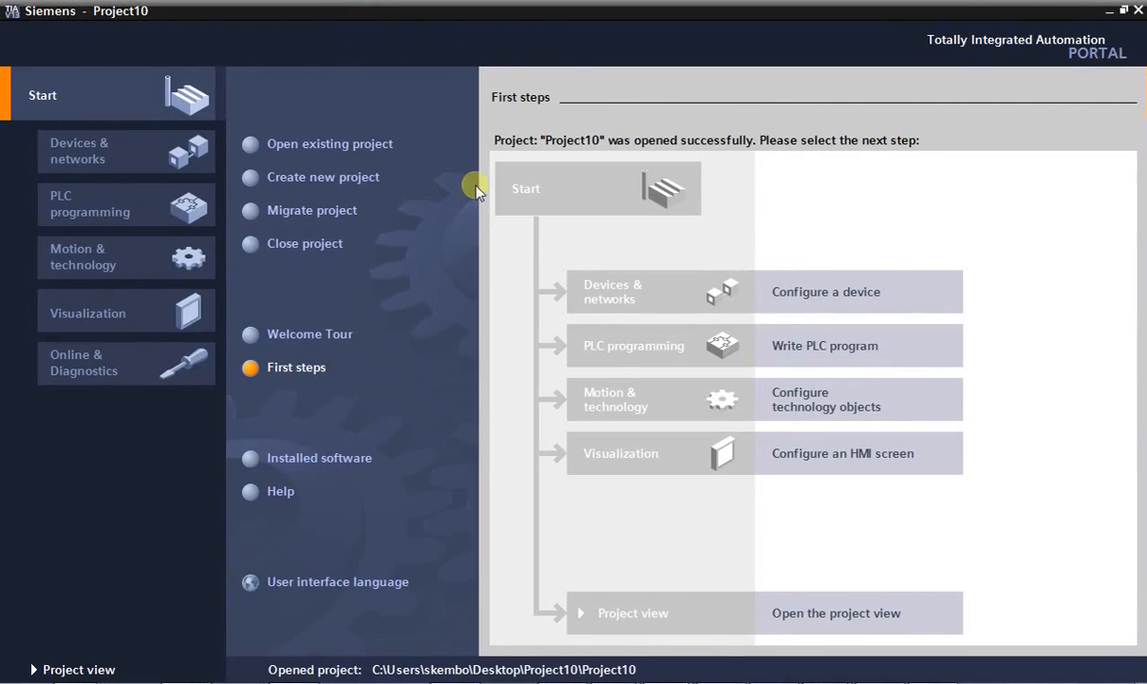
Step: Add a SIMATIC S7-1200 controller, CPU 1212C DC/DC/Rly, article 6ES7 212-1HE40-0XB0 version V4.0, to the project
click(850, 309)
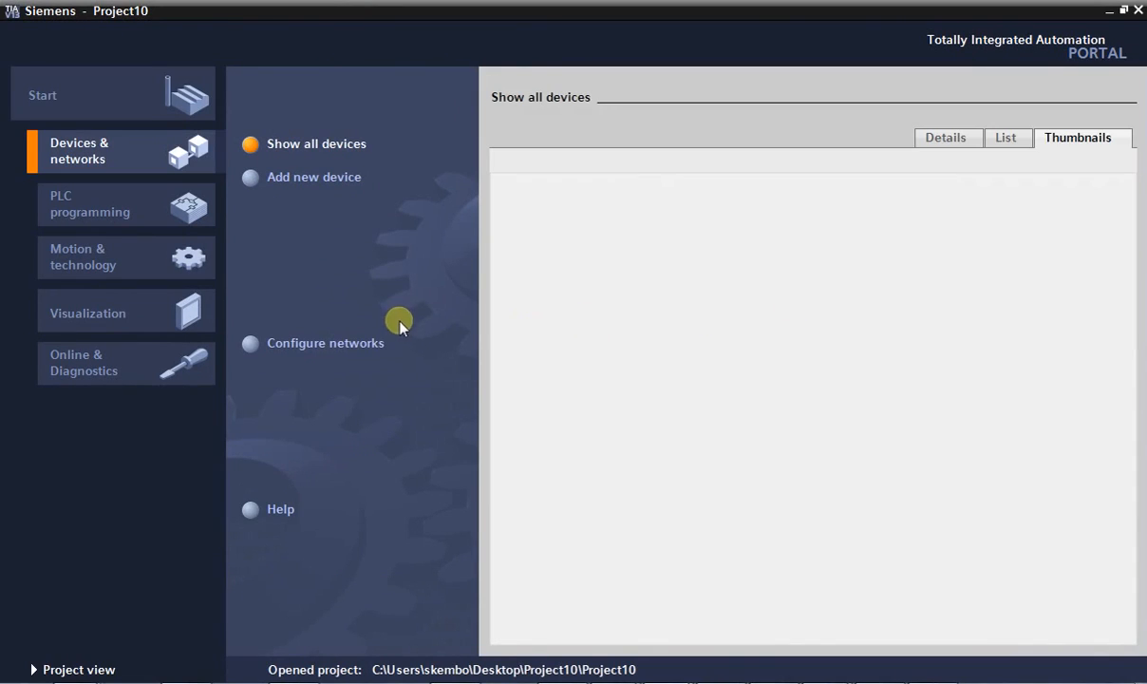
click(317, 178)
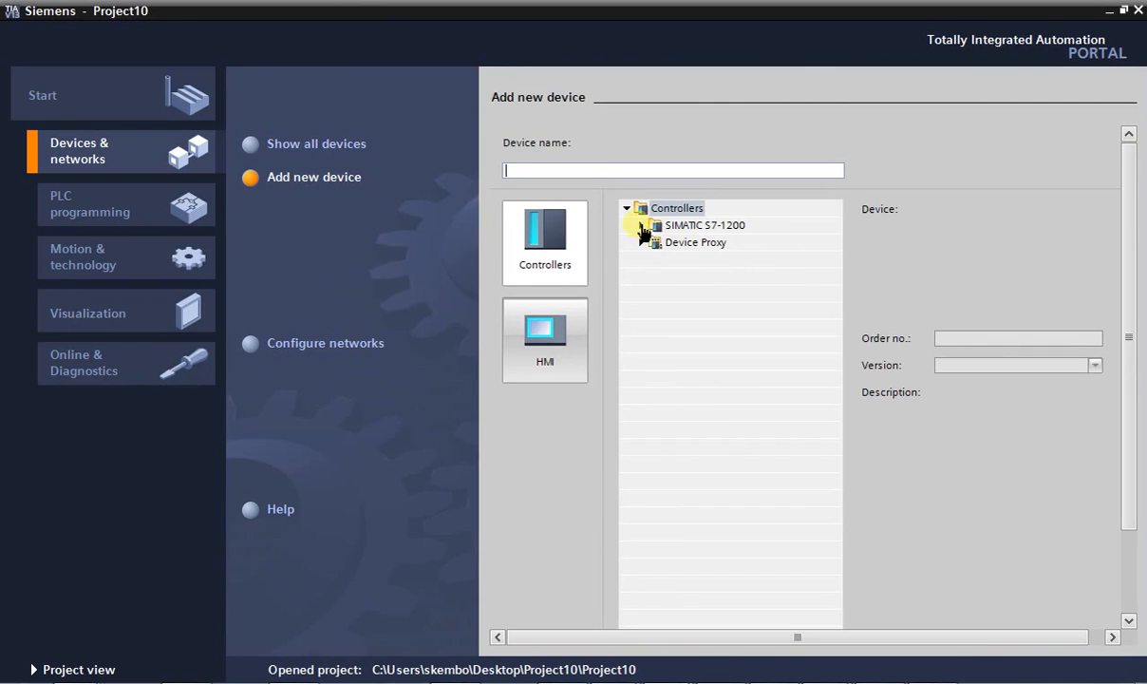
click(654, 205)
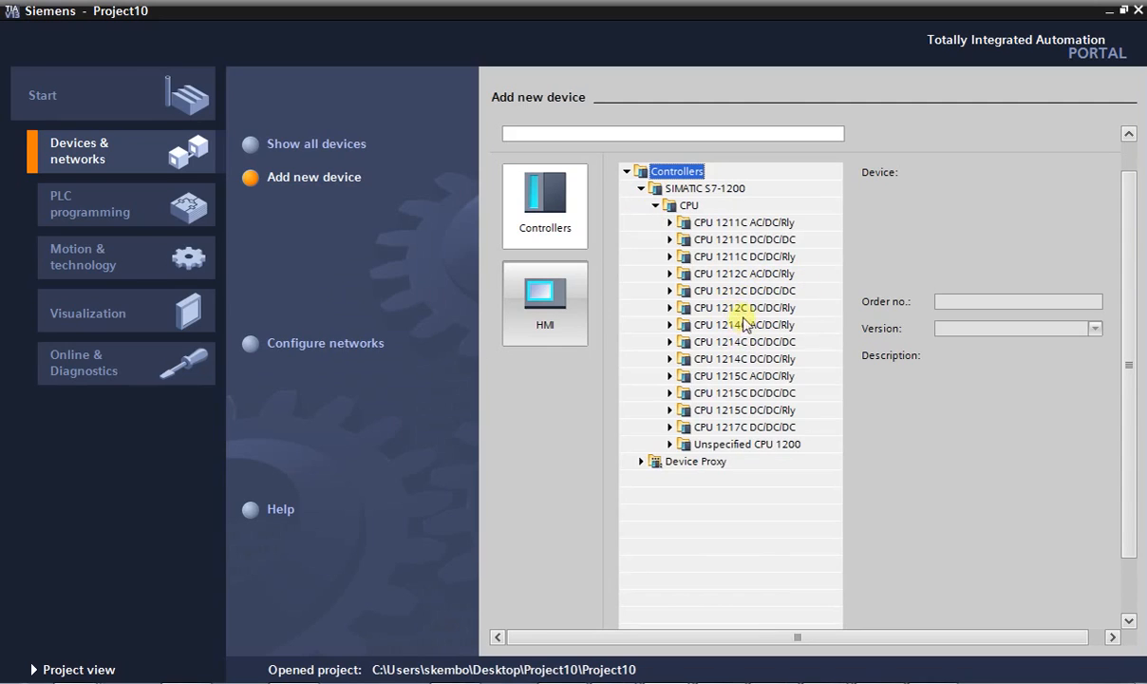
click(708, 308)
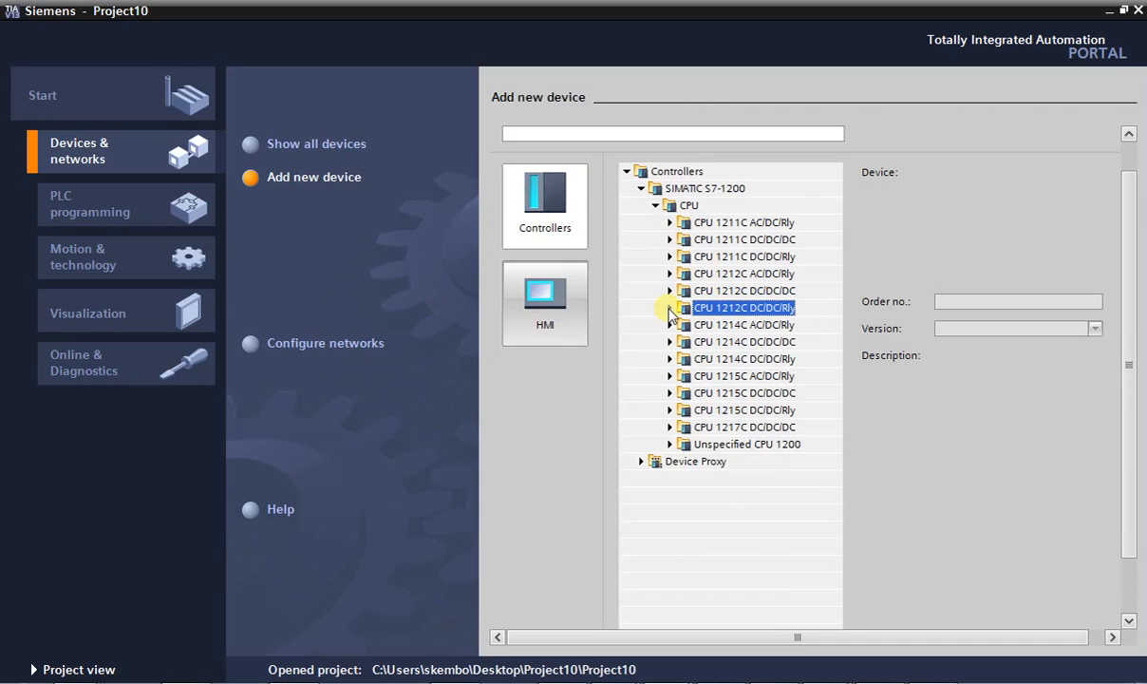
click(670, 307)
click(728, 358)
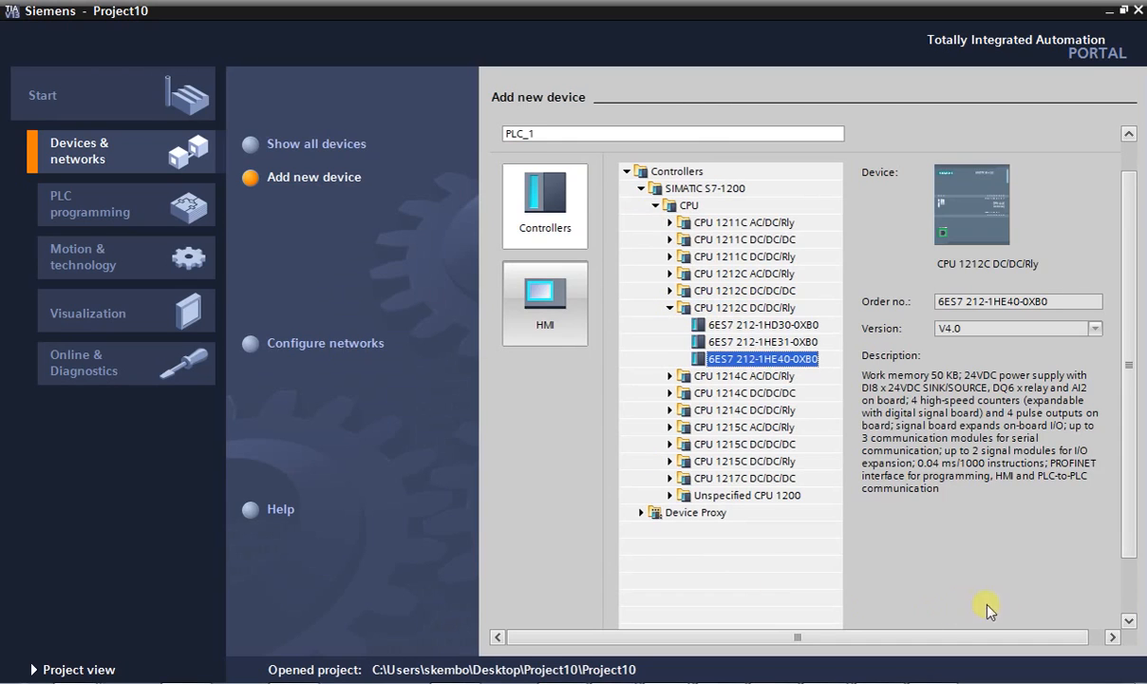
scroll(1127, 538, down, 3)
click(1082, 598)
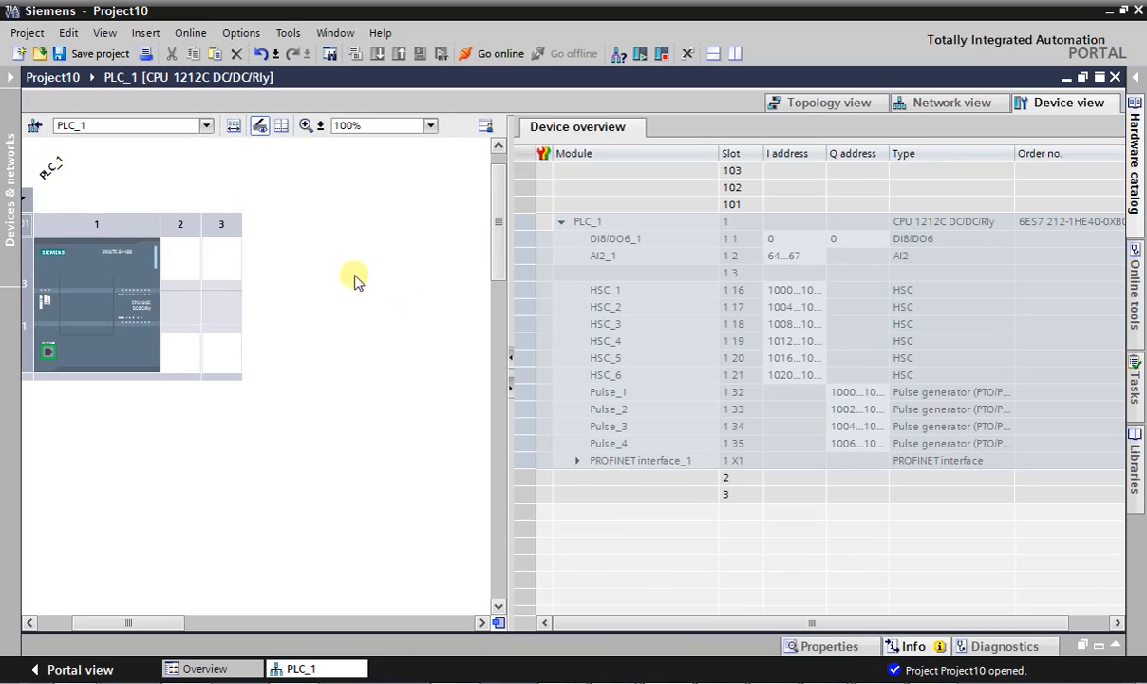
Step: Add a data block of type Global DB with automatic numbering to the PLC's program blocks and open it
click(125, 290)
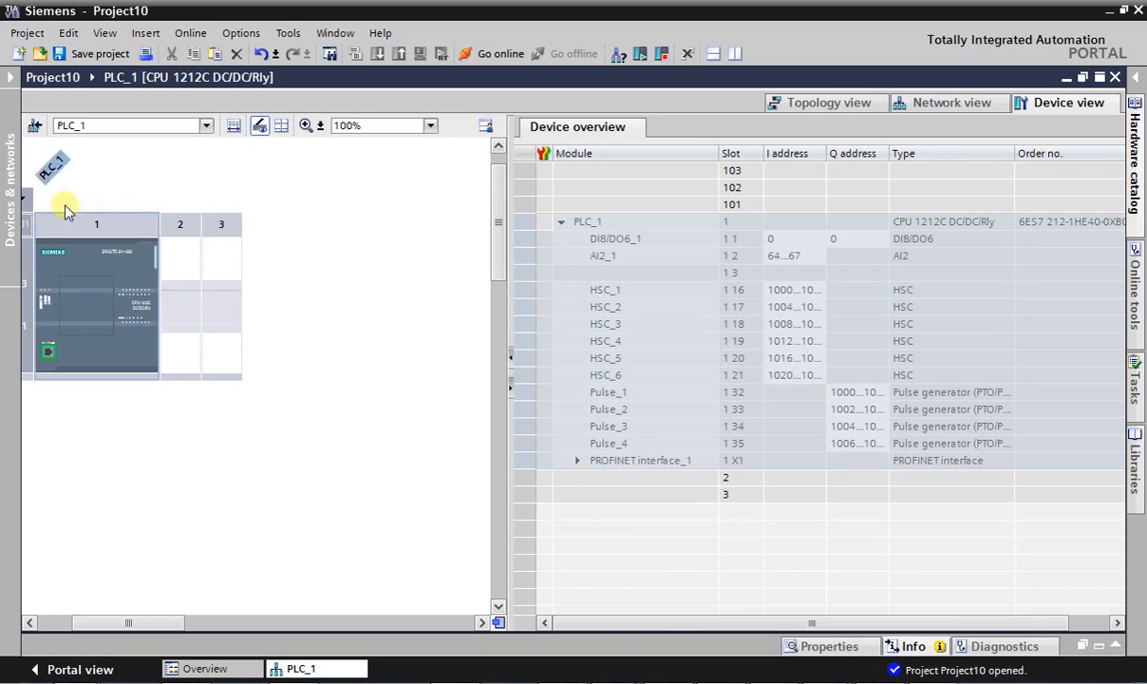
click(11, 82)
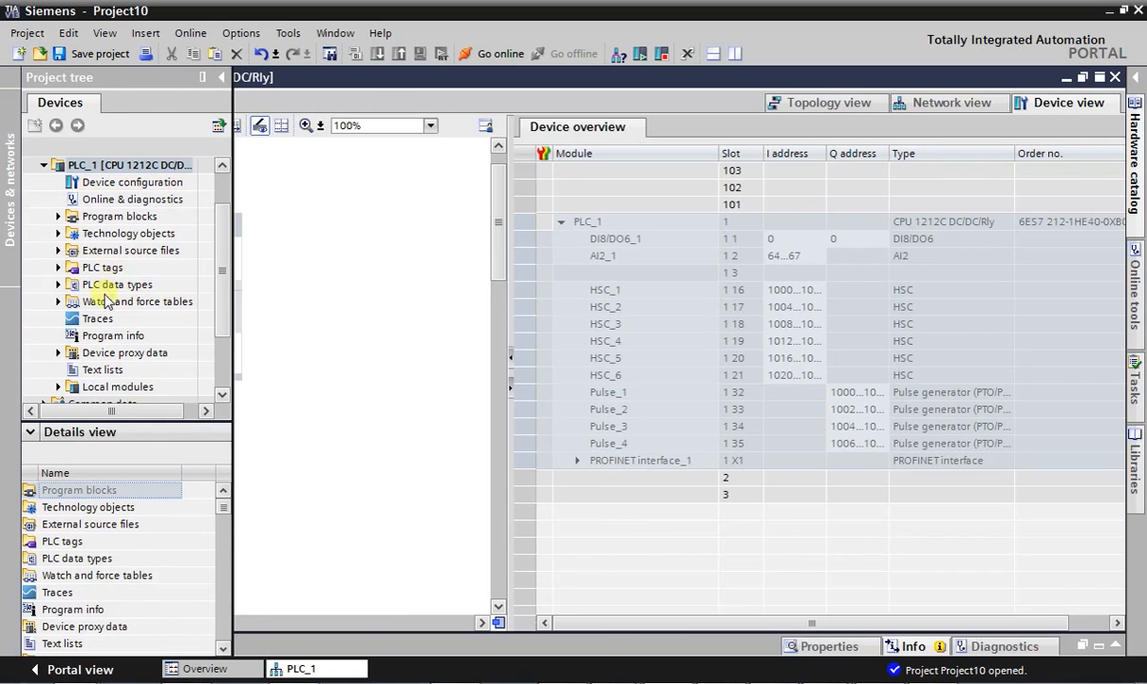
click(126, 217)
click(58, 216)
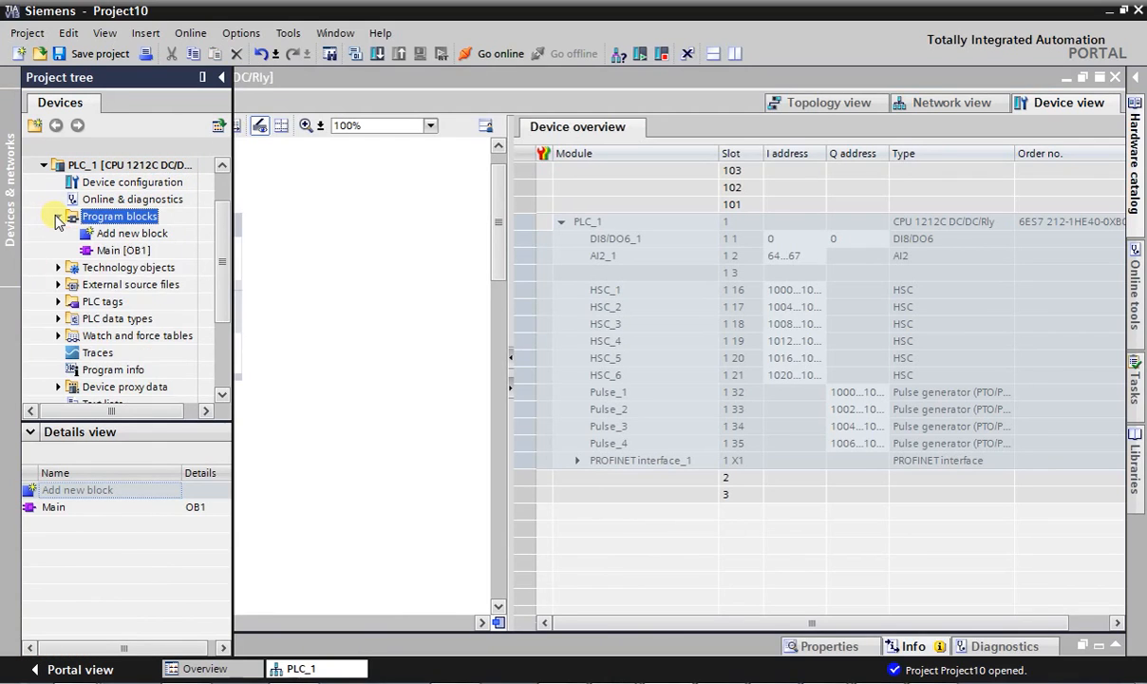
double_click(144, 234)
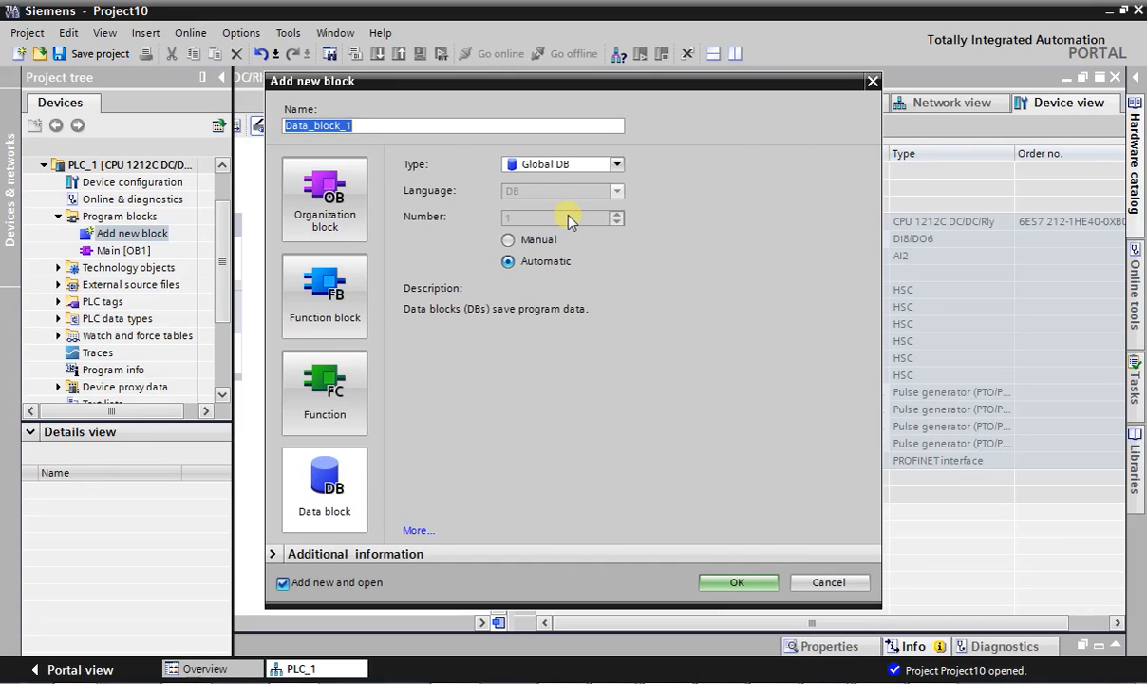
click(731, 581)
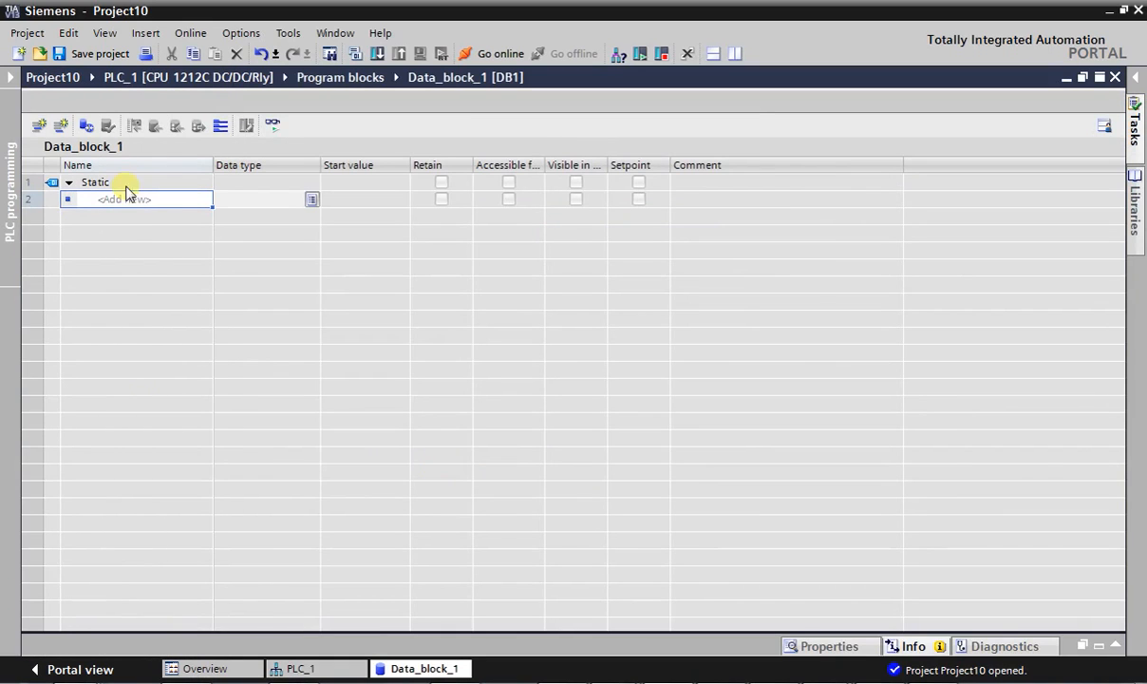
Step: Add a static variable named DWO with data type Int to the data block
click(140, 201)
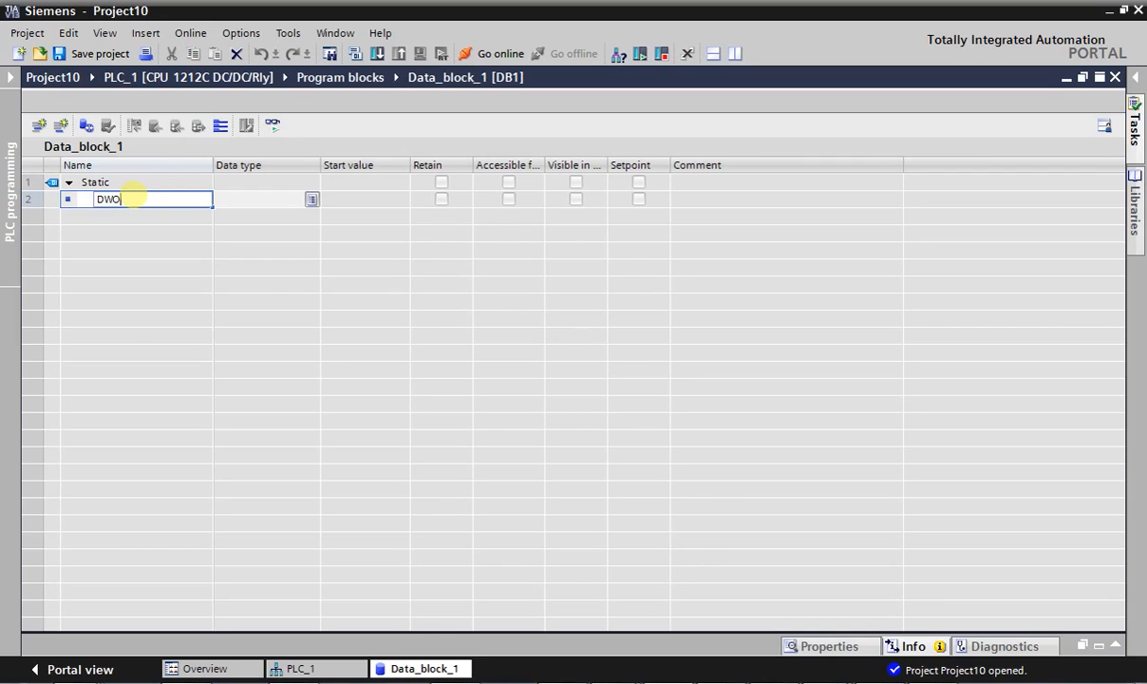
key(Return)
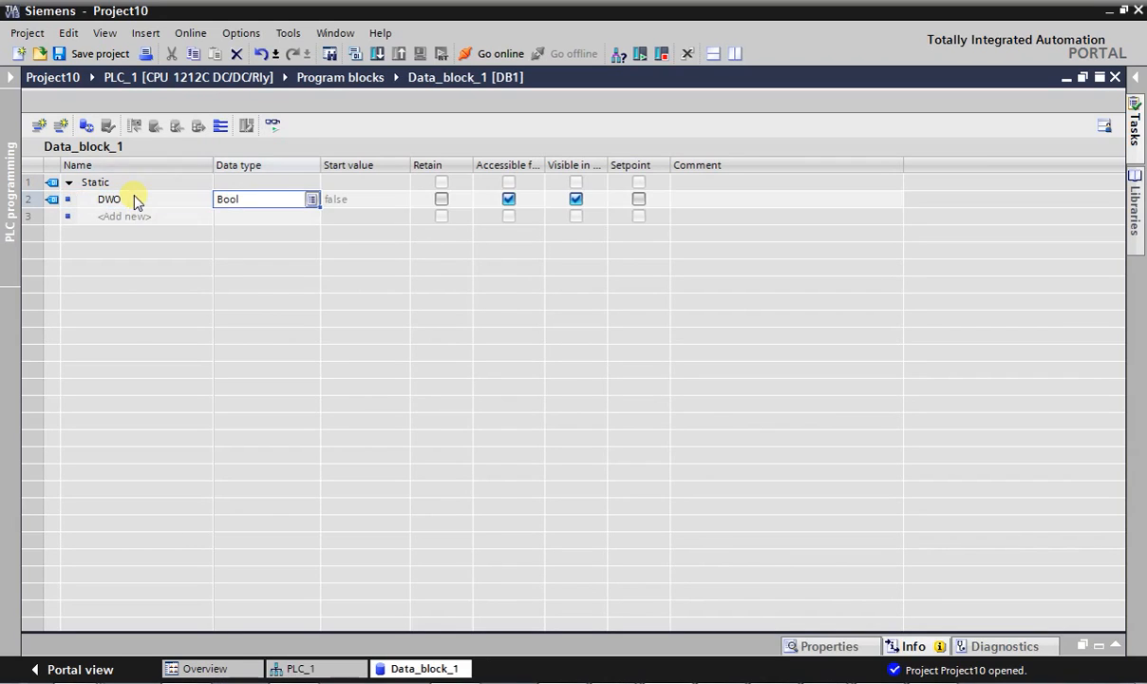
text(Int)
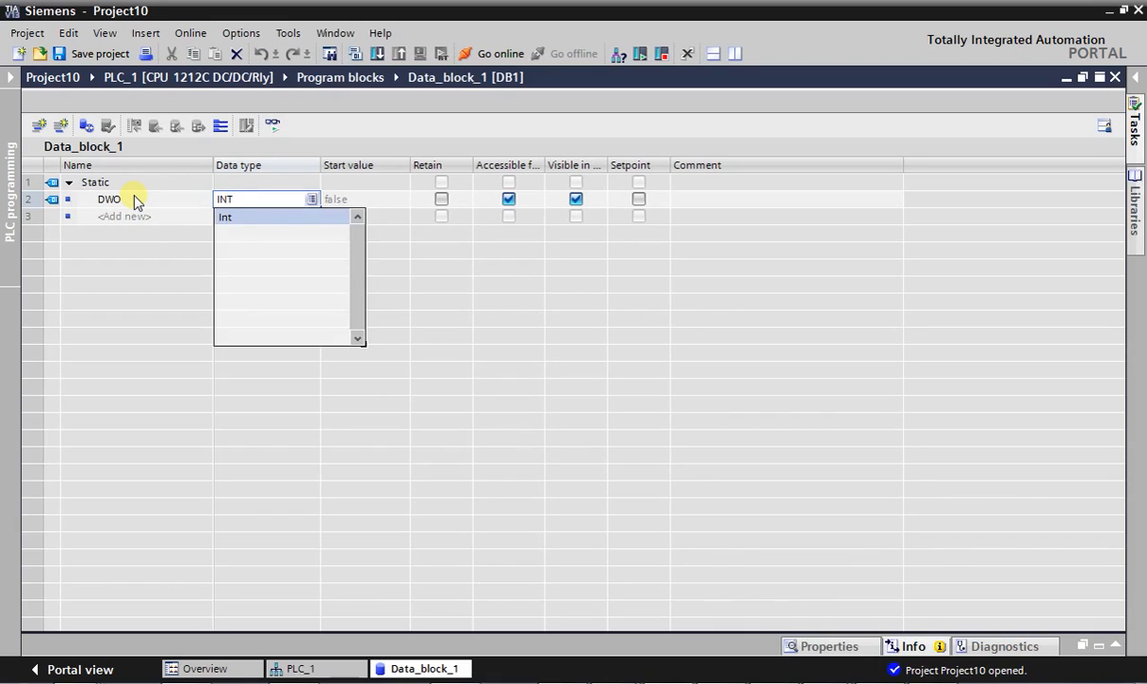
key(Return)
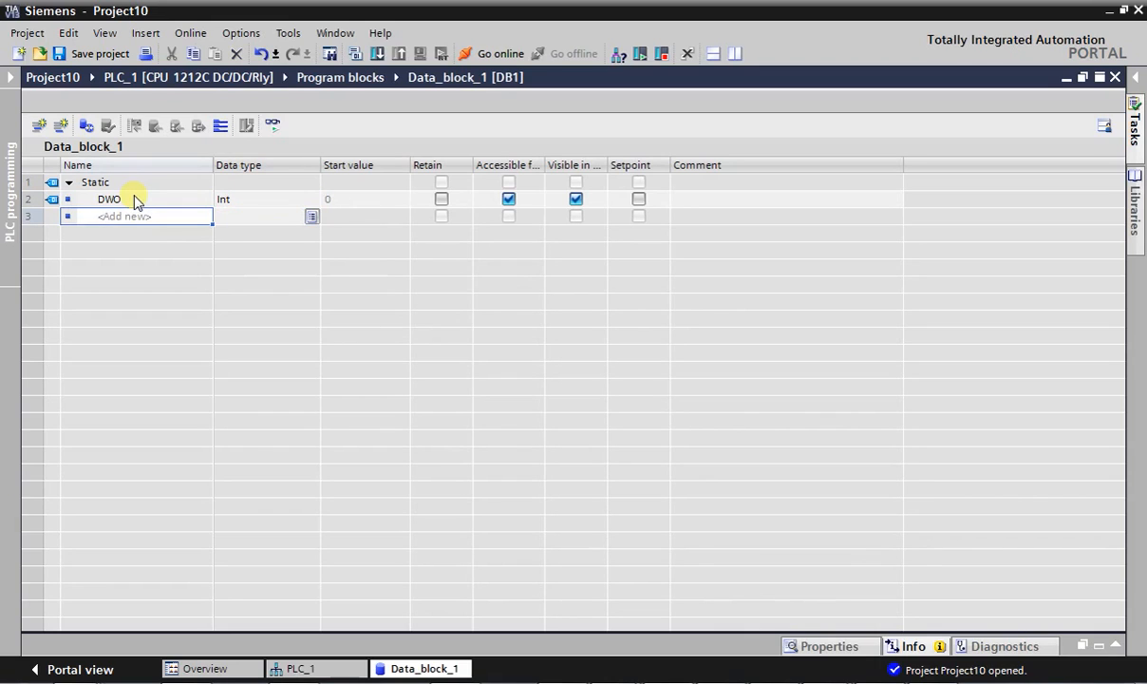
Step: Add further Int variables DWO_1 through DWO_14 below DWO in the data block
text(DW)
key(Return)
text(DW)
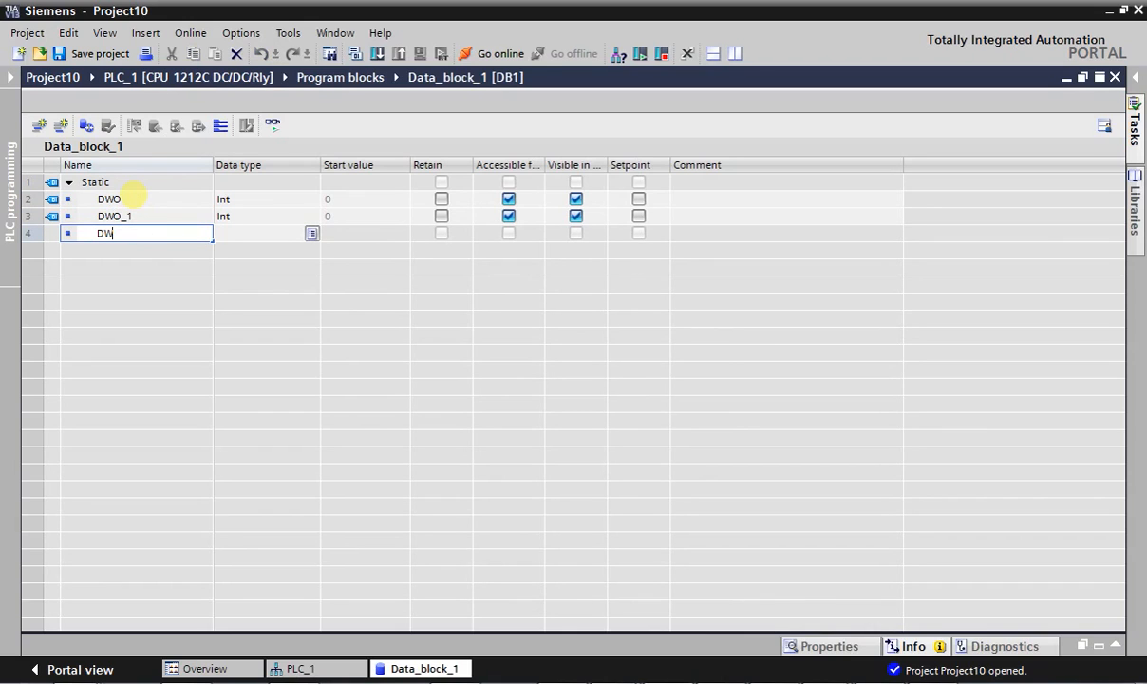
key(Return)
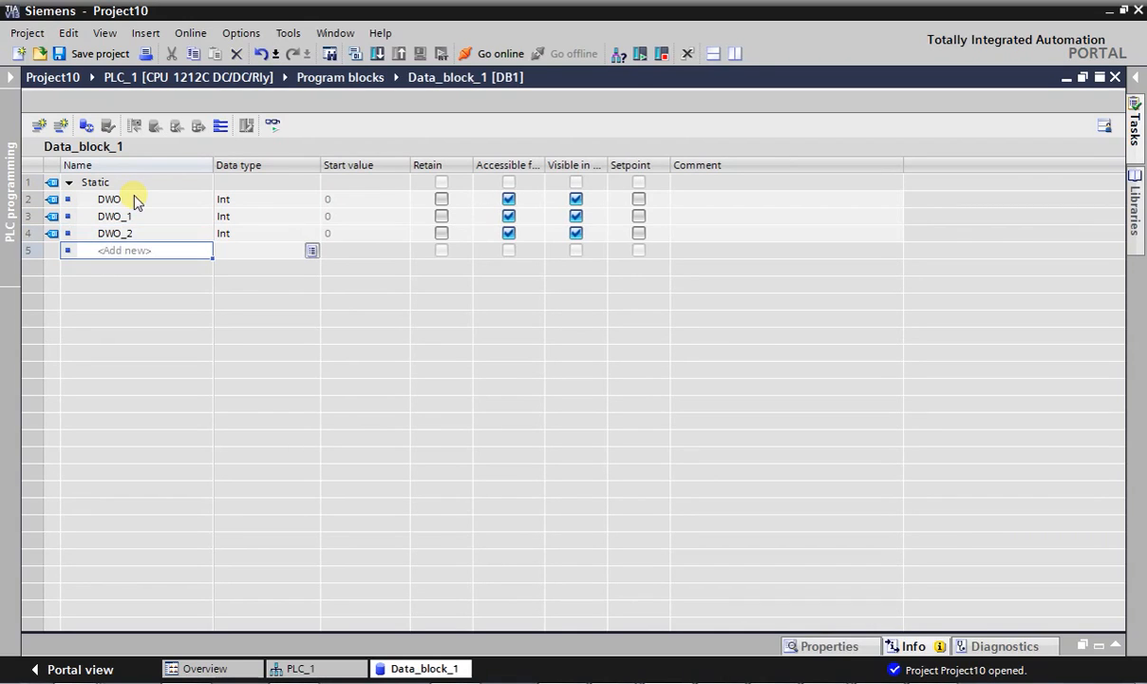
text(DWO)
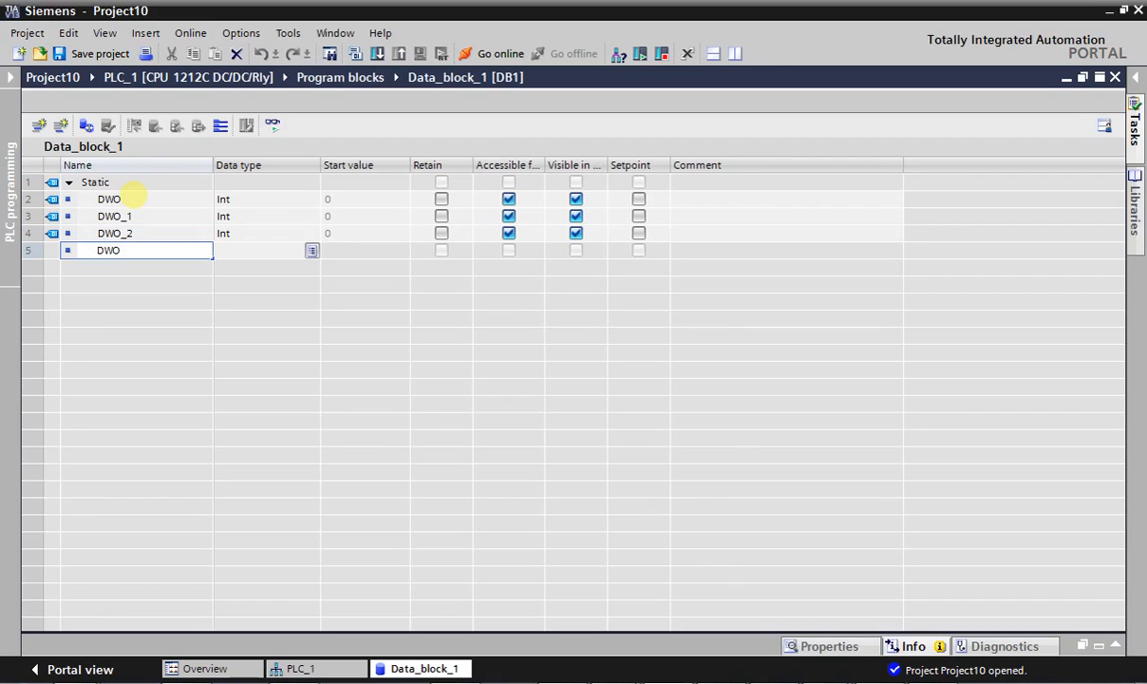
key(Escape)
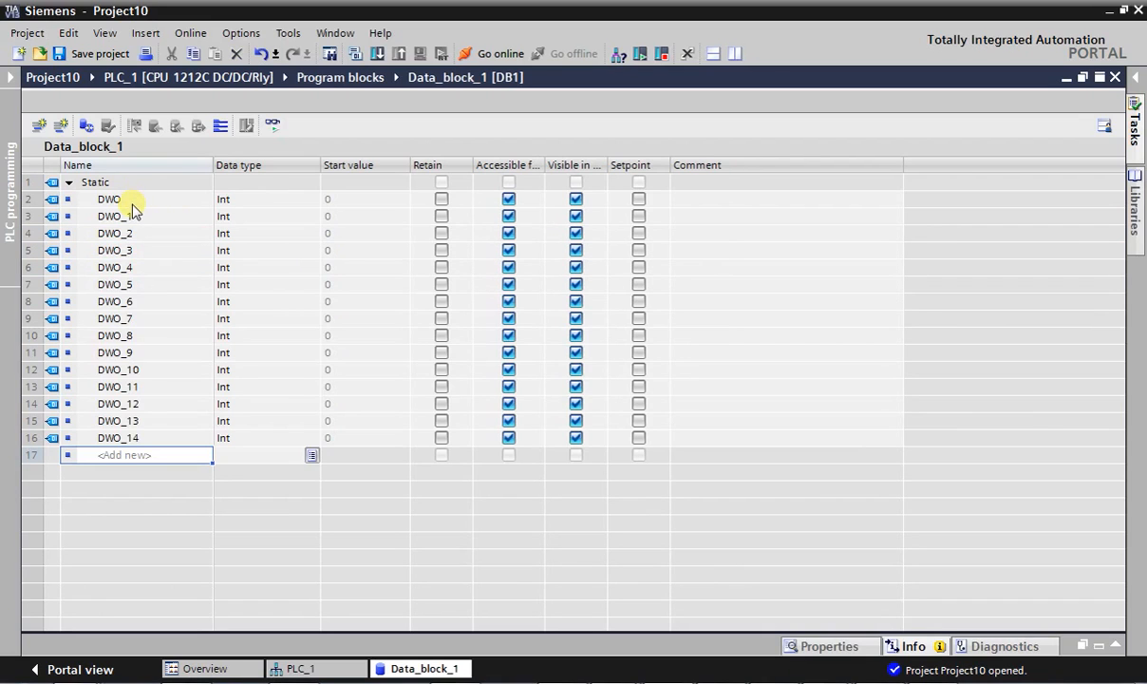
Step: Disable optimized block access in the attributes of Data_block_1 and accept the block access change
click(10, 76)
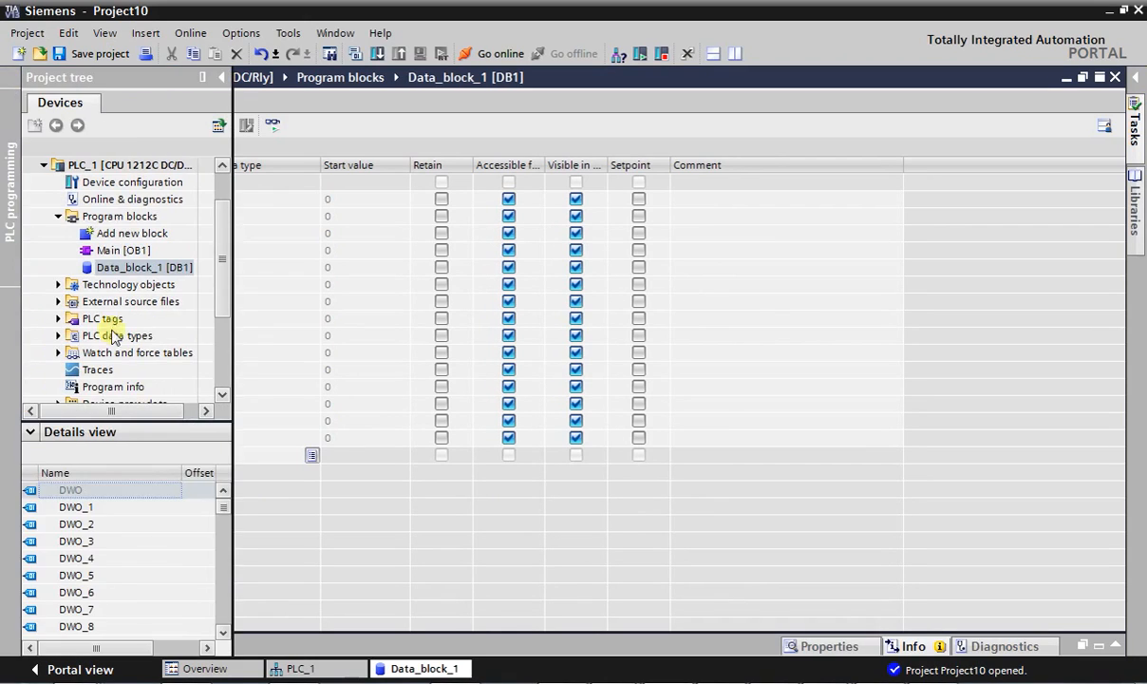
right_click(145, 268)
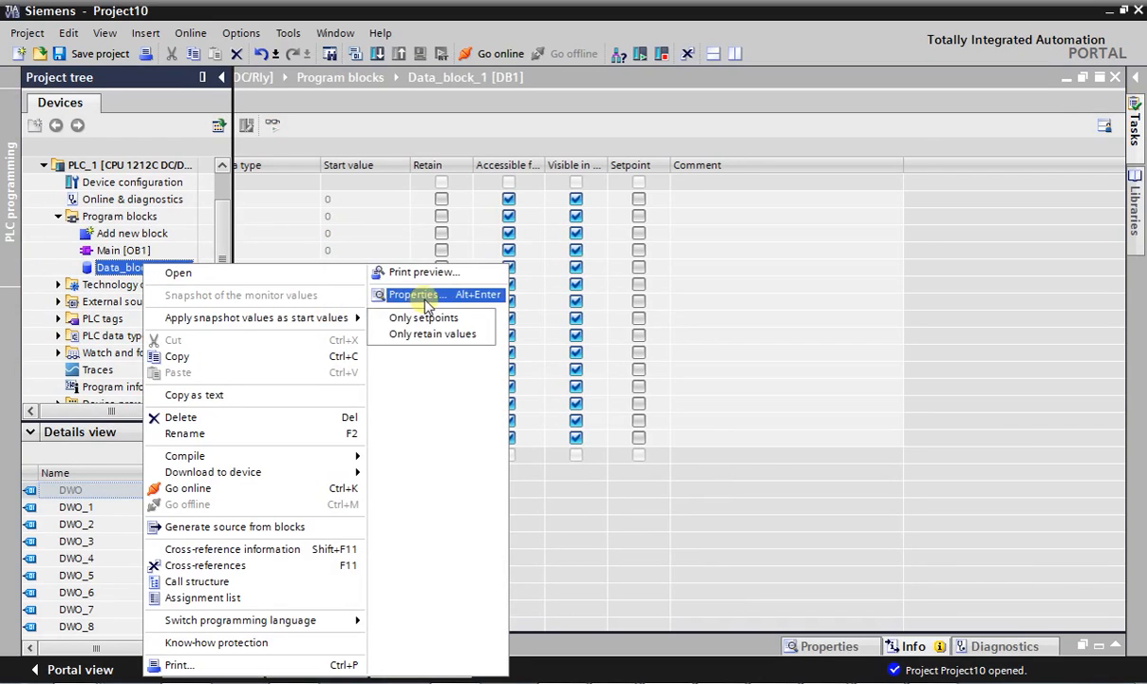
click(404, 294)
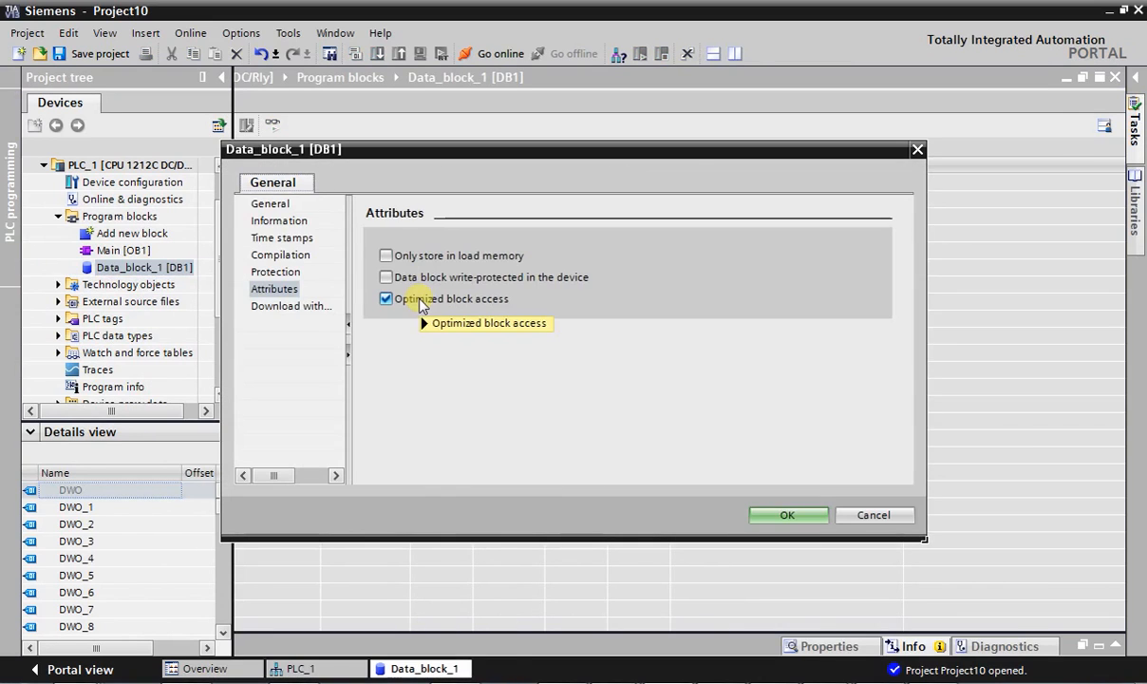
click(408, 304)
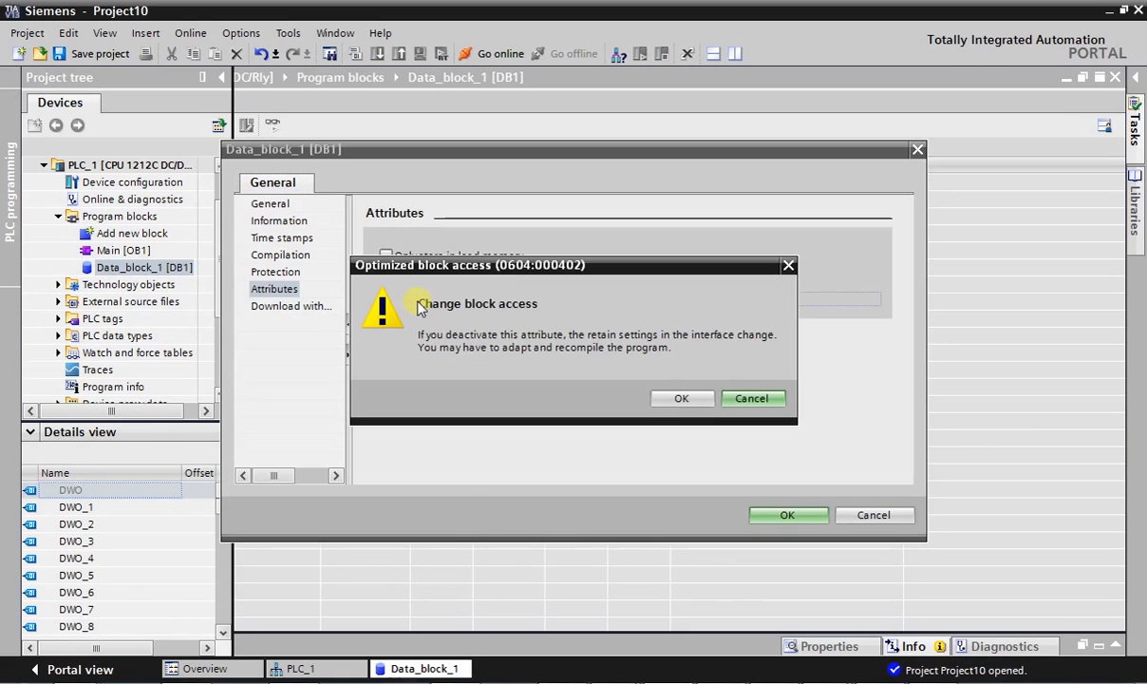
click(682, 397)
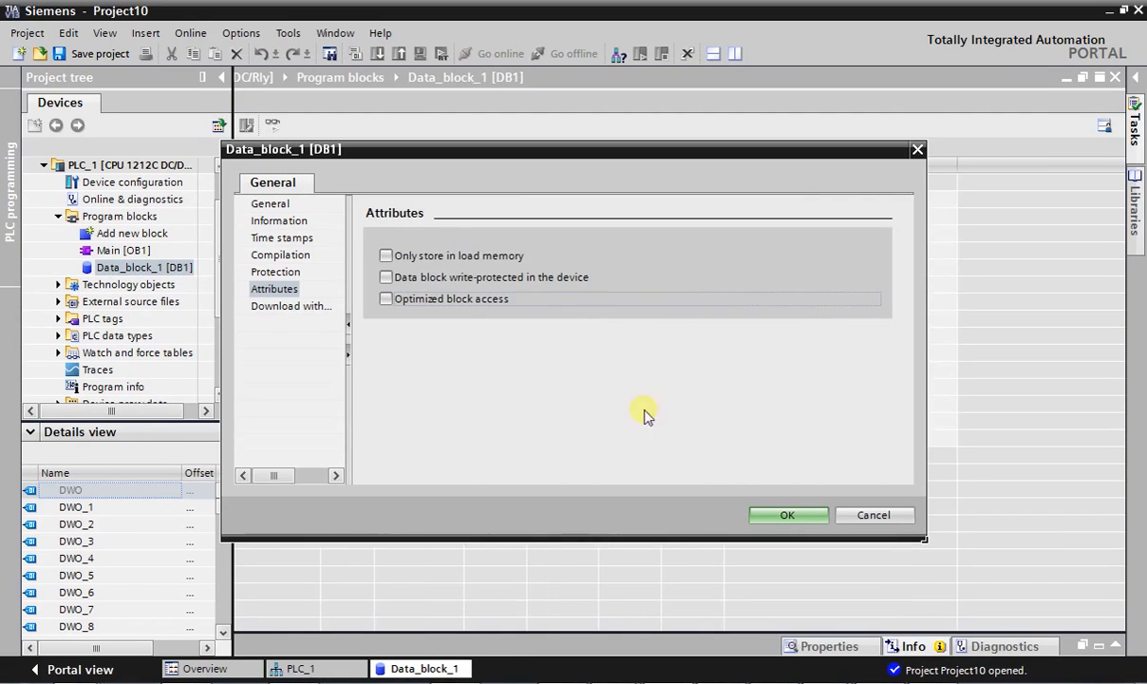
click(790, 516)
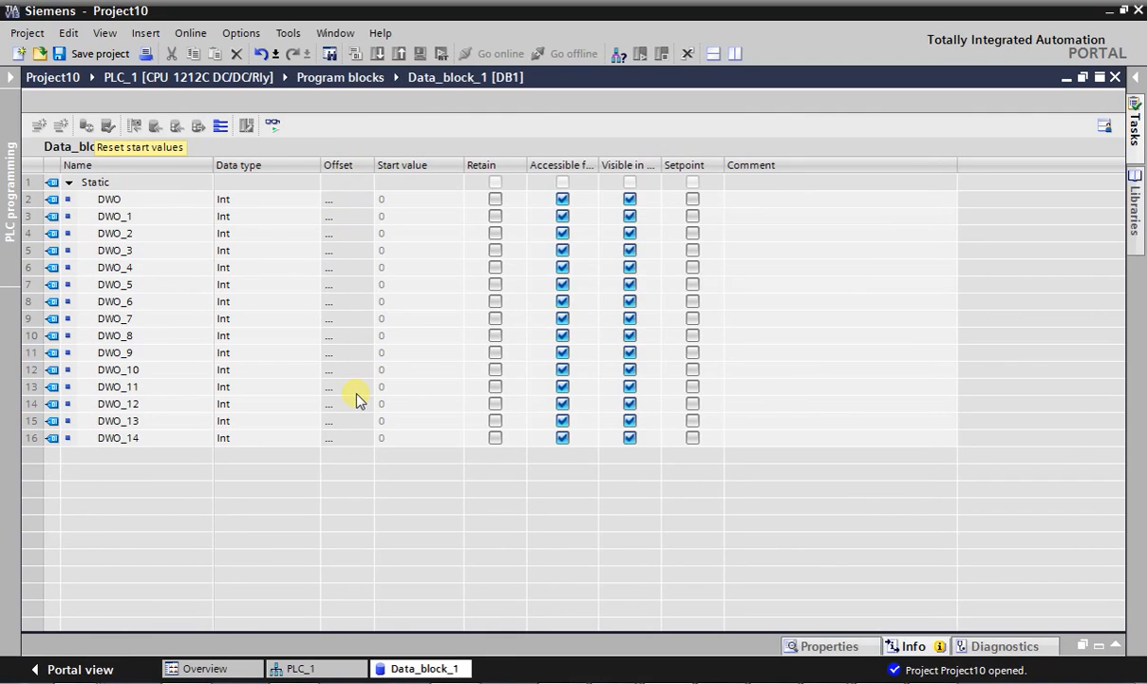
Step: Show all PLC tags of the controller and add a tag named DB1
click(12, 85)
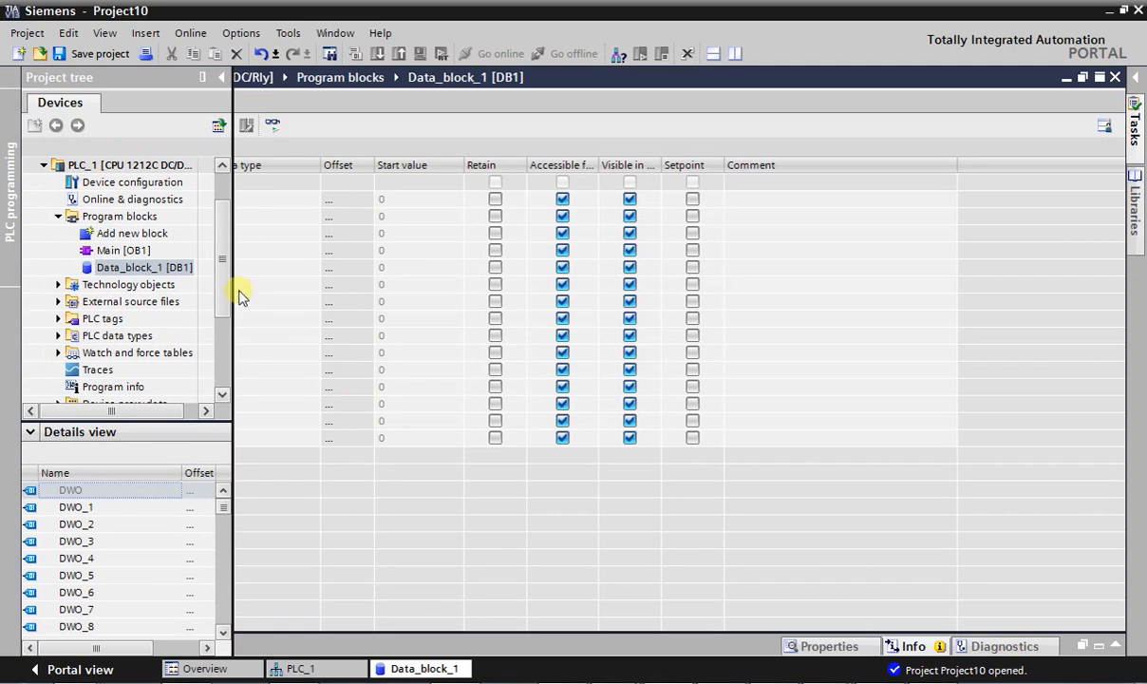
scroll(225, 292, down, 1)
click(92, 267)
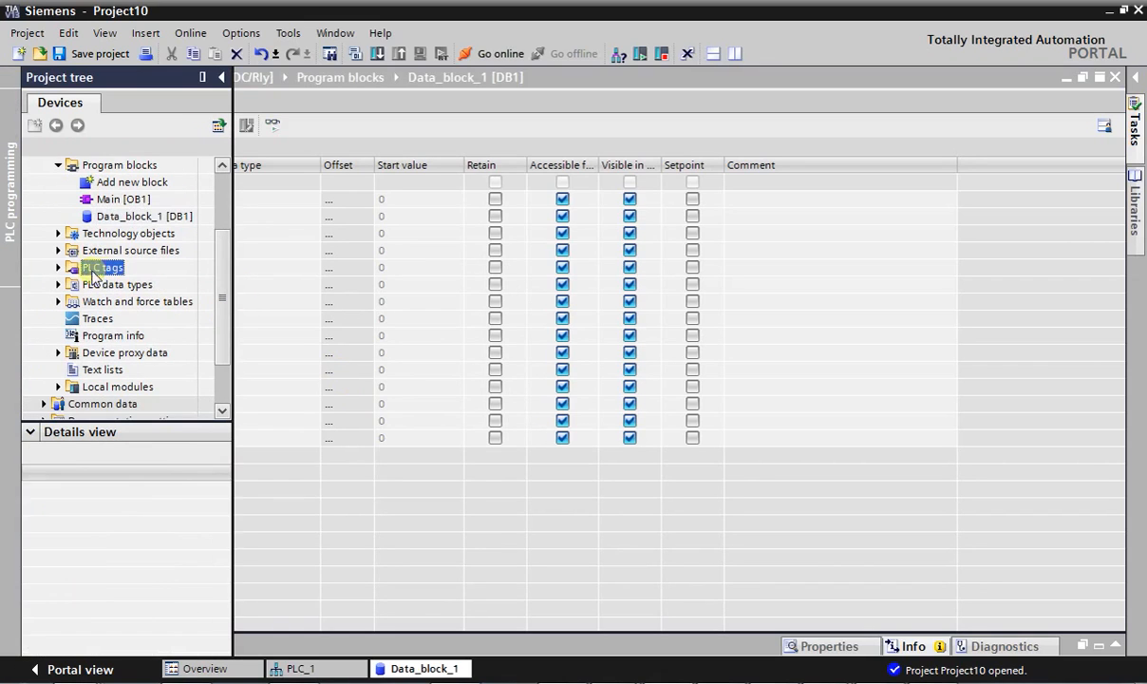
click(59, 269)
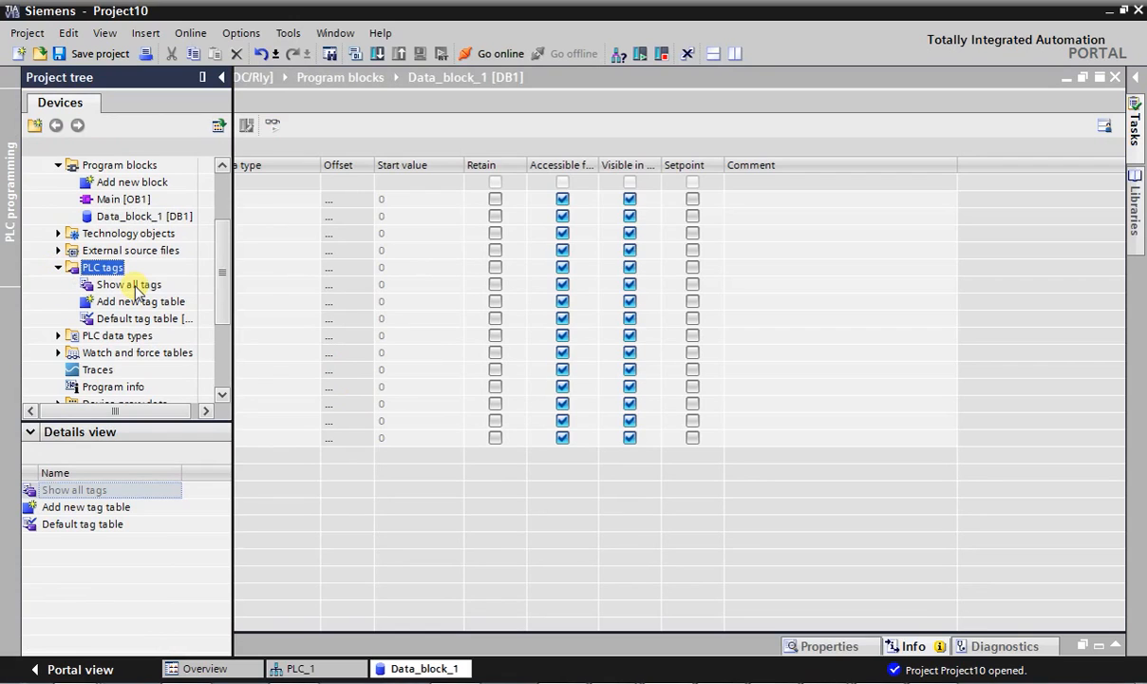
double_click(135, 286)
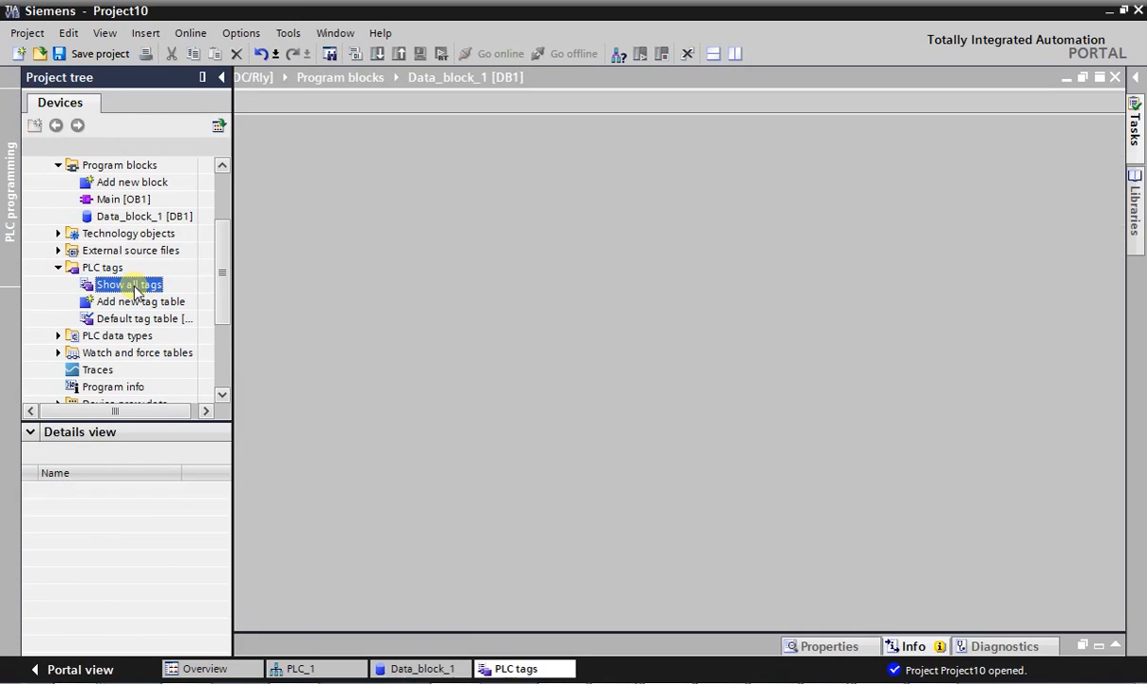
click(167, 188)
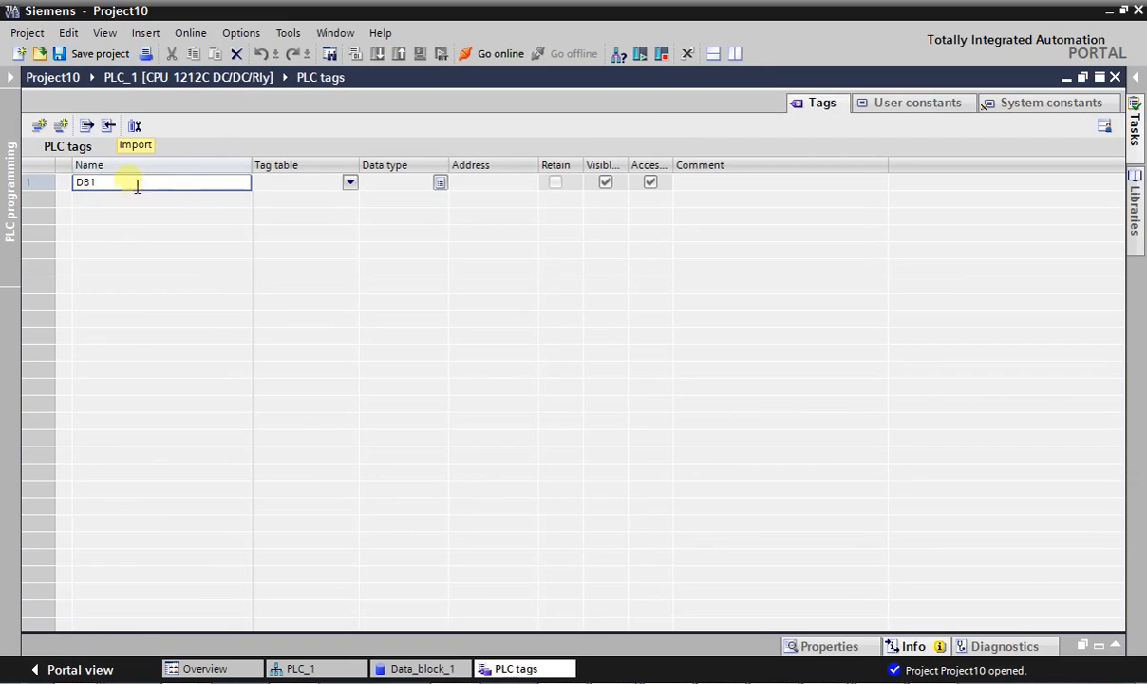
key(Return)
Step: Set the DB1 tag's data type to Int and its address to %IW22
click(395, 188)
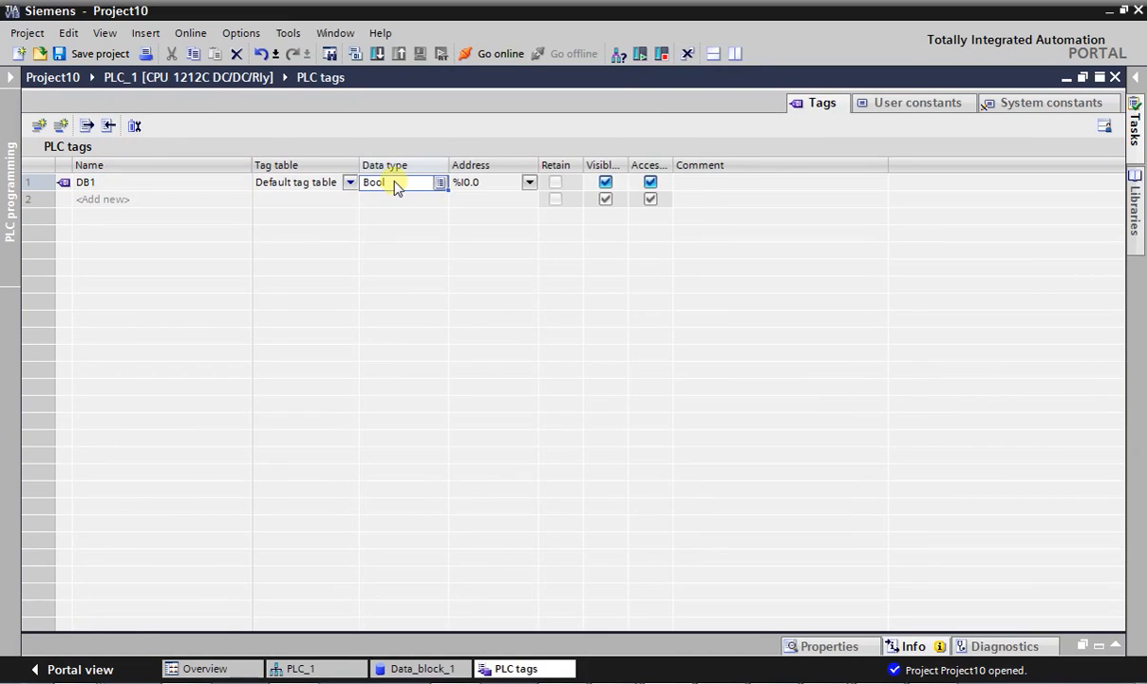
double_click(397, 184)
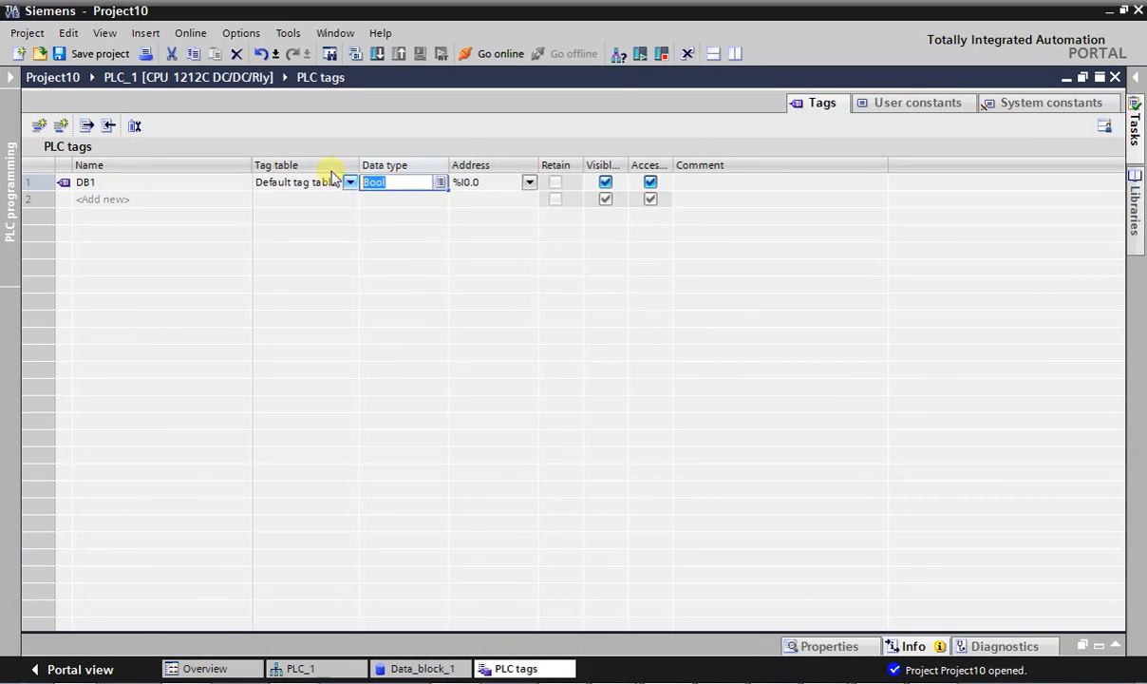
text(Int)
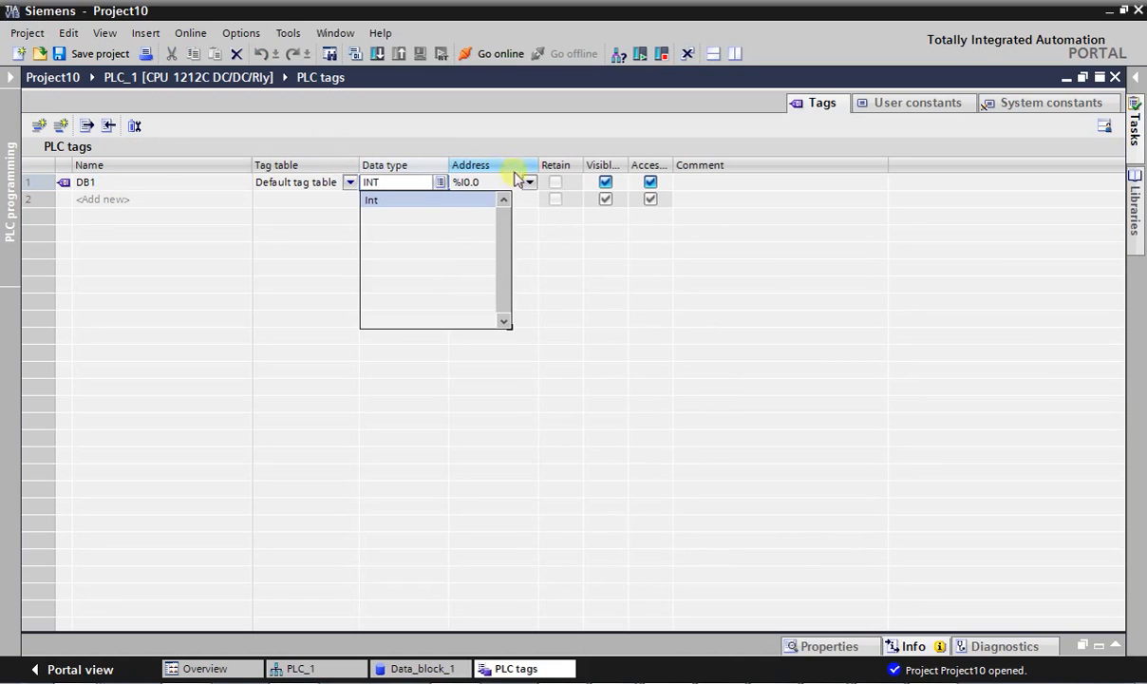
click(510, 186)
click(529, 183)
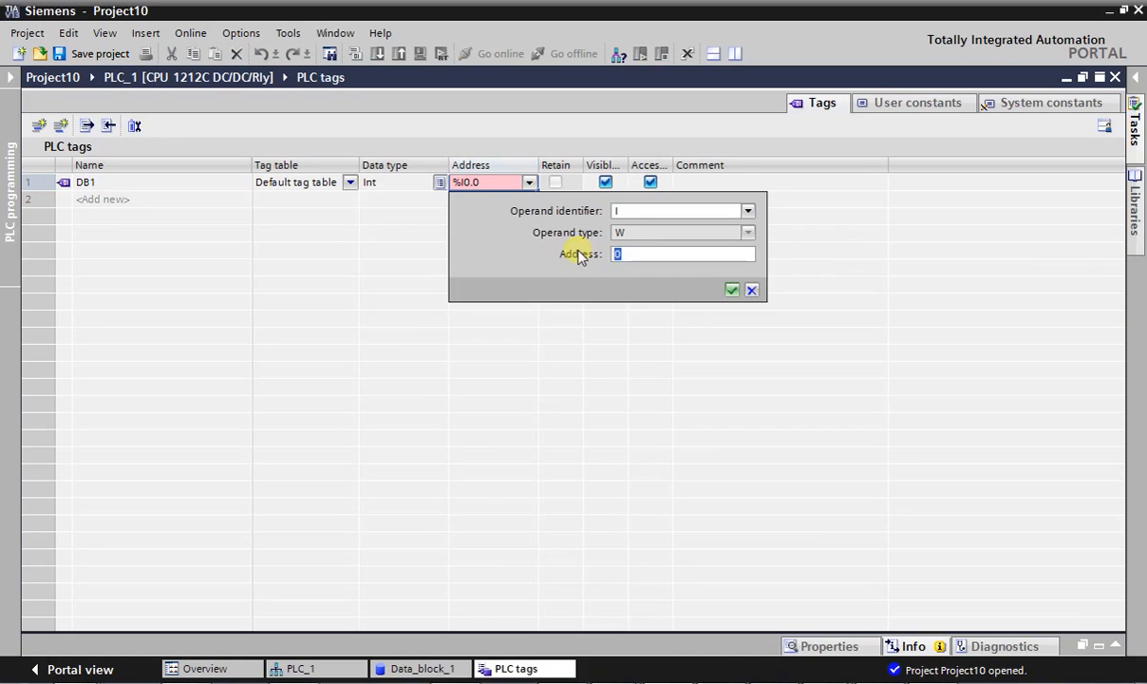
click(732, 290)
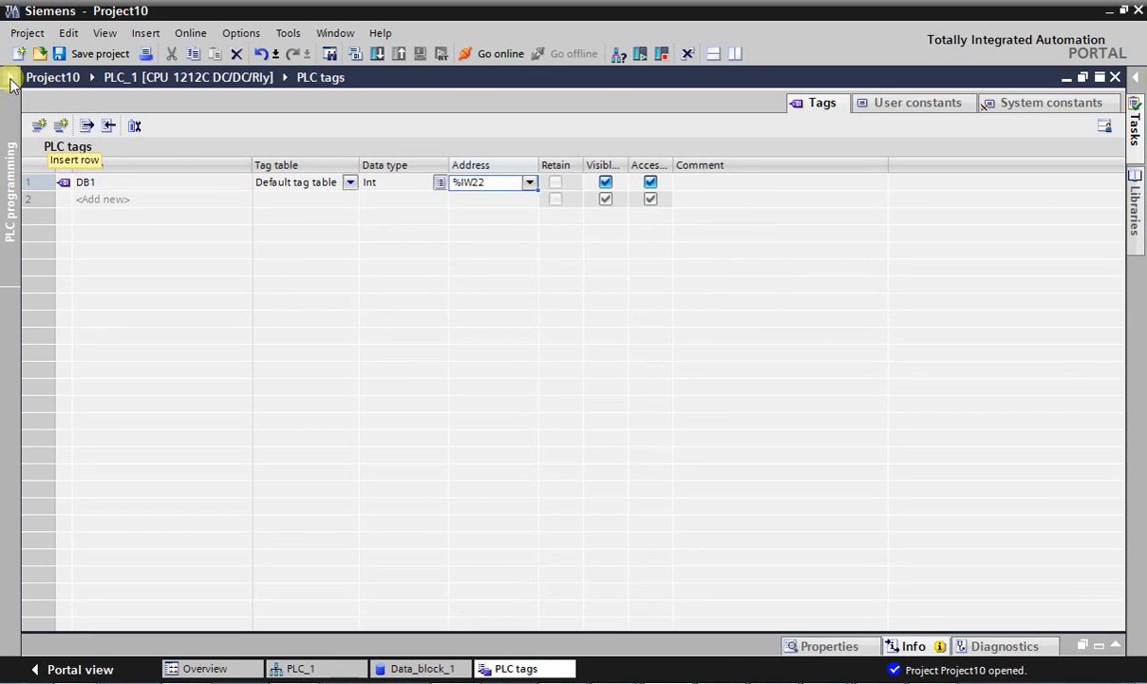
click(9, 77)
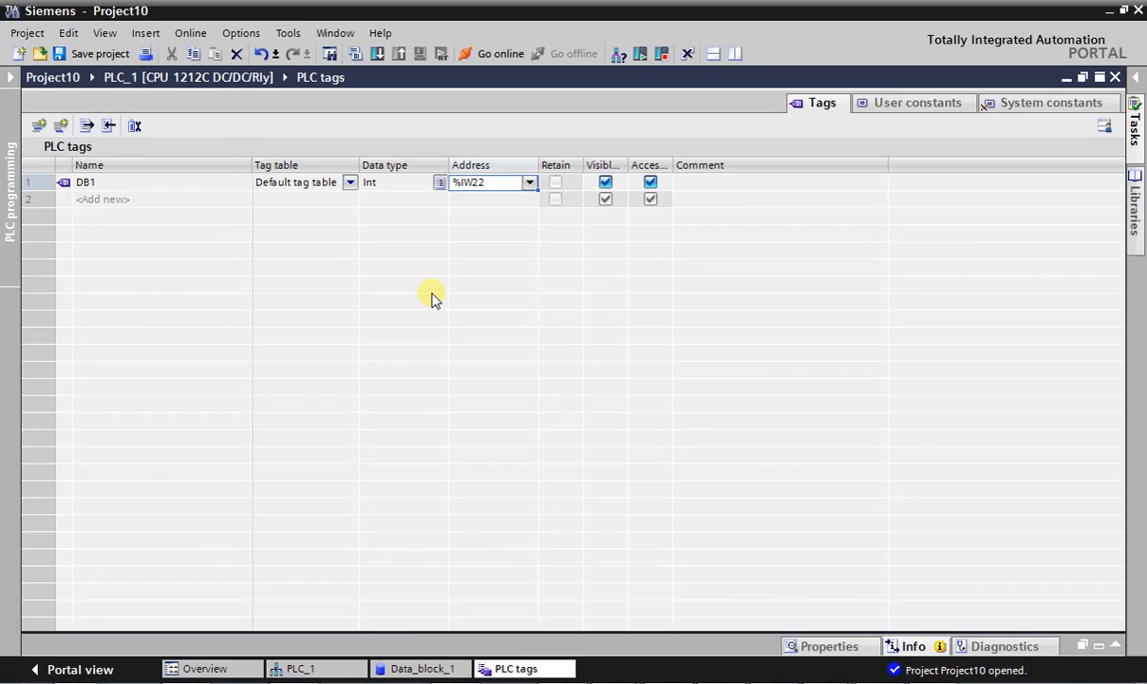
click(296, 181)
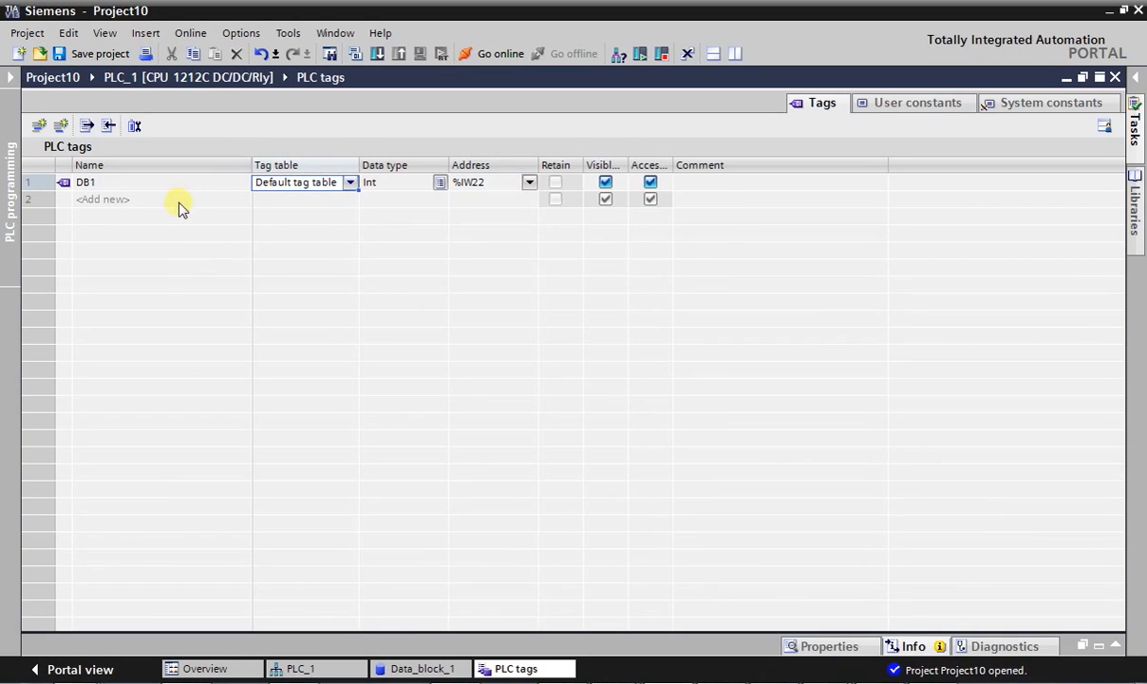
click(7, 77)
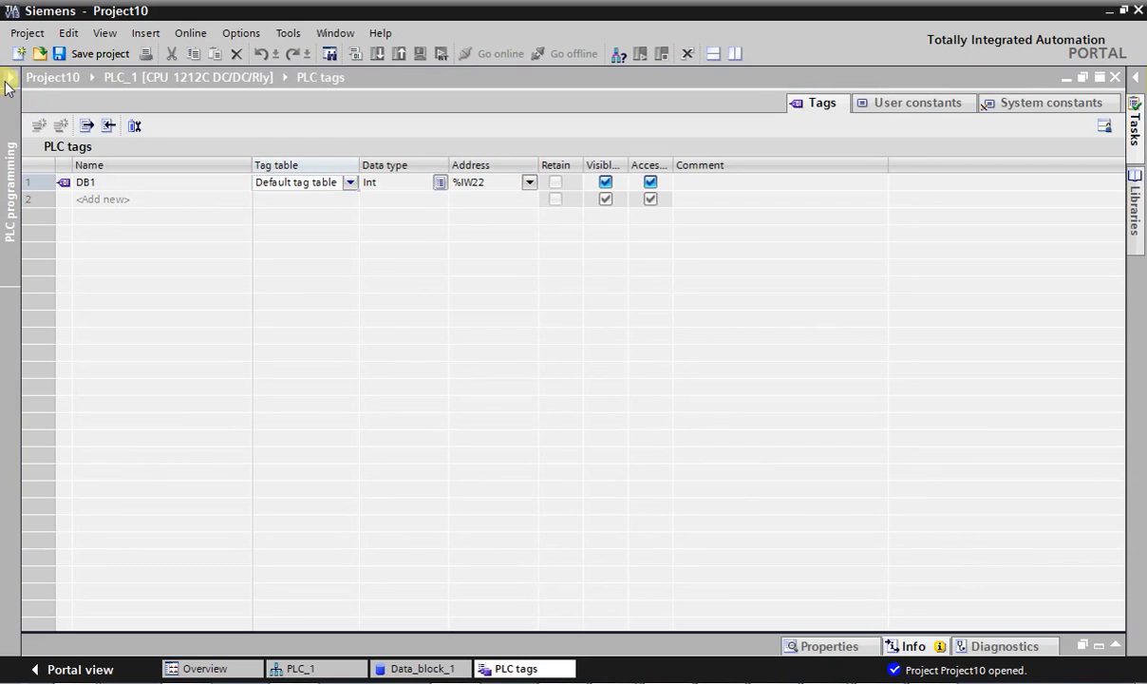
click(8, 79)
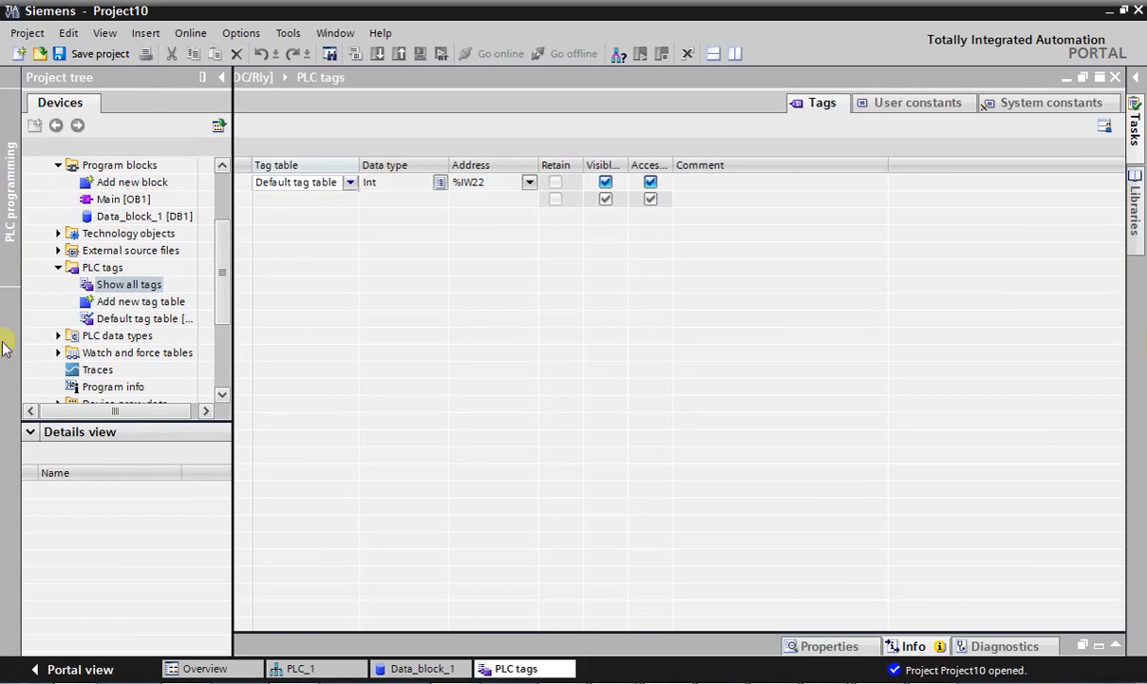
Step: Show the PLC_1 CPU in the device view and open its properties in an enlarged pane
click(306, 668)
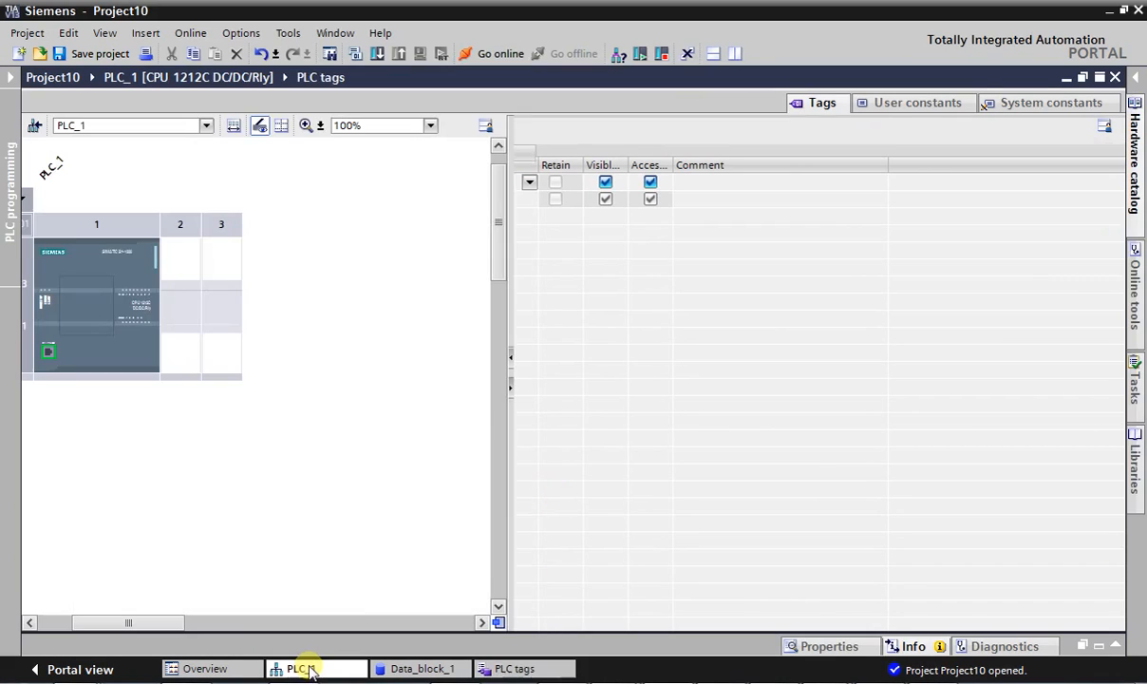
click(133, 262)
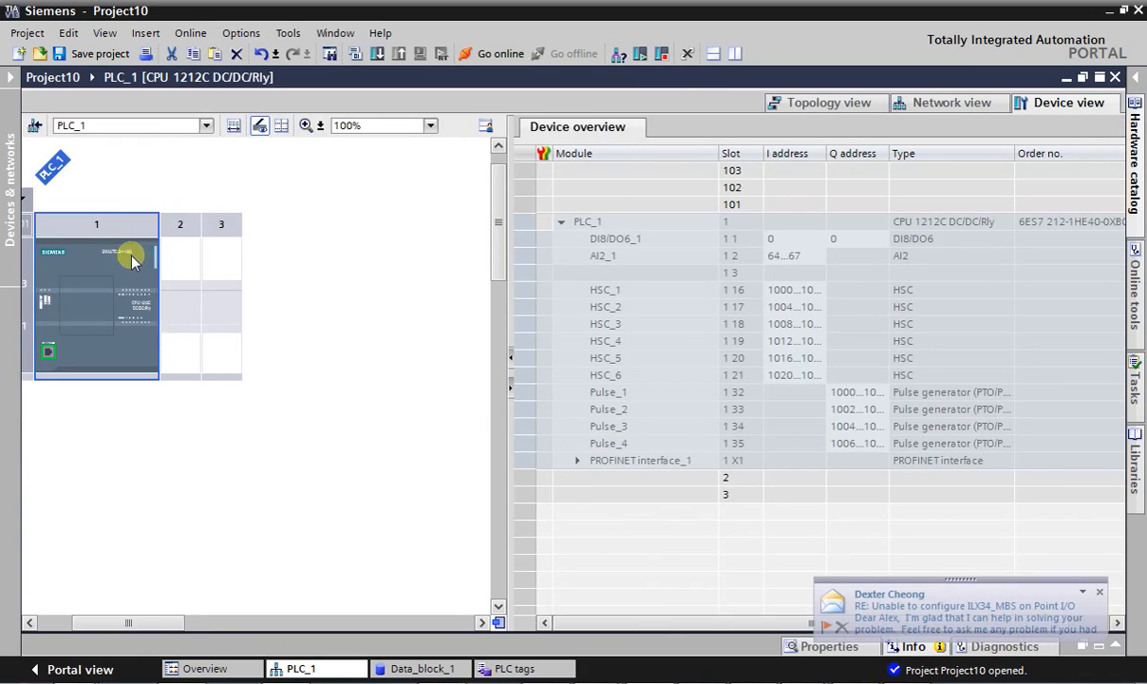
double_click(121, 254)
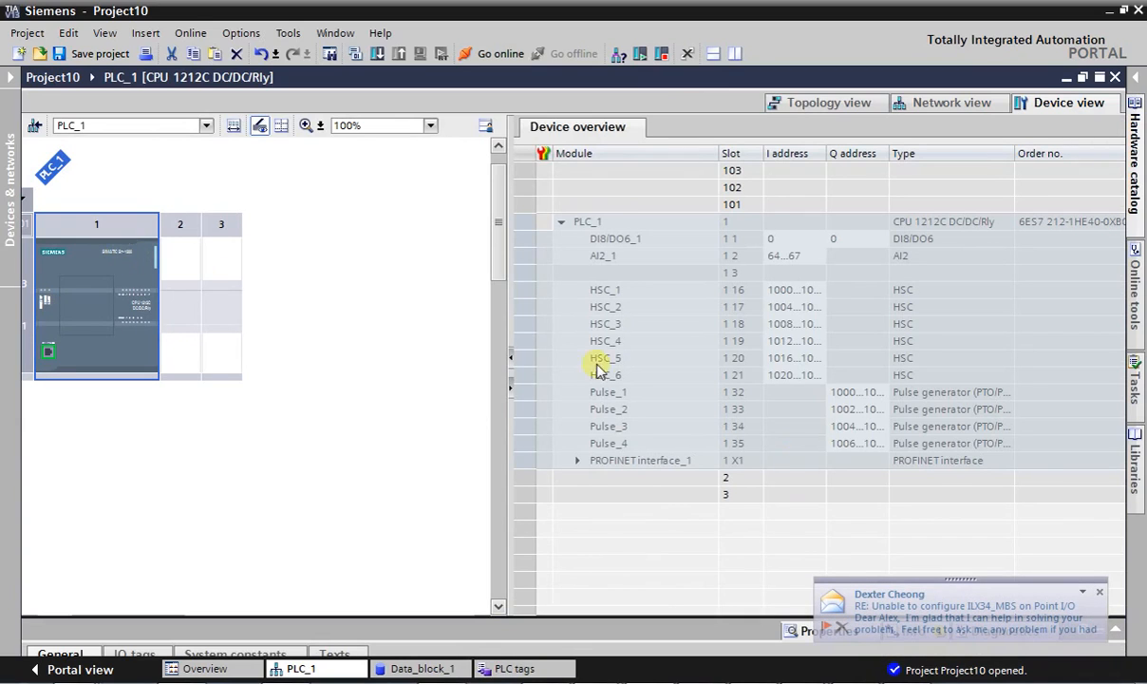
click(752, 627)
drag(765, 631, 802, 362)
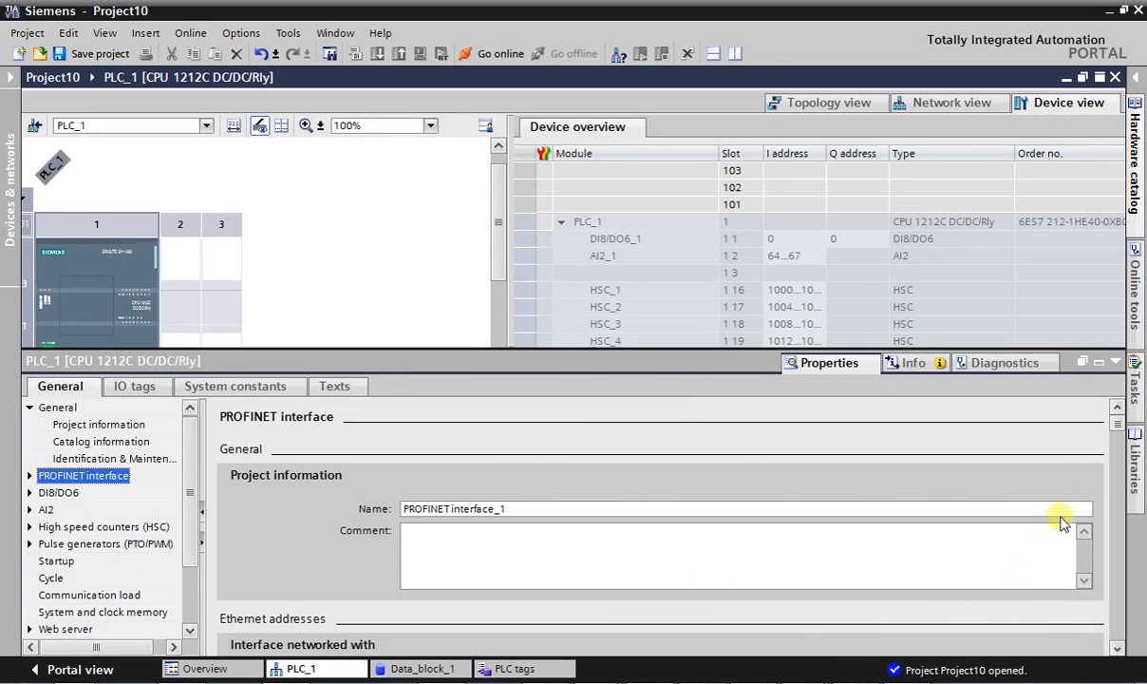
Step: Add a new subnet for the CPU's PROFINET interface
click(779, 510)
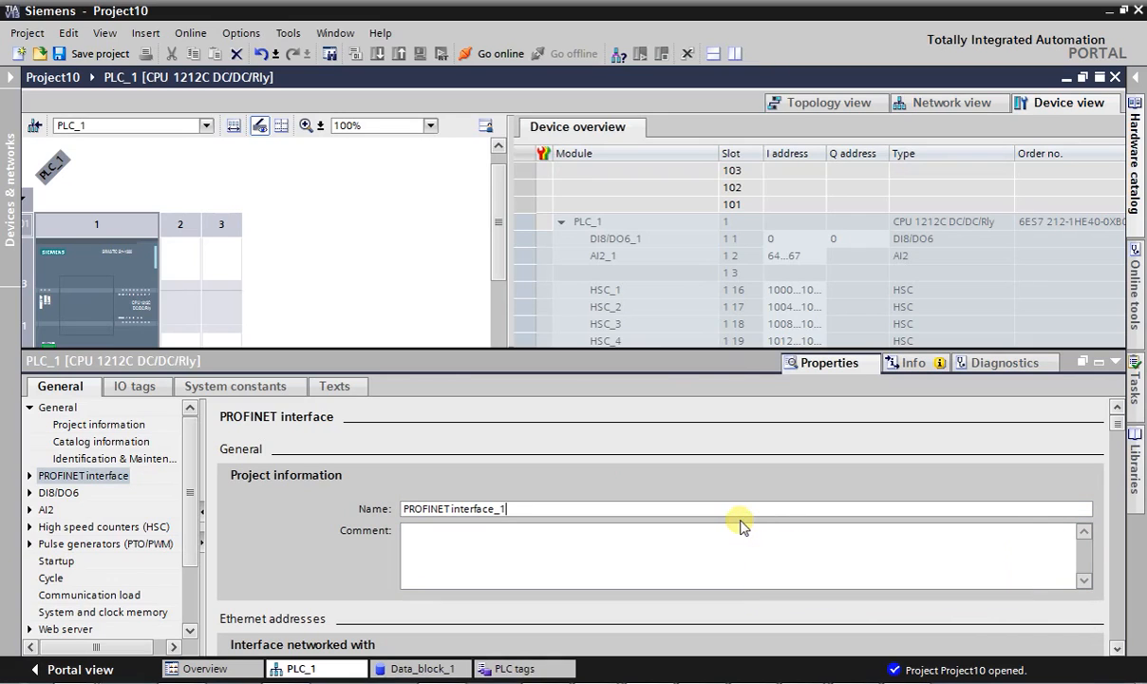
scroll(742, 526, down, 4)
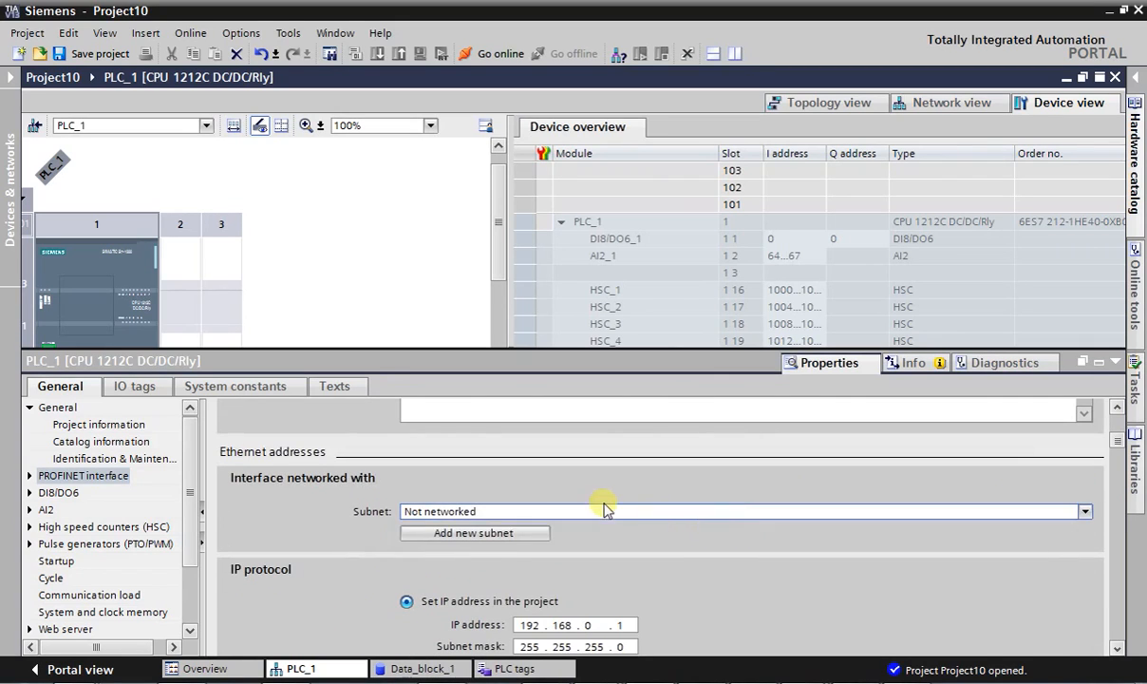
click(593, 511)
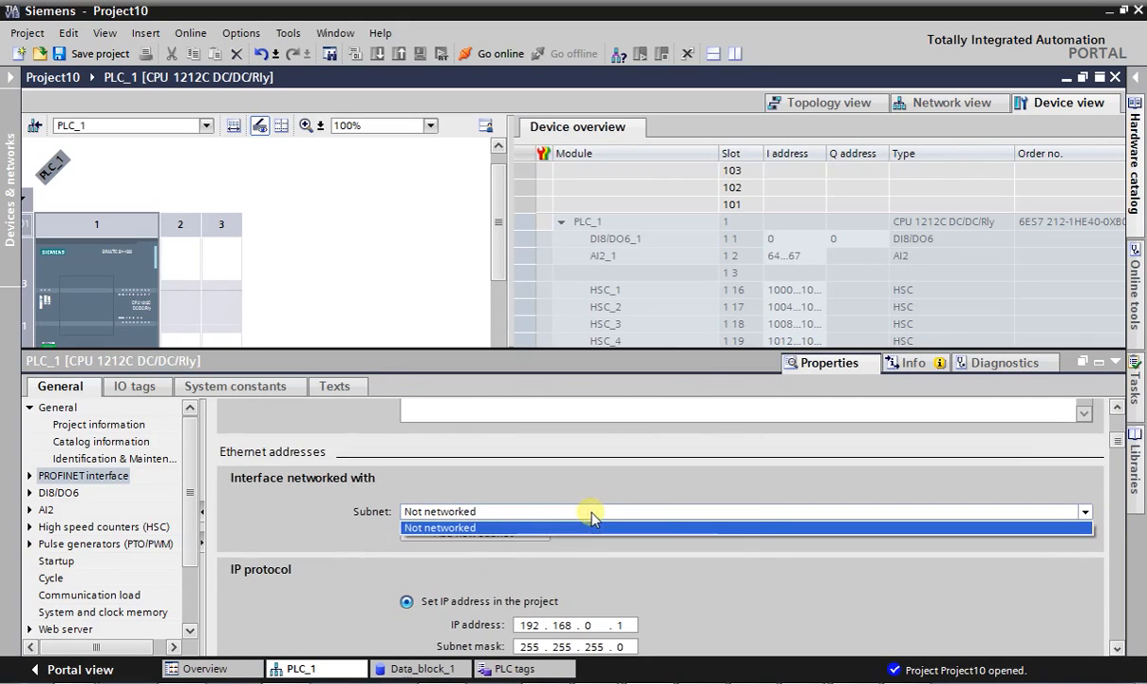
click(474, 546)
click(480, 536)
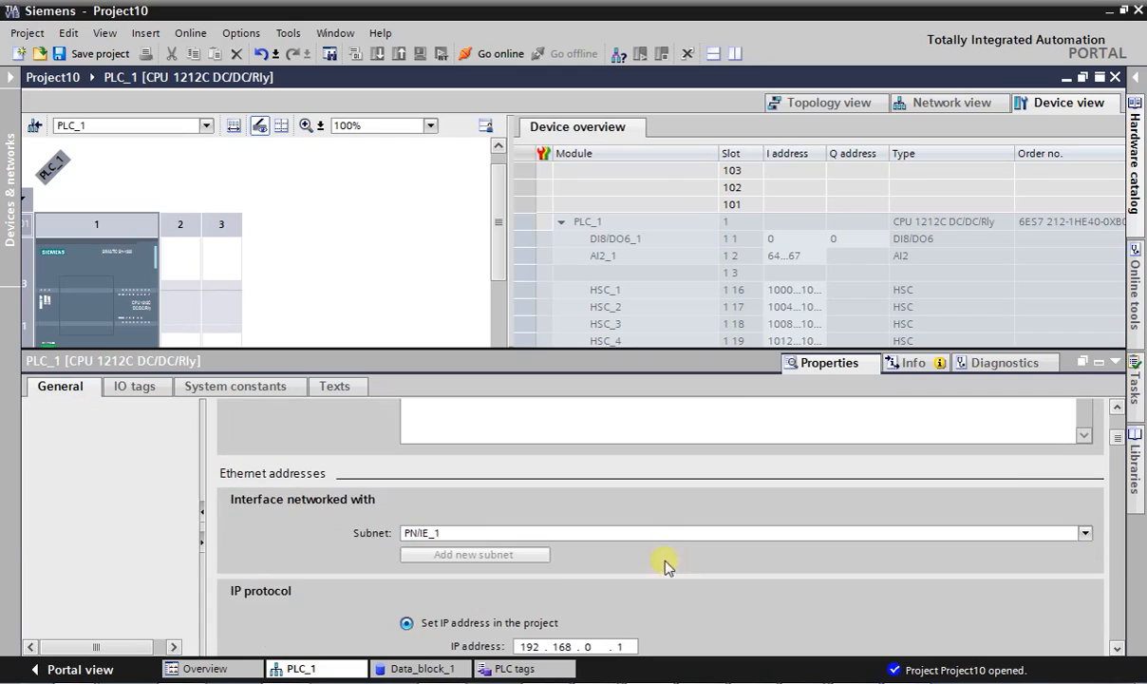
Step: Set the PROFINET interface's IP address to 10.194.64.36
scroll(635, 546, down, 2)
click(537, 580)
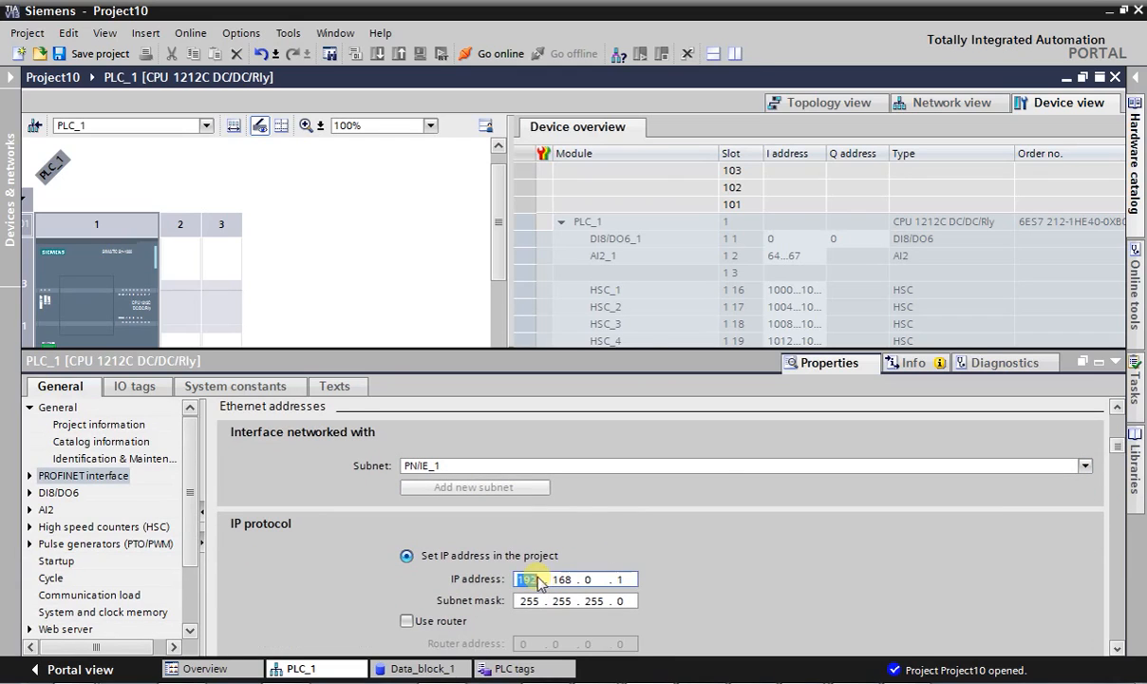
text(10 . 194 . )
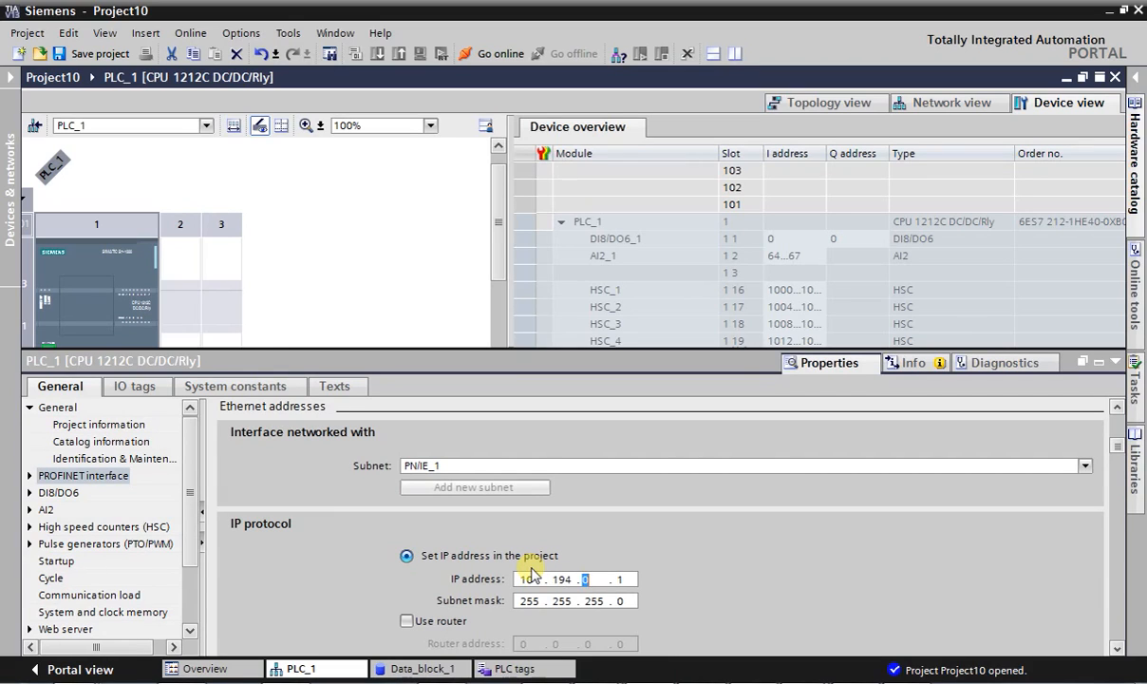
text(64 .)
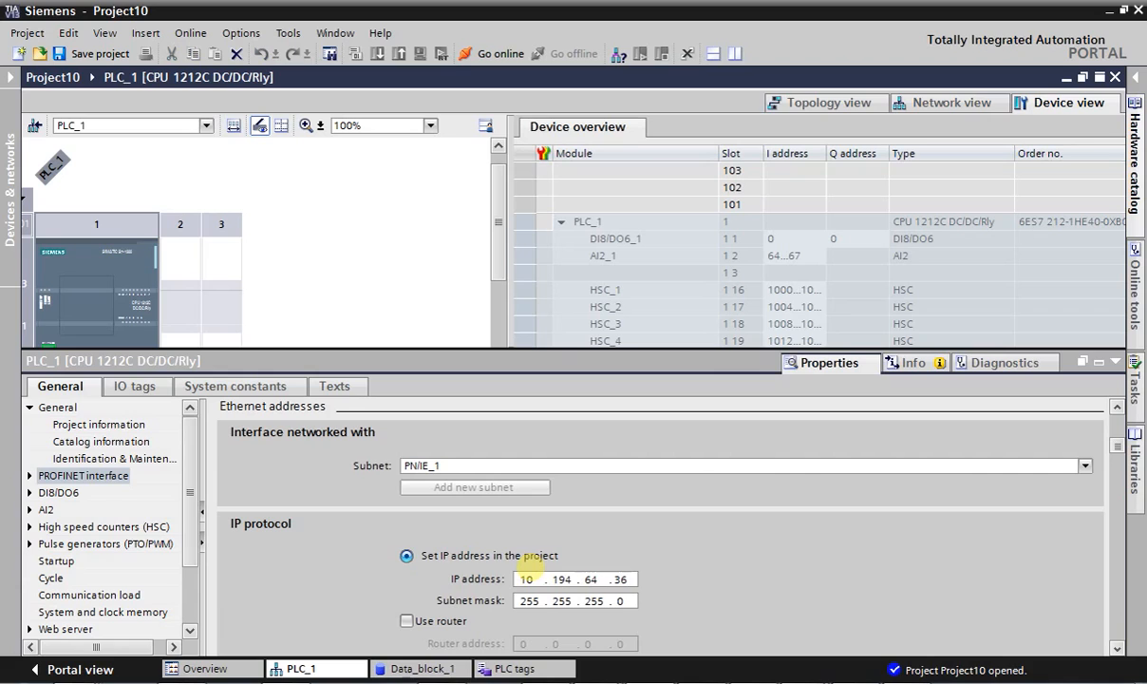
Step: Enable the use of a router for the PROFINET interface and set the router address to 10.194.64.1
scroll(475, 532, down, 2)
click(406, 540)
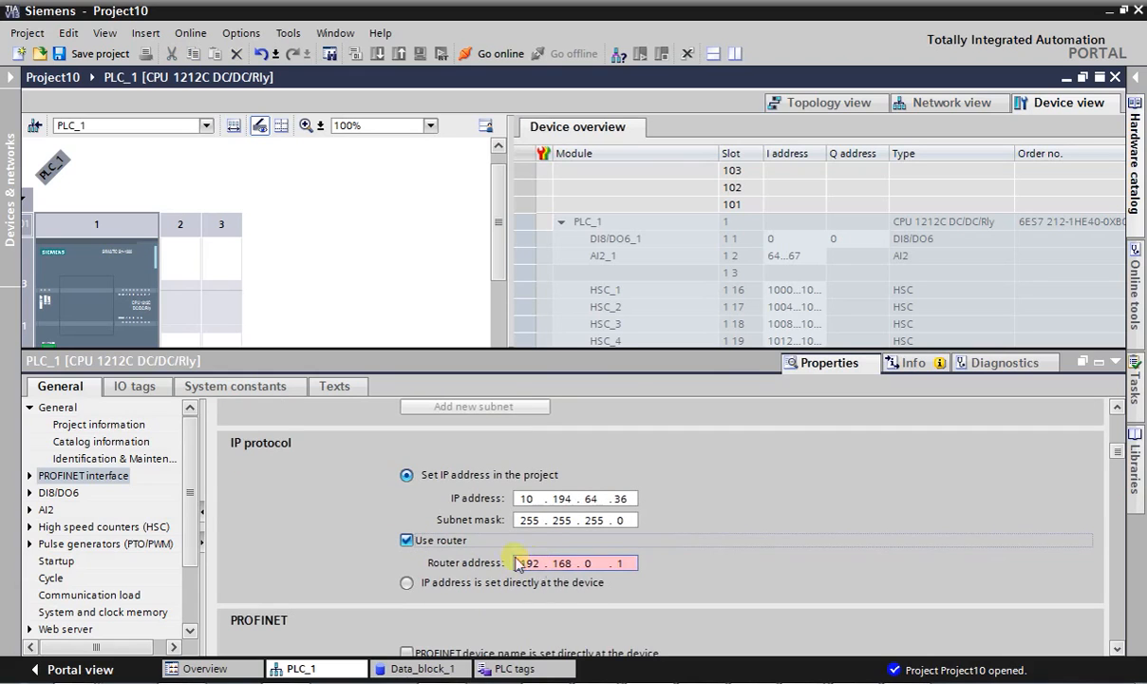
click(528, 563)
text(10 . 194 . 64)
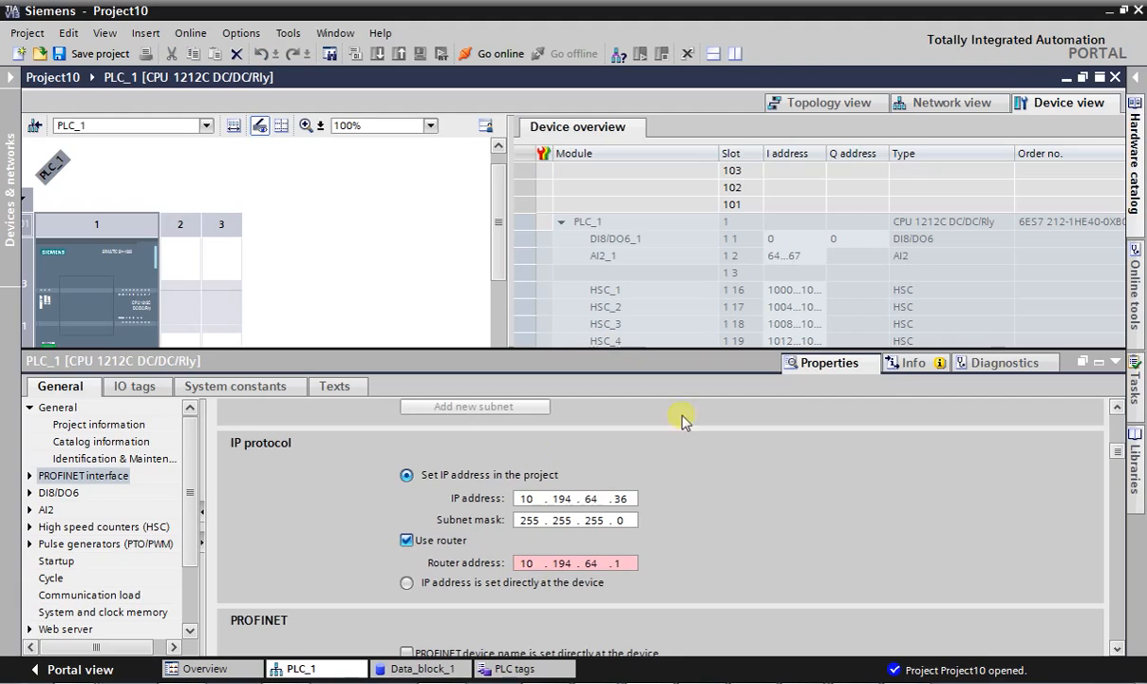
scroll(748, 565, down, 3)
click(618, 407)
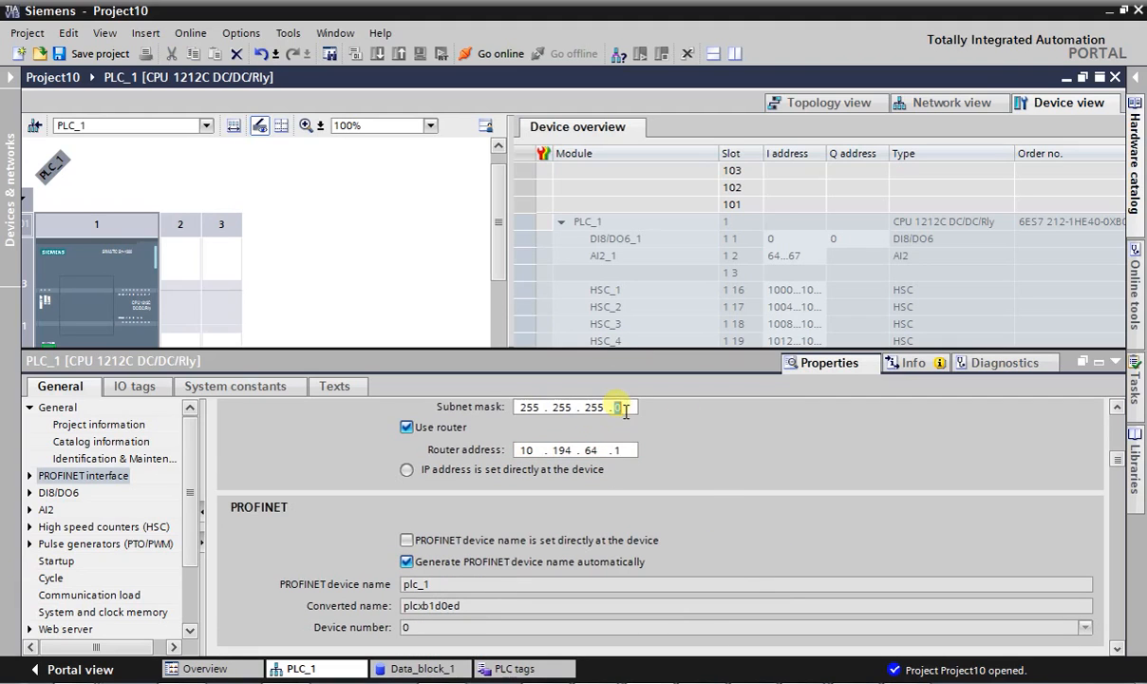
scroll(716, 480, down, 15)
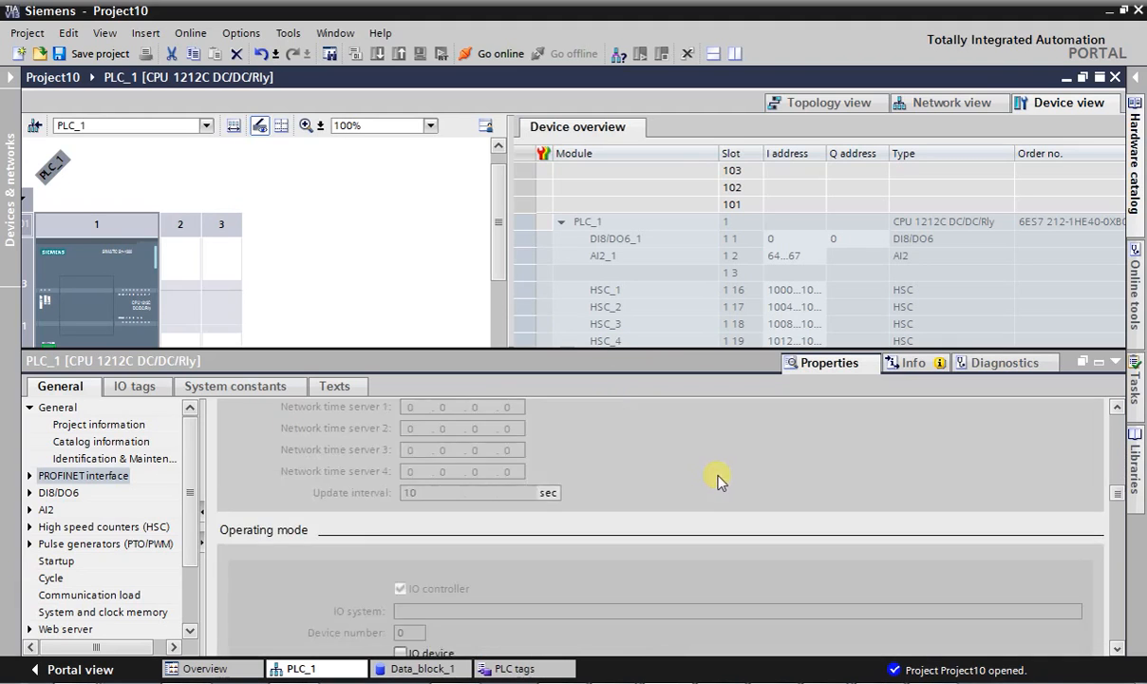
scroll(716, 473, up, 15)
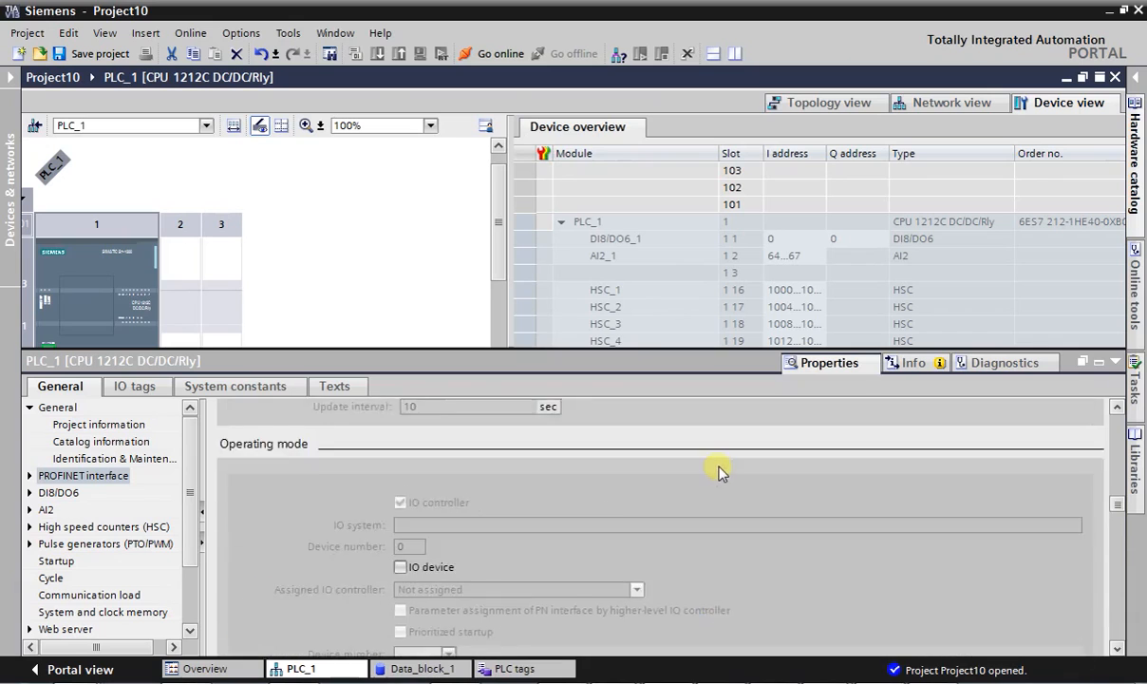
scroll(718, 470, up, 3)
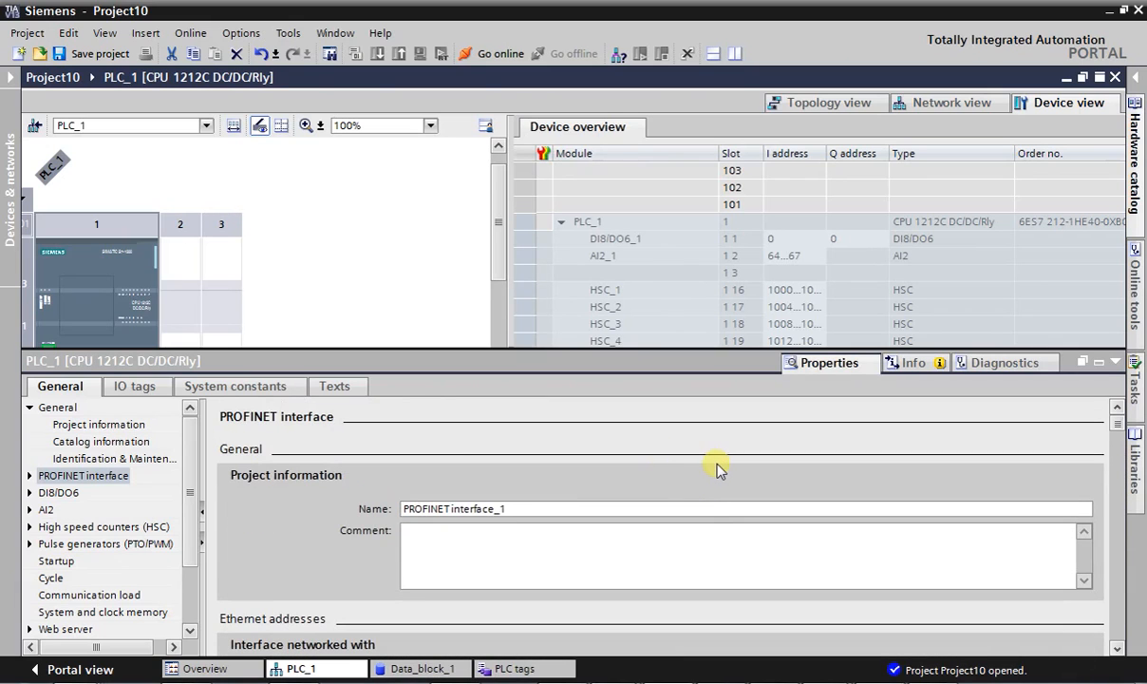
Step: Close the CPU properties, switch to the network view and start the download of PLC_1 to the device
click(313, 264)
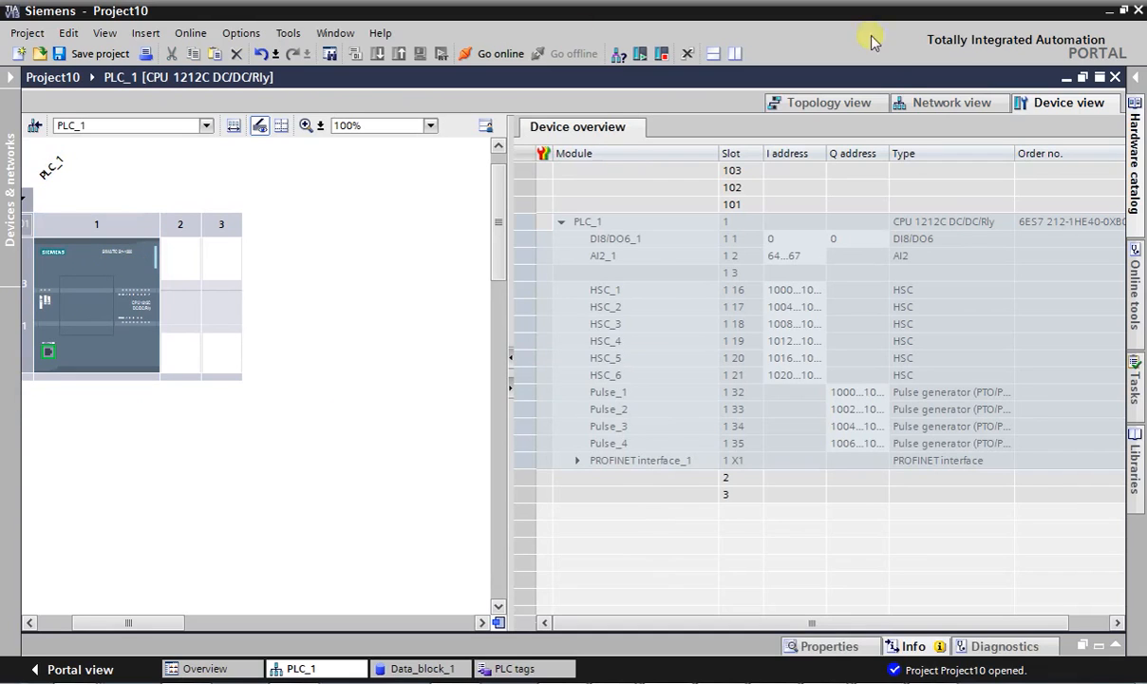
click(951, 104)
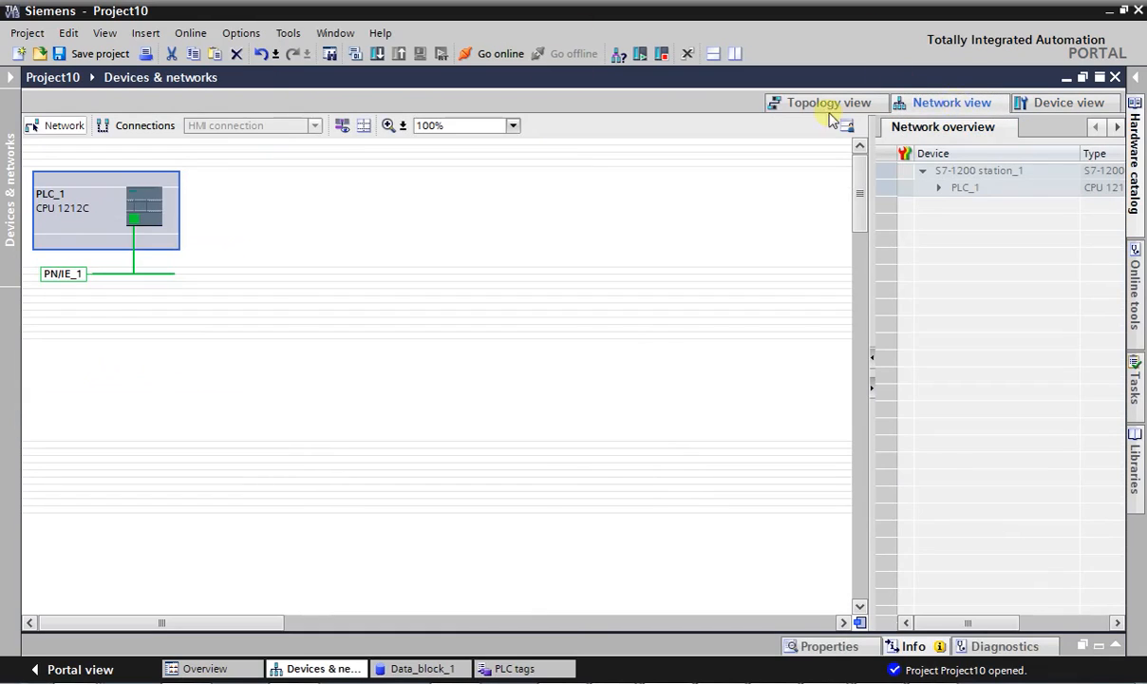
click(57, 276)
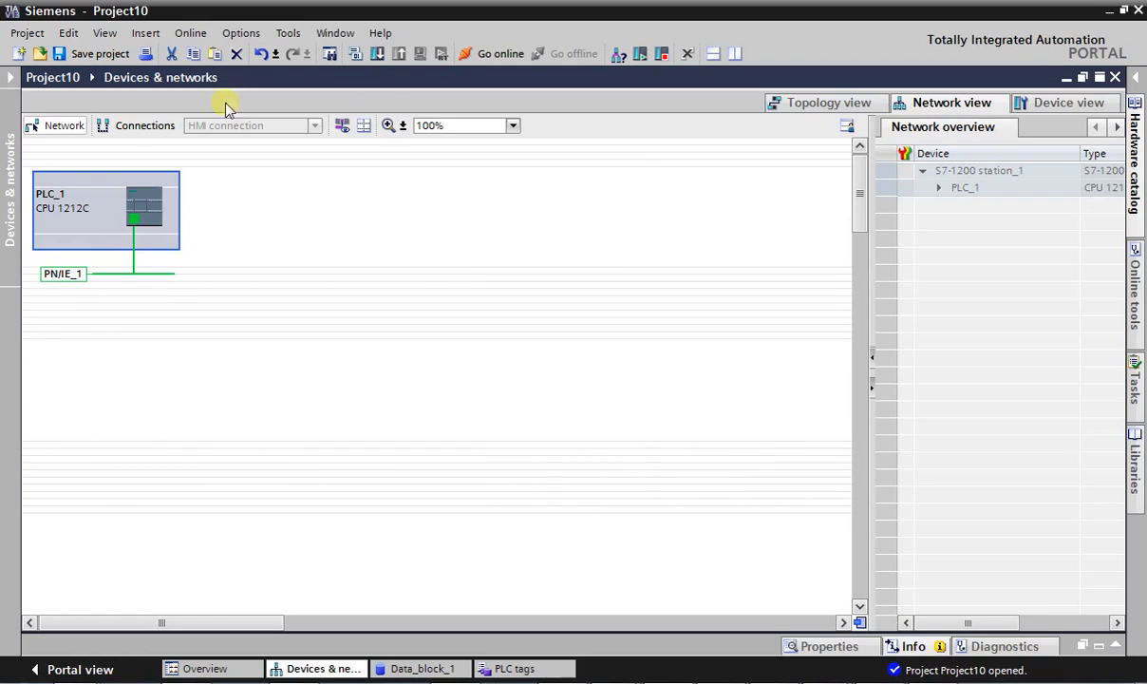
click(378, 56)
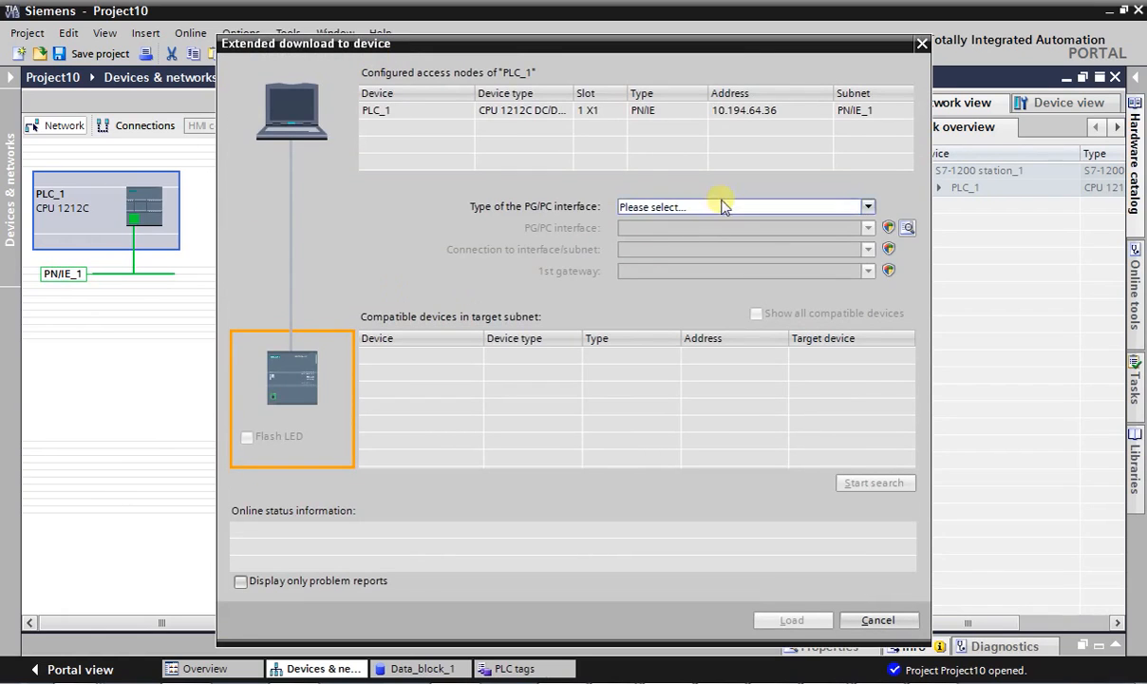
Step: Set the download connection to interface type PN/IE, the Intel(R) 82577LM Gigabit Network Connection adapter and subnet PN/IE_1
click(869, 207)
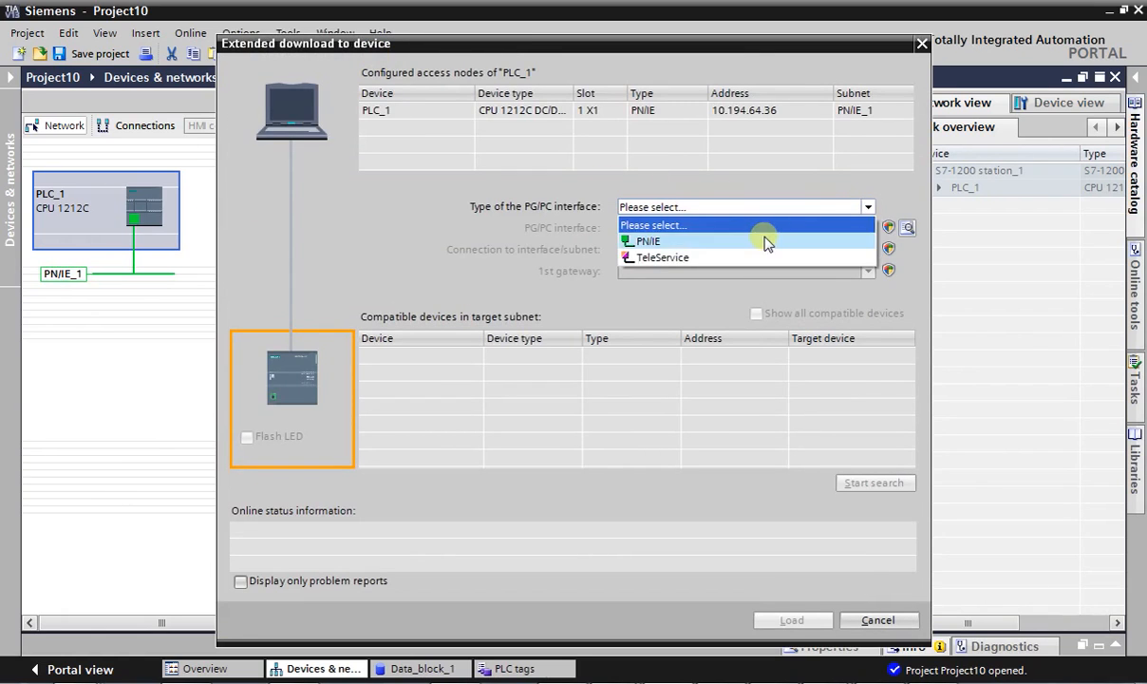
click(761, 236)
click(868, 229)
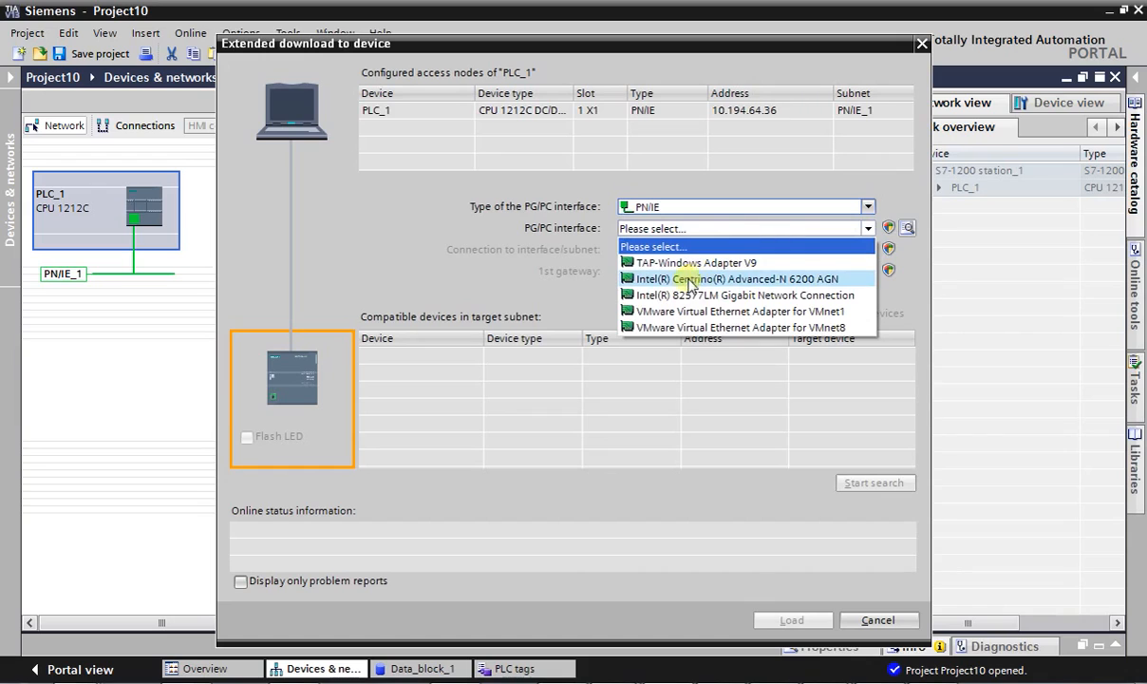
click(688, 295)
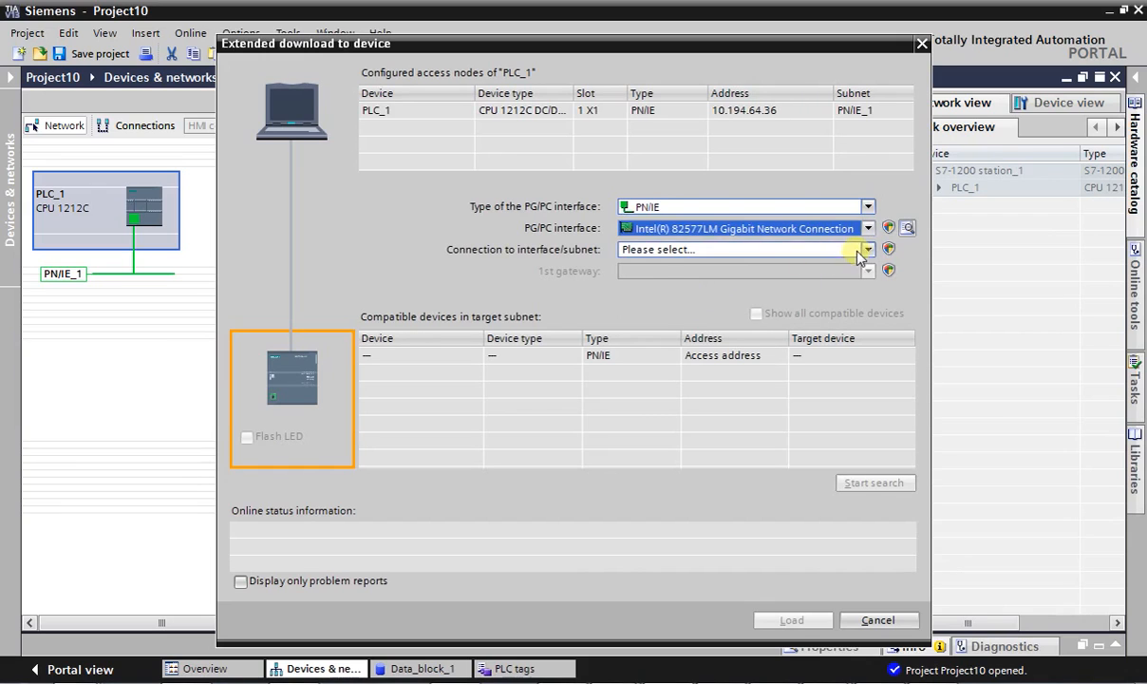
click(838, 253)
click(635, 291)
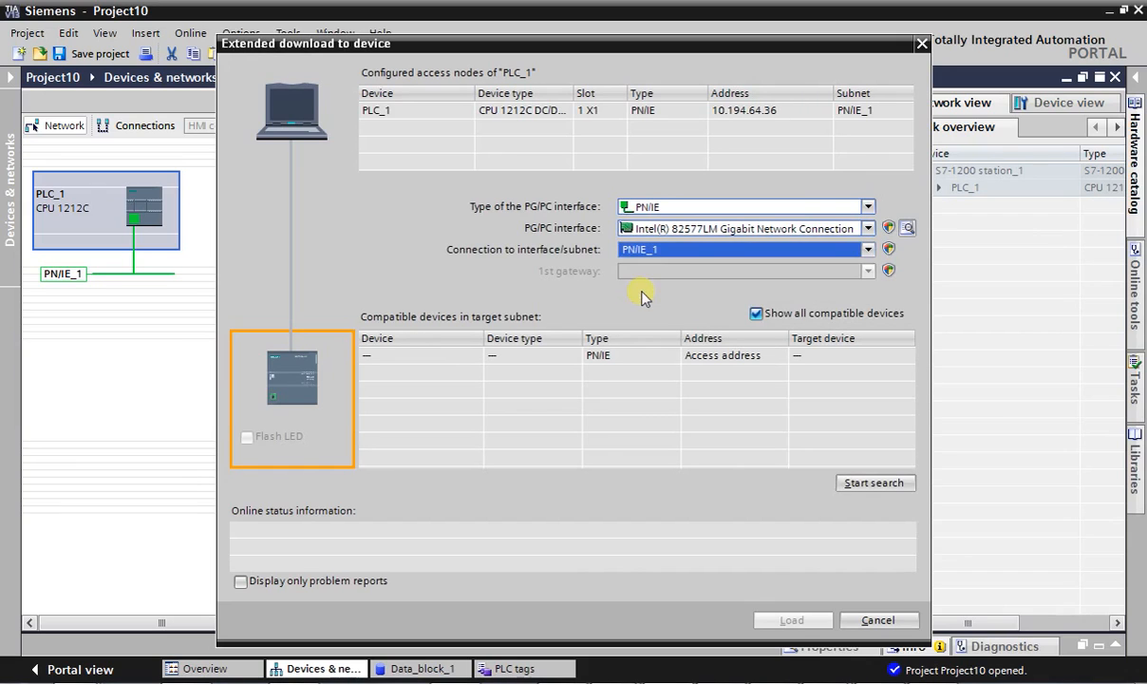
Step: Disable showing all compatible devices, load to PLC_1 at 10.194.64.36 and continue without synchronization
click(755, 314)
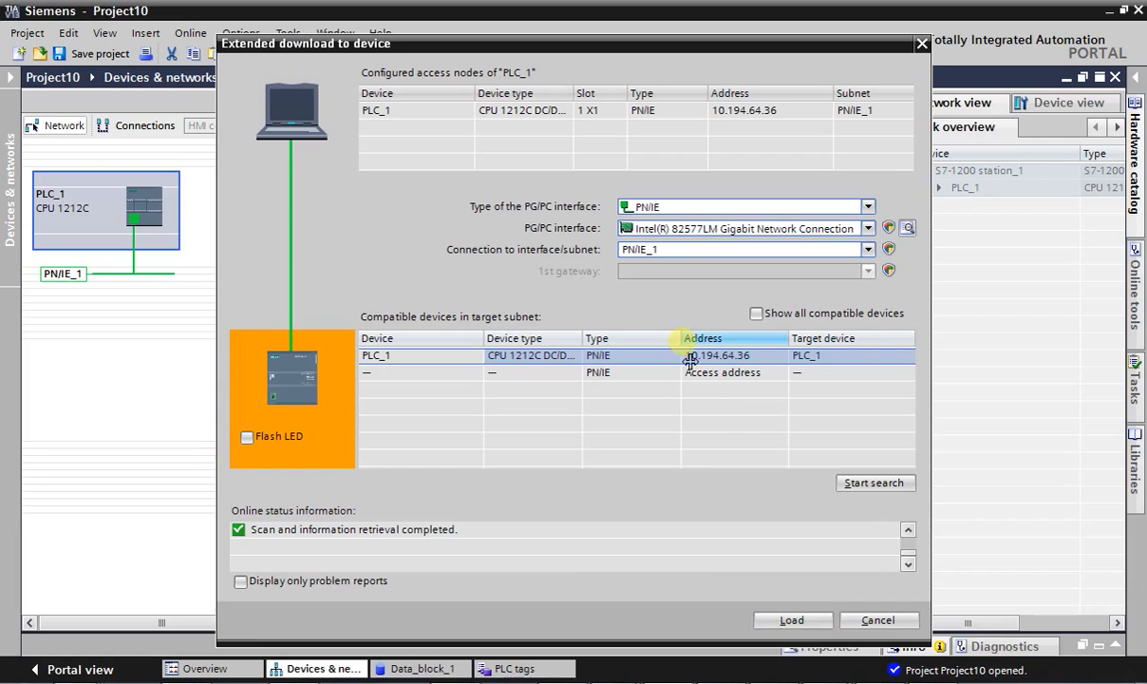
click(785, 620)
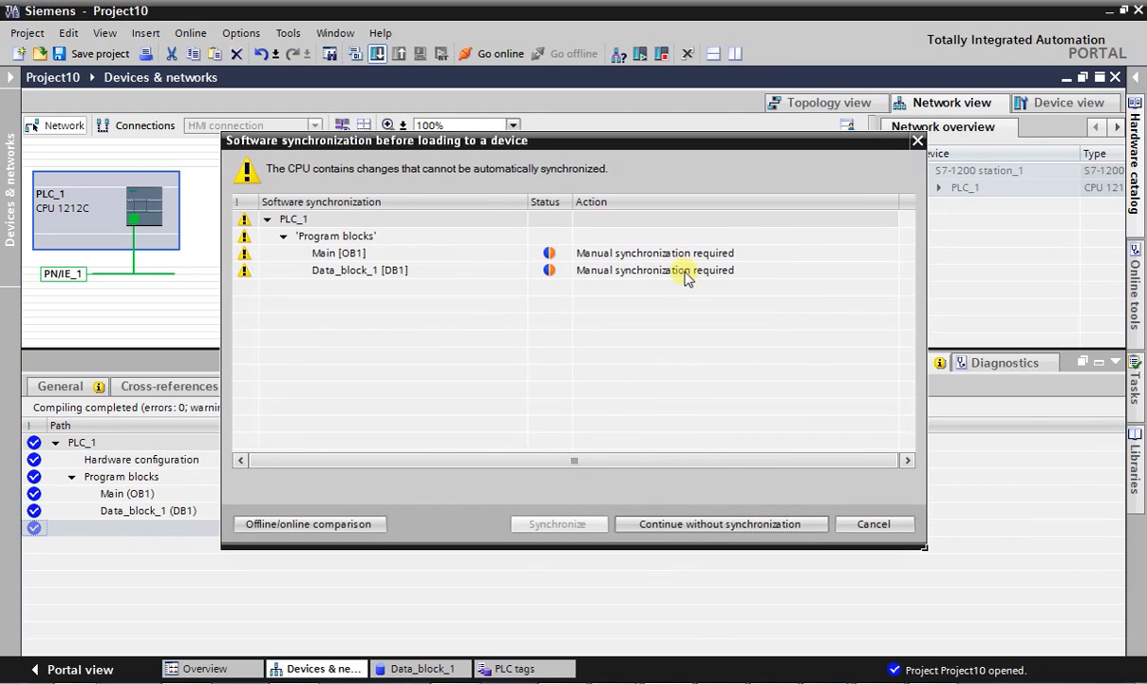
click(751, 524)
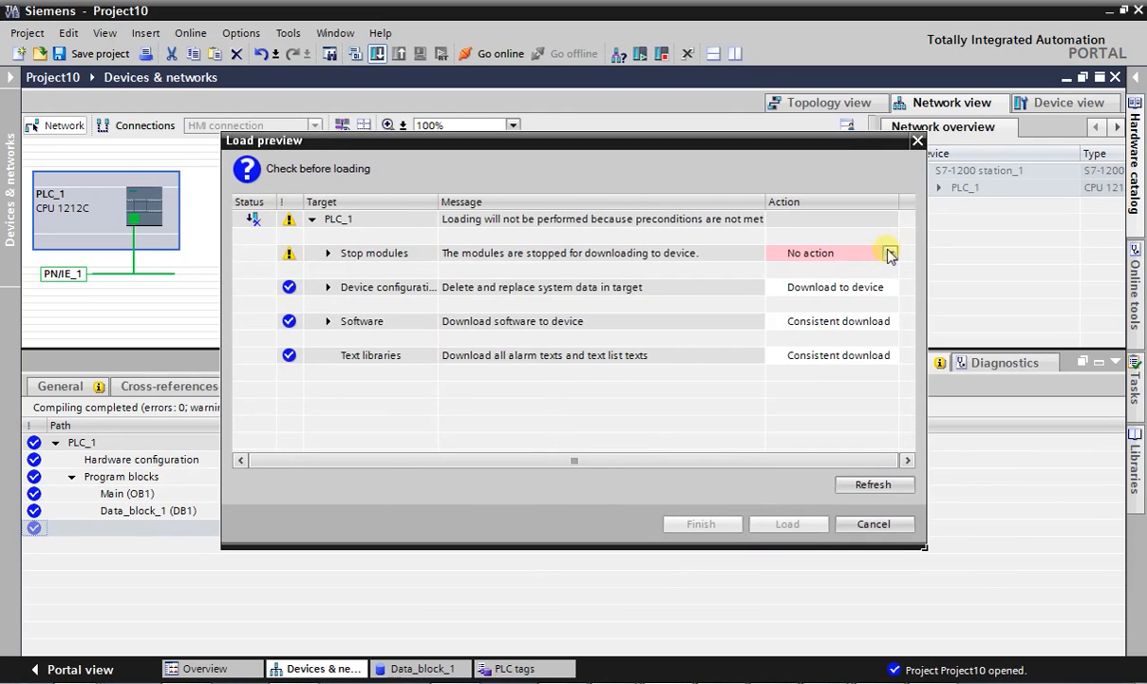
Step: Set the stop modules action to Stop all, load PLC_1, and finish the download with Start all enabled
click(890, 253)
click(793, 277)
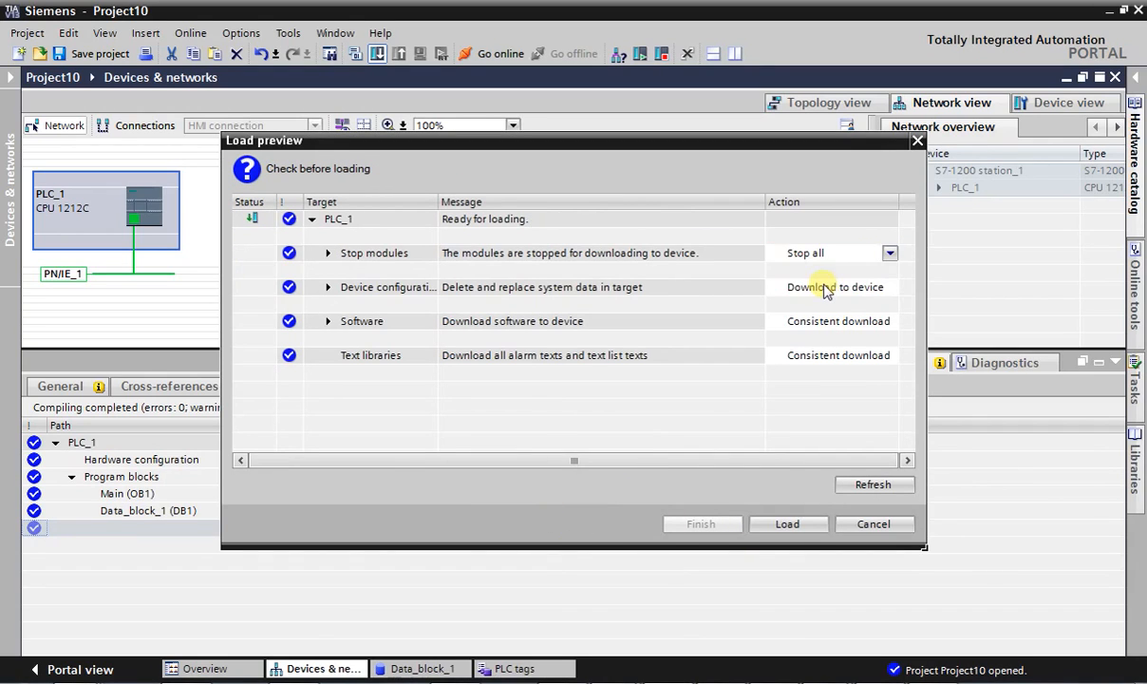
click(792, 526)
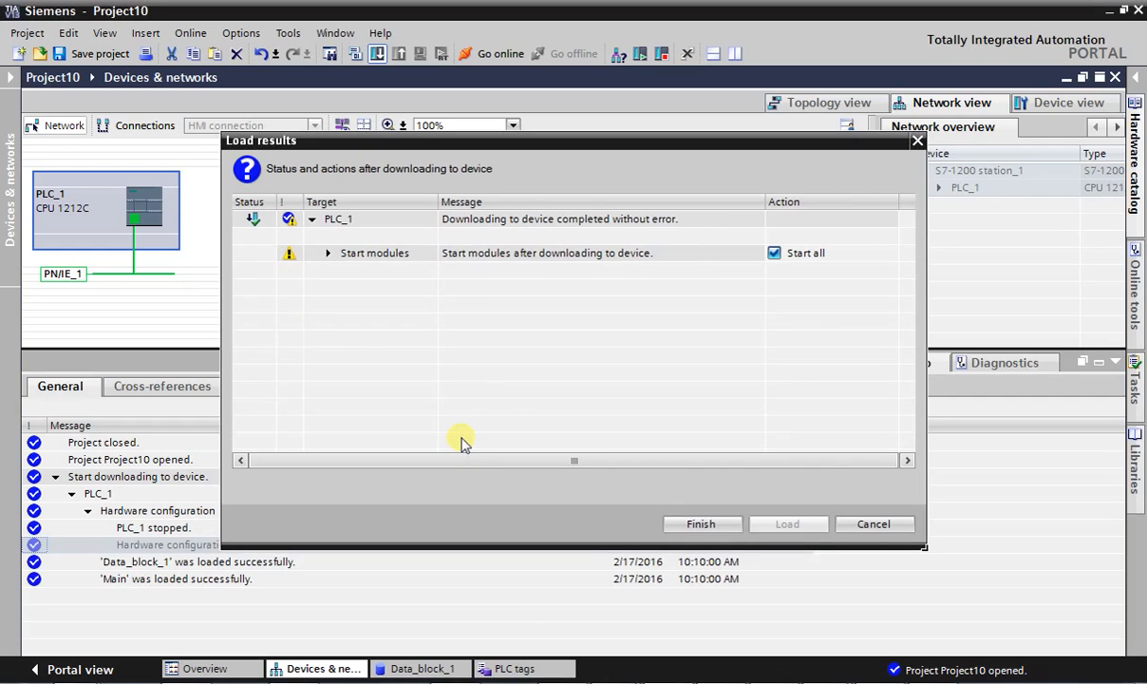
click(701, 523)
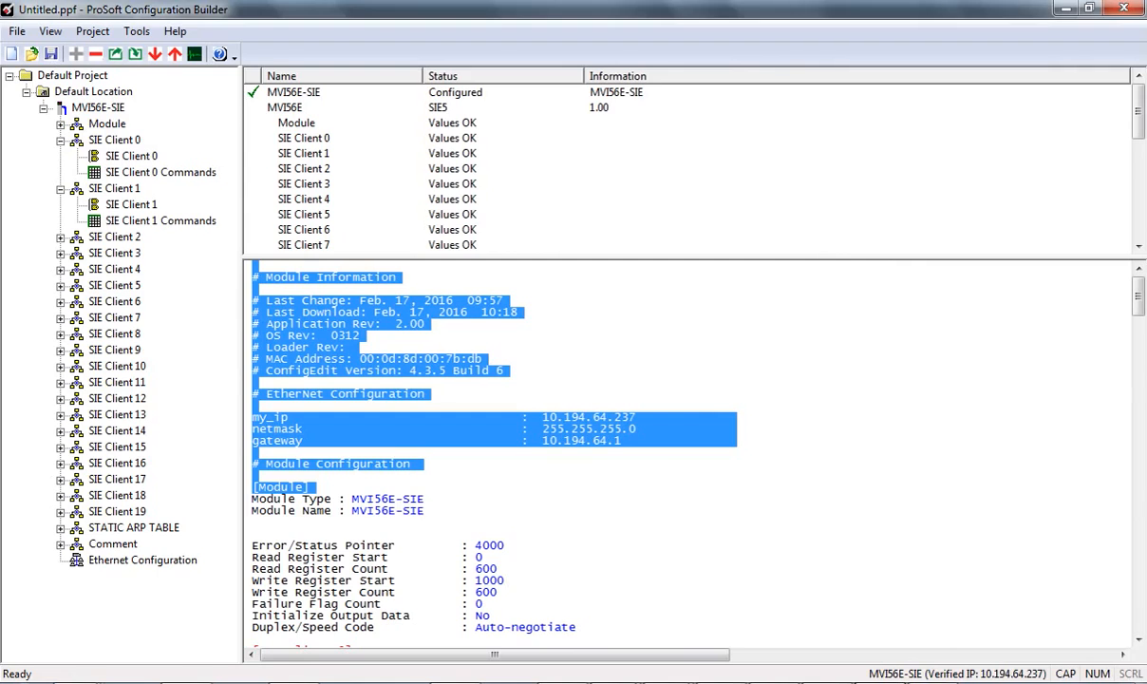
Step: Open the MVI56E-SIE module diagnostics and check the backplane status and the status and command status of SIE Client 1
click(910, 451)
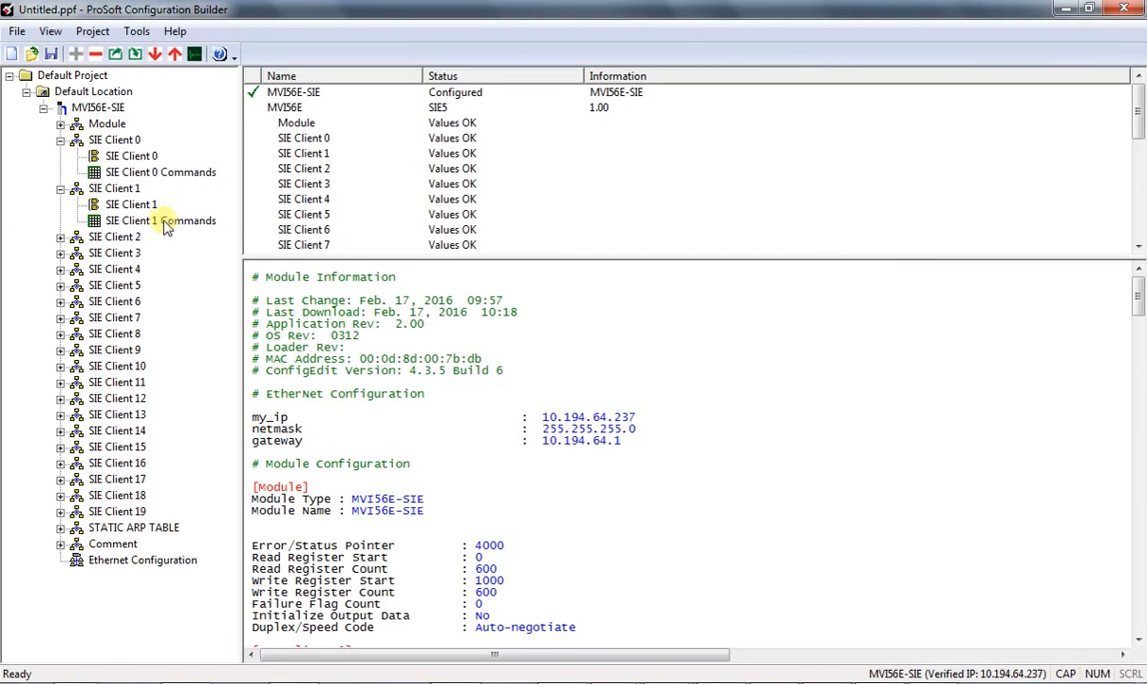
click(99, 107)
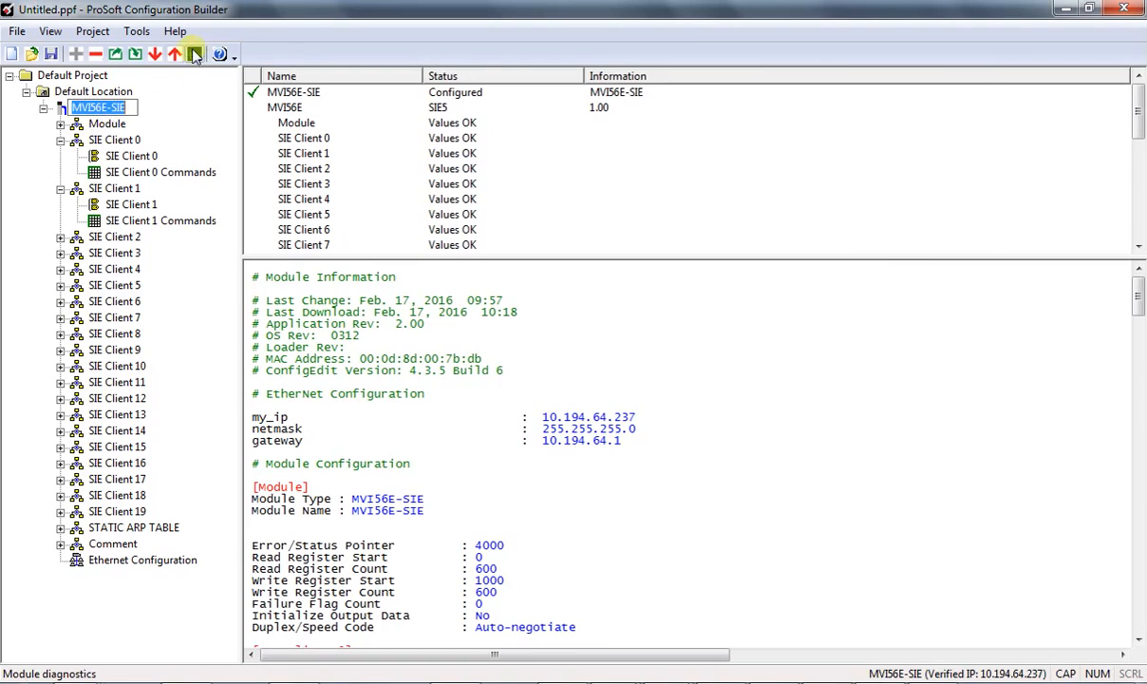
click(196, 55)
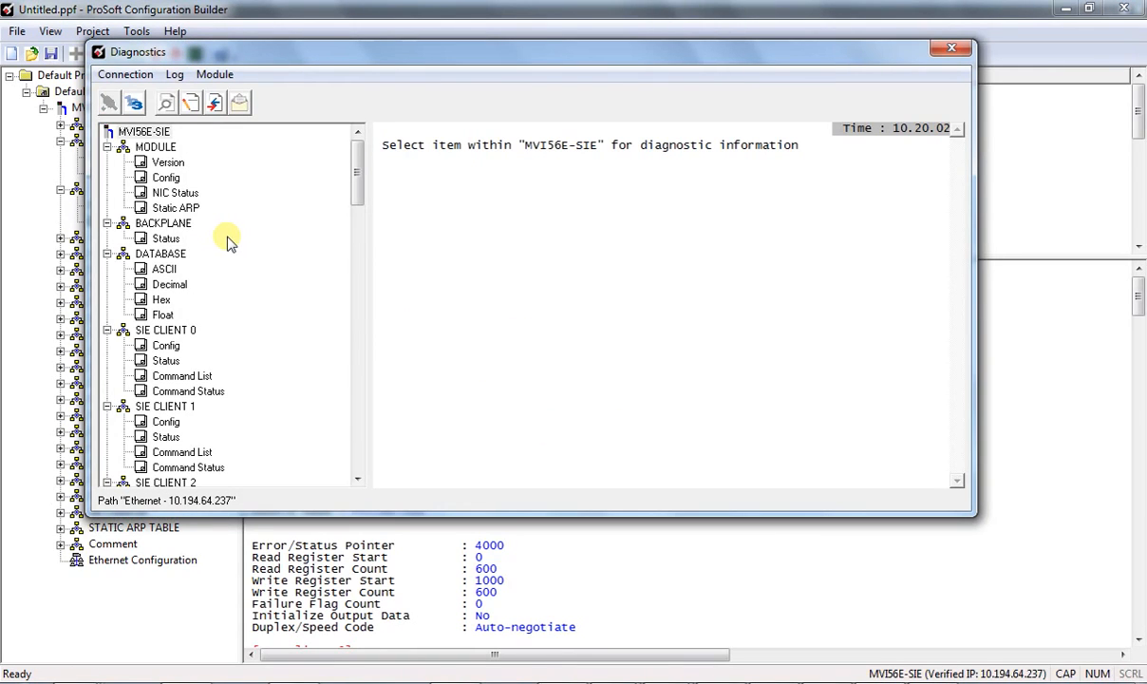
click(165, 240)
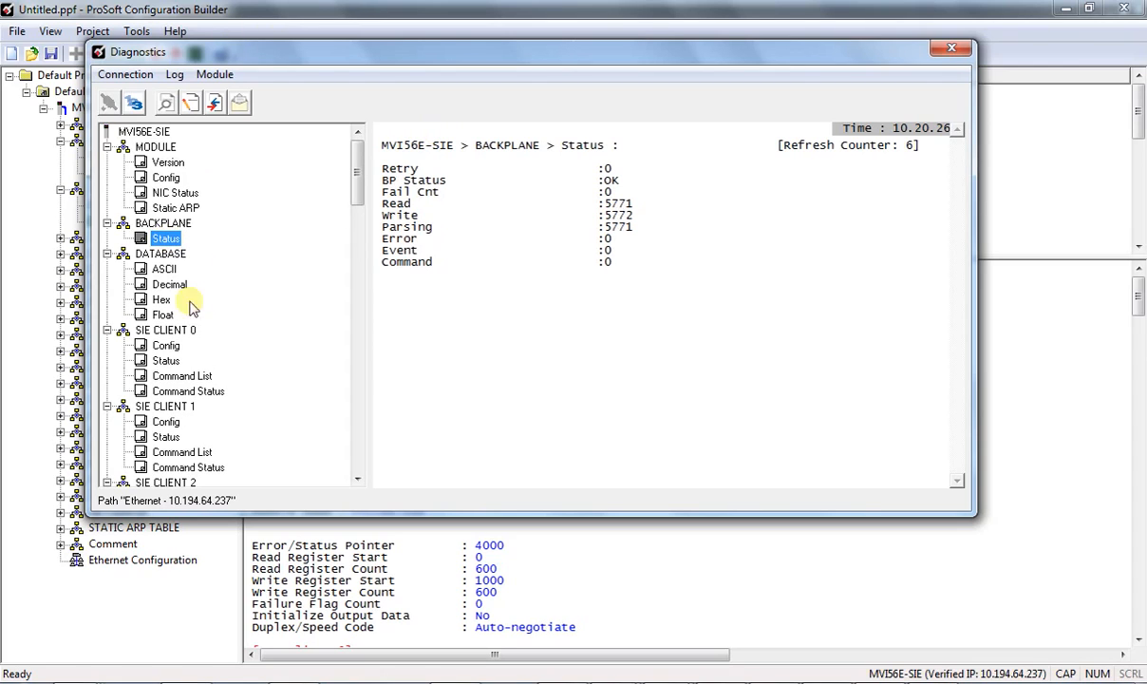
click(168, 436)
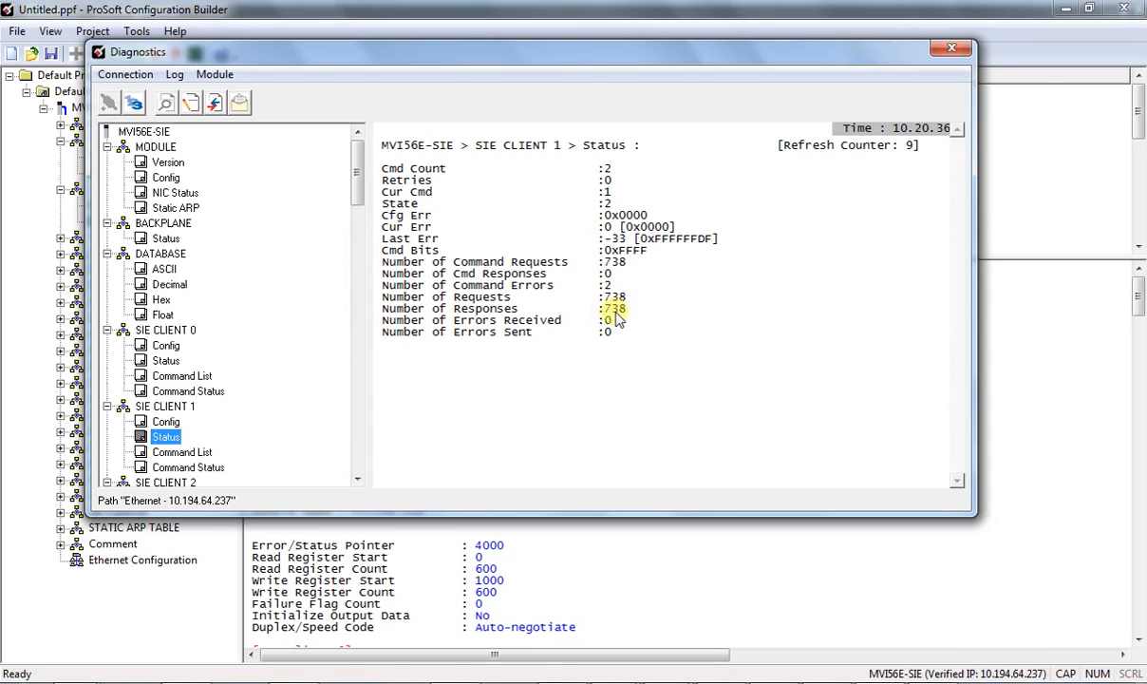
click(203, 468)
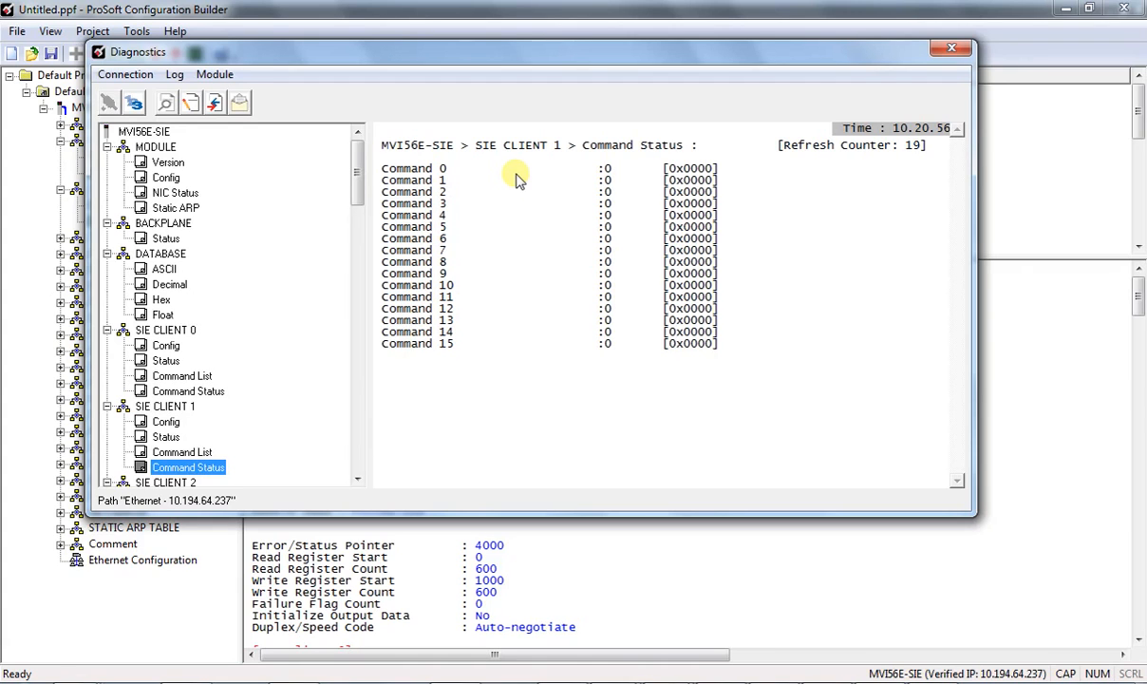
Step: Switch to the trainingtestSIE project in TIA Portal and open Data_block_1 [DB1] from the program blocks of PLC_1
click(668, 683)
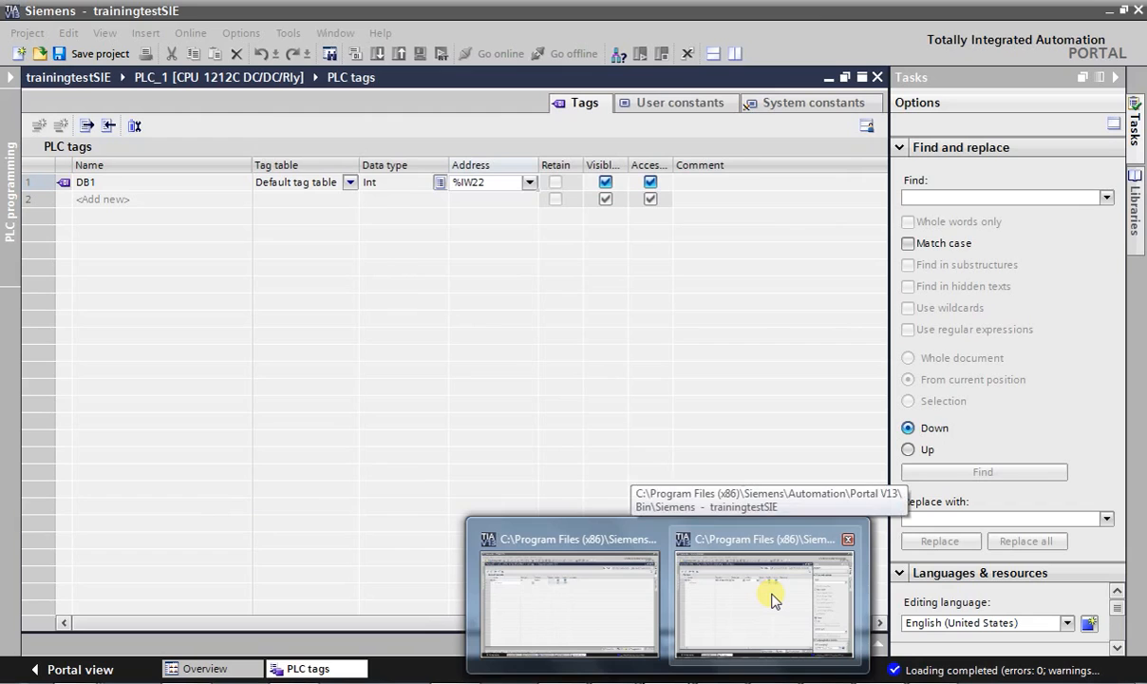
click(769, 597)
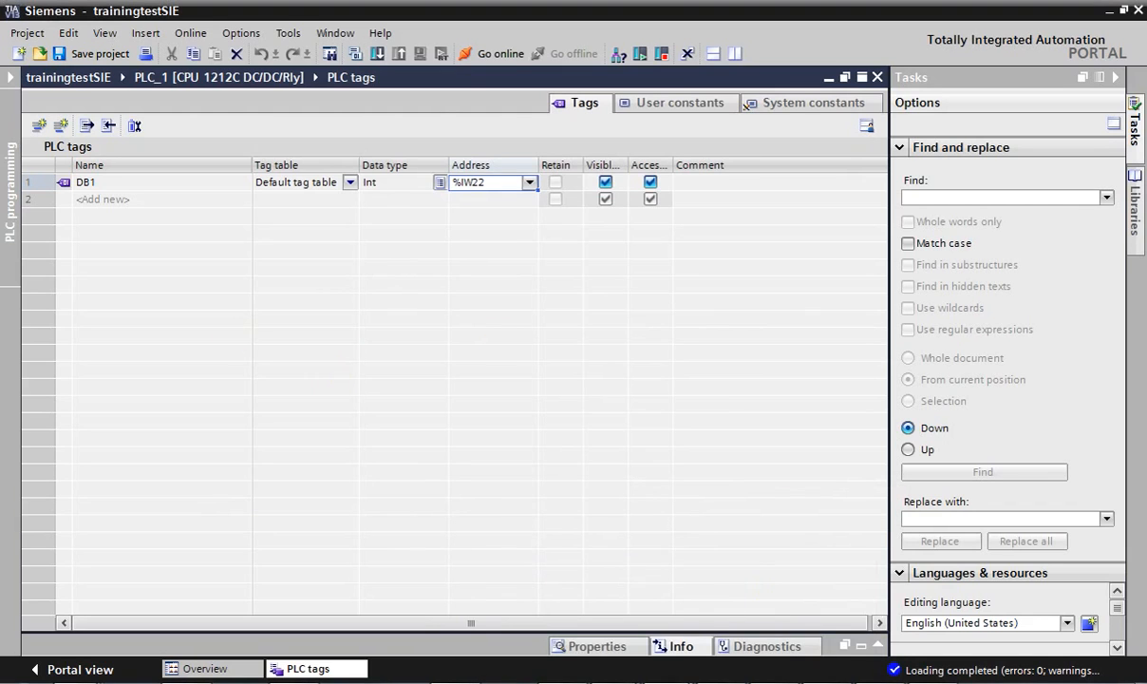
click(10, 77)
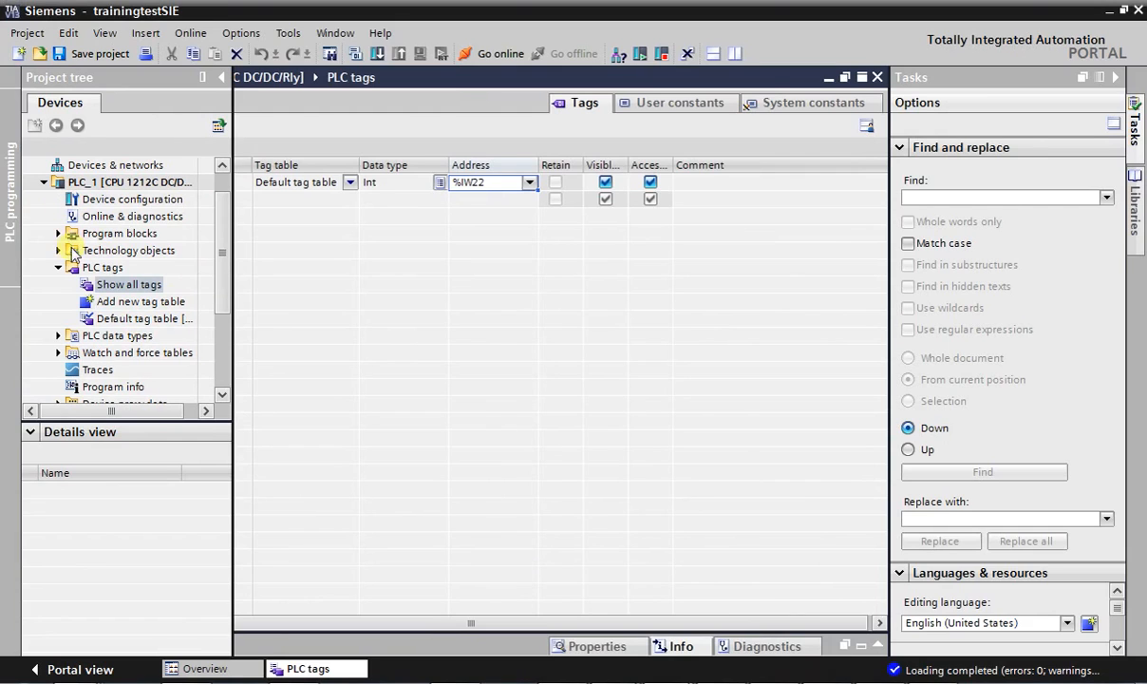
click(59, 234)
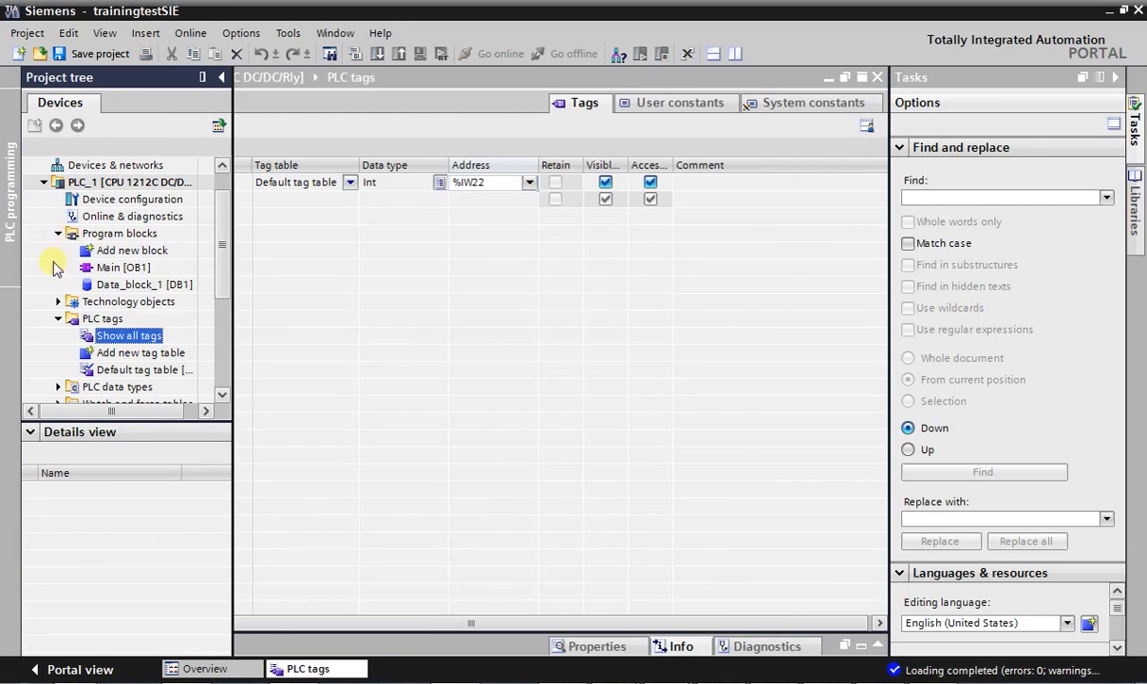
click(132, 284)
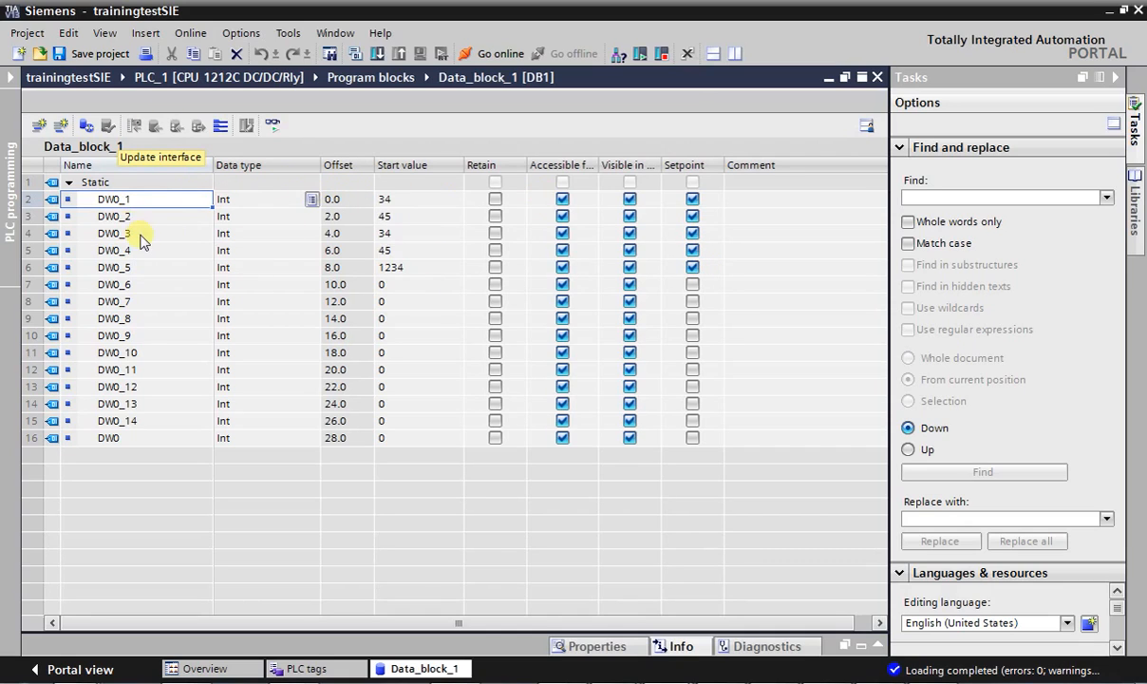
Step: Monitor all values of Data_block_1 online and initialize its setpoints in the PLC
click(380, 200)
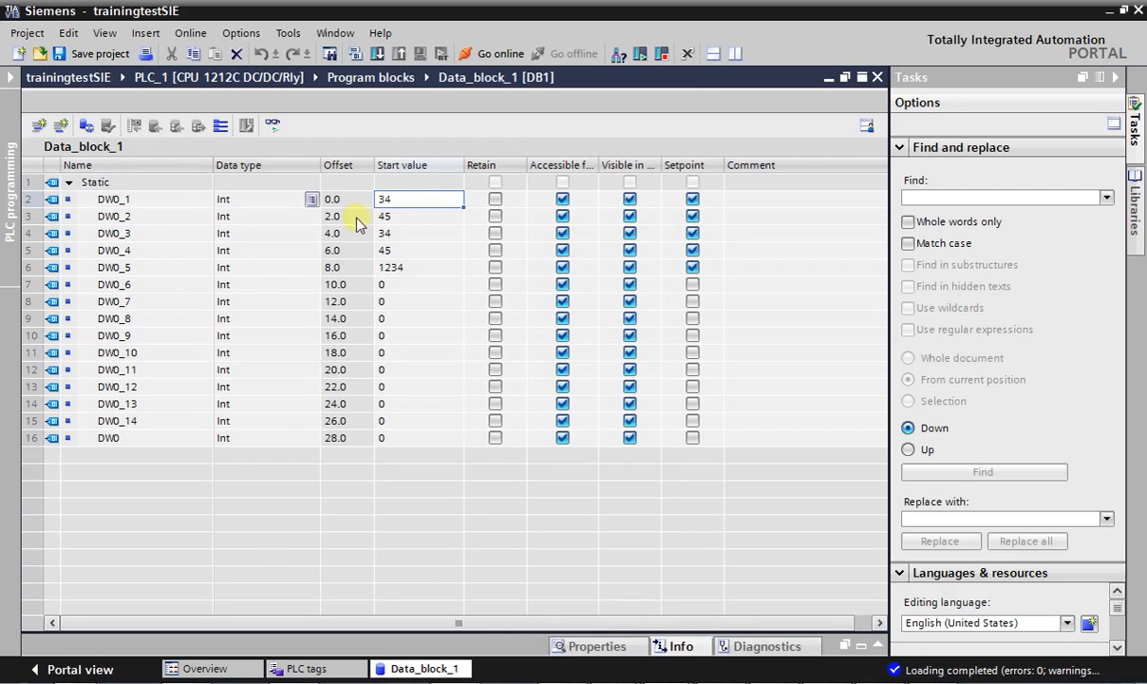
click(272, 126)
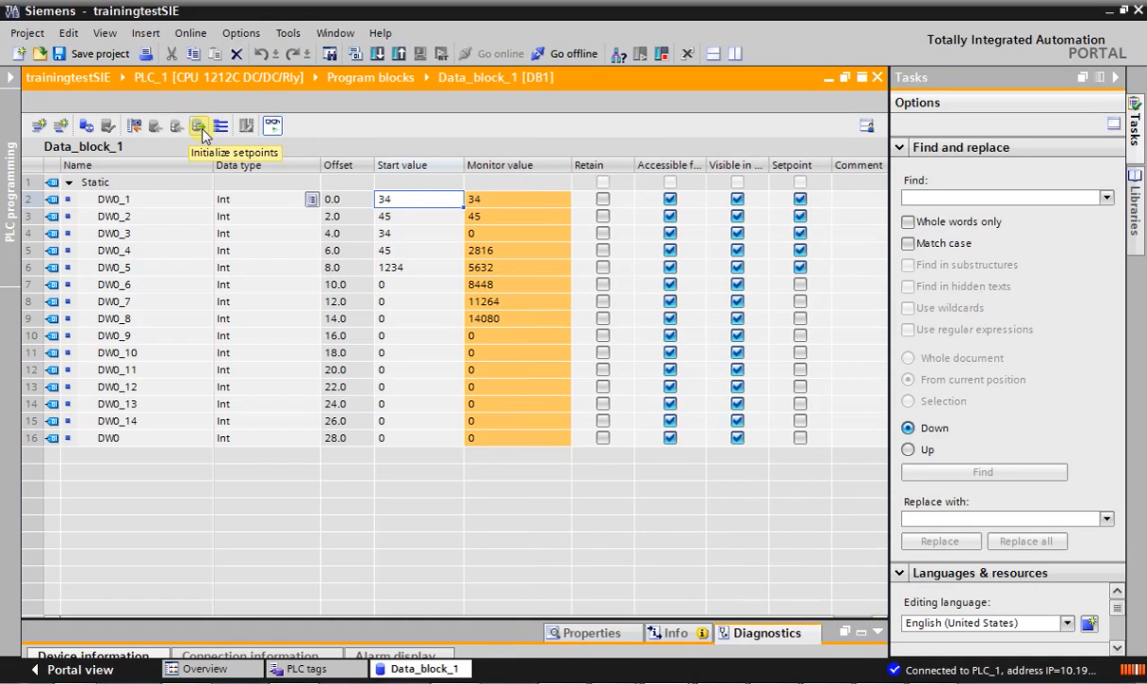
click(198, 127)
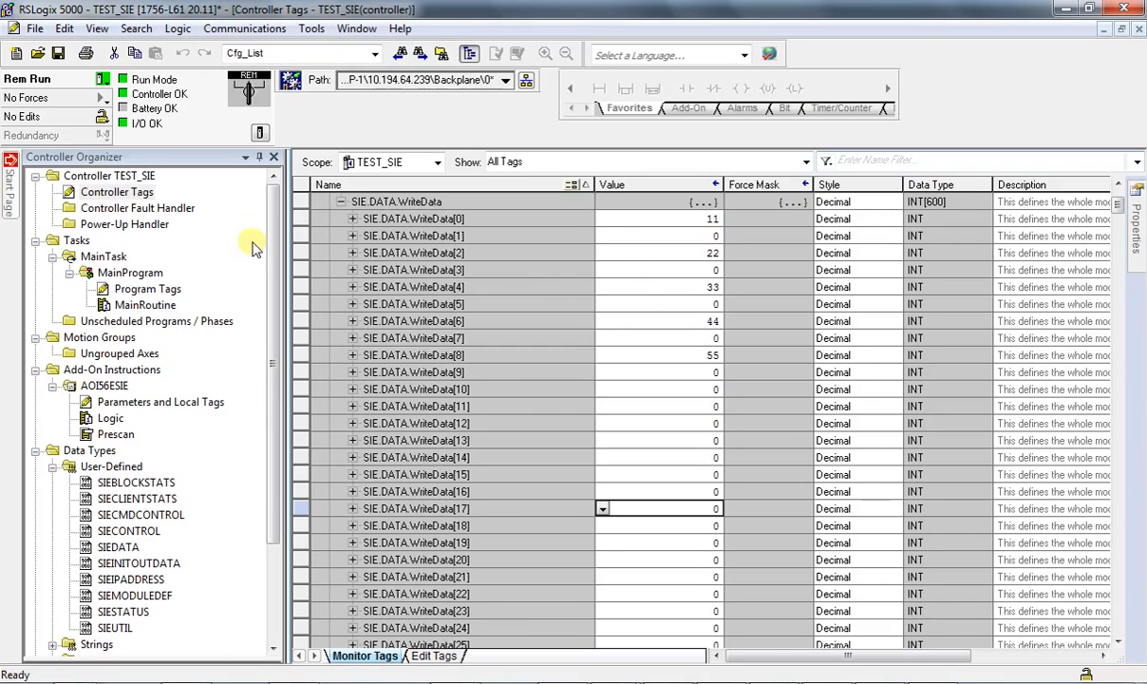
Step: In RSLogix 5000, collapse the SIE.DATA.WriteData array and examine the values in SIE.DATA.ReadData
click(341, 202)
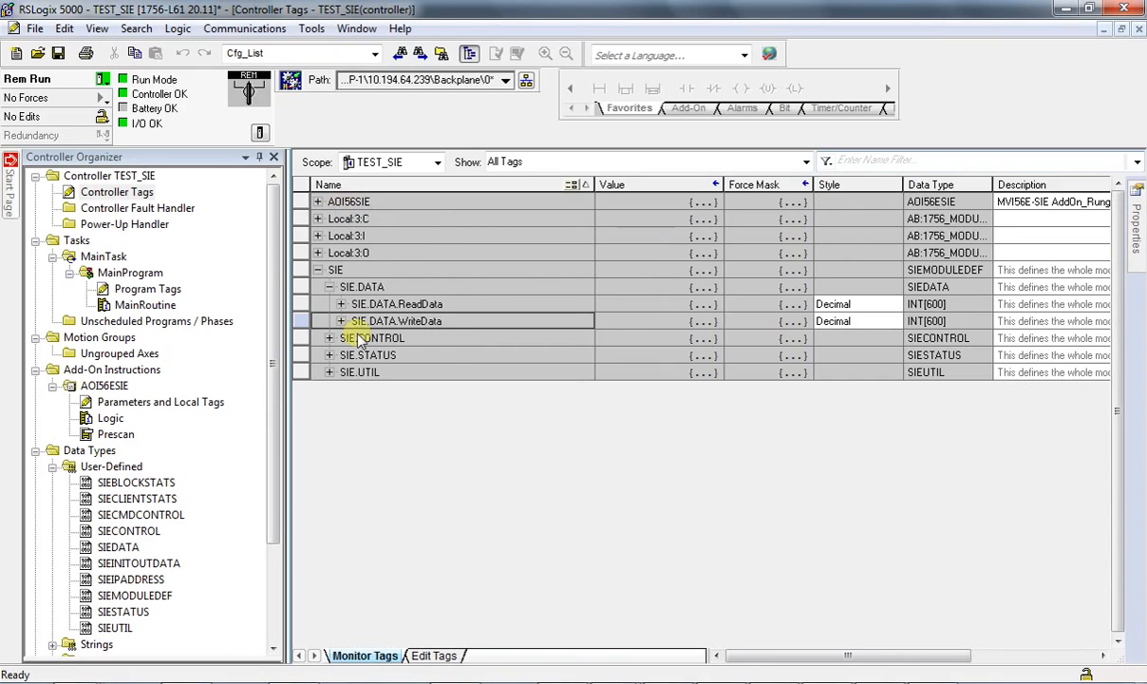
click(341, 304)
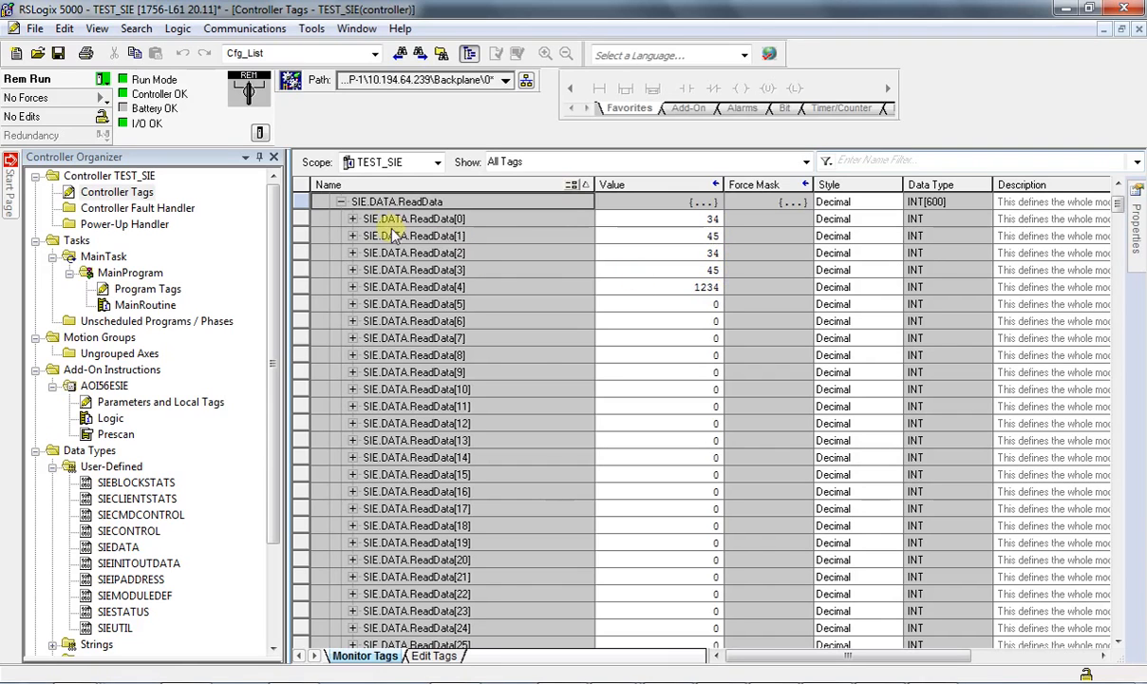
click(340, 201)
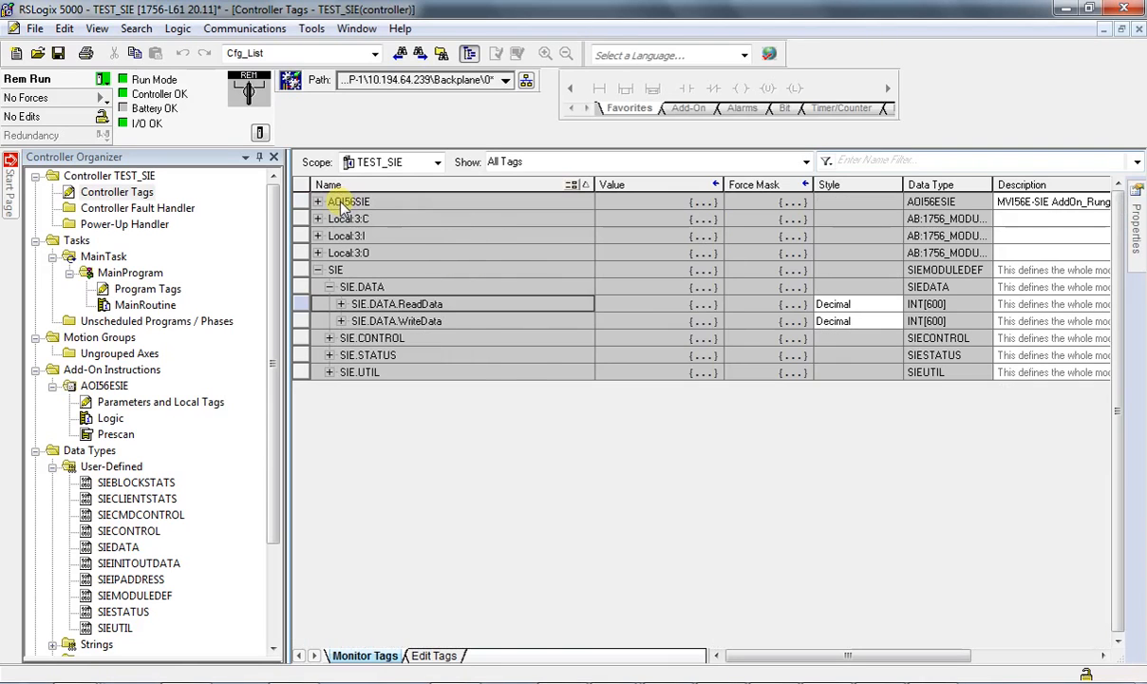
Step: Expand SIE.DATA.WriteData and set elements [1], [2], [3] and [4] to 22, 33, 44 and 55
click(341, 321)
click(715, 235)
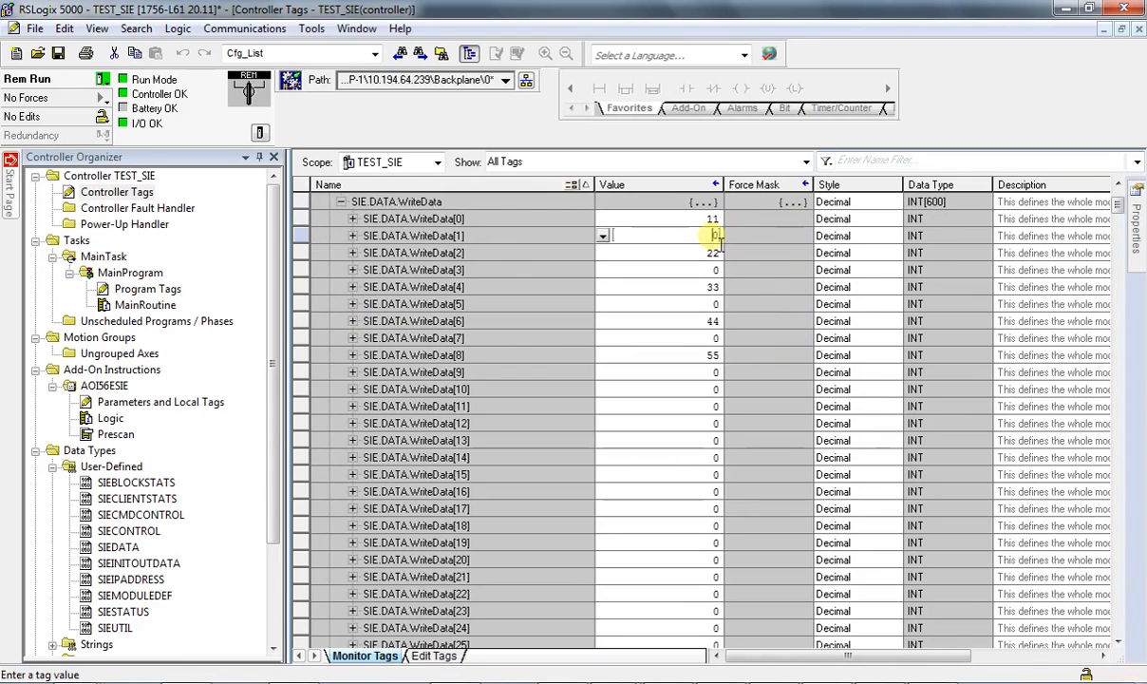
text(22)
click(713, 252)
double_click(719, 253)
text(33)
click(700, 271)
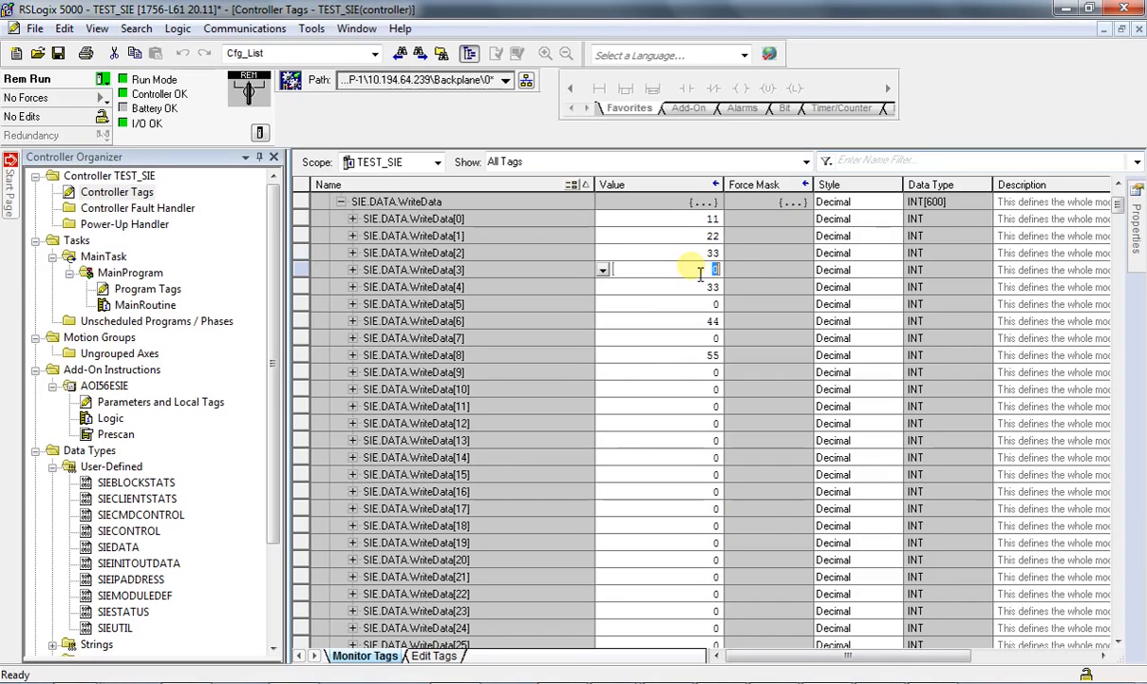
text(44)
click(708, 287)
text(55)
drag(706, 287, 729, 289)
key(Delete)
click(671, 356)
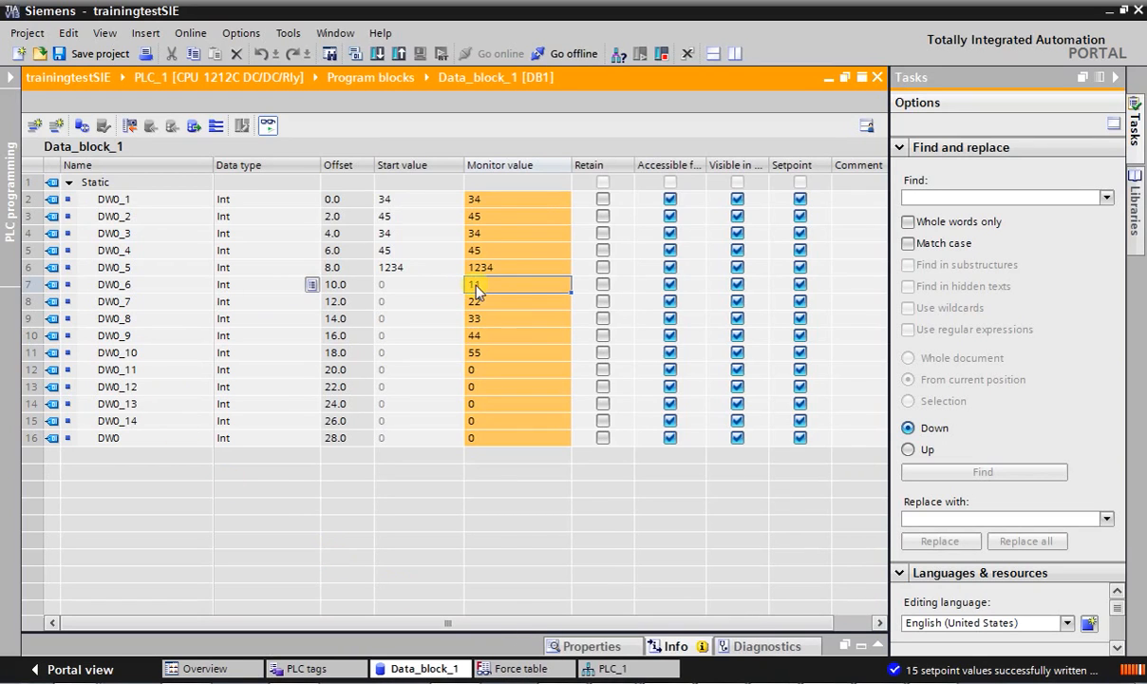
Step: In TIA Portal's Data_block_1, set the start values of DW0_1 to DW0_5 to 65, 67, 76, 54 and 44, and initialize the setpoints
double_click(391, 201)
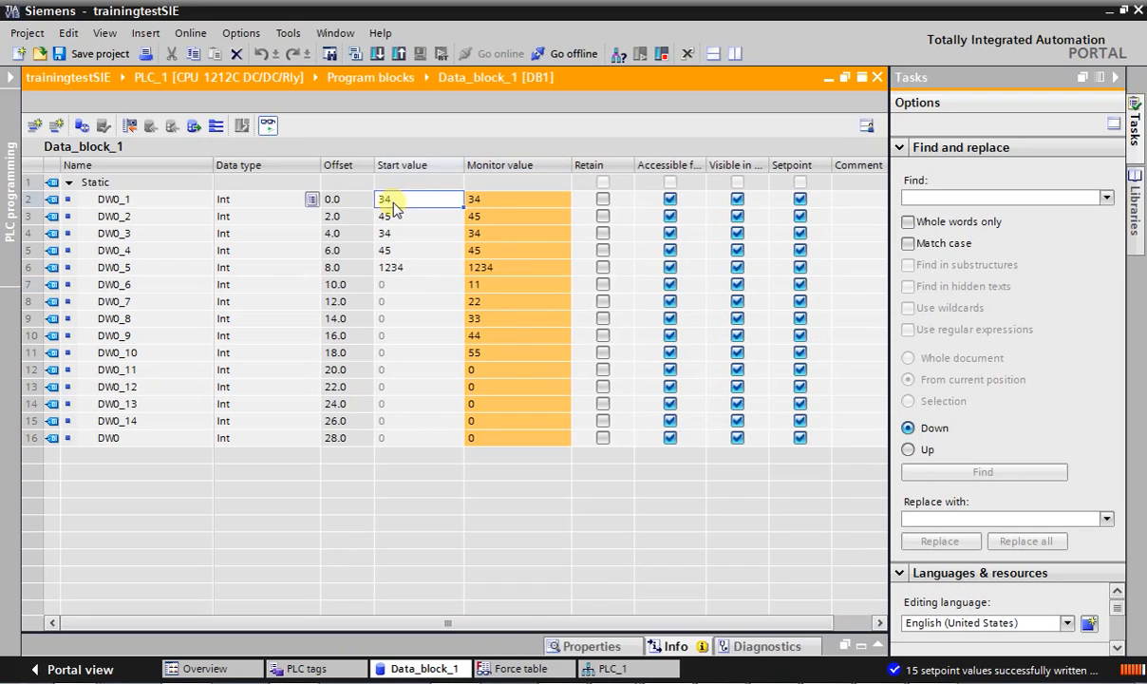
text(65)
key(Return)
text(67)
key(Return)
text(76)
key(Return)
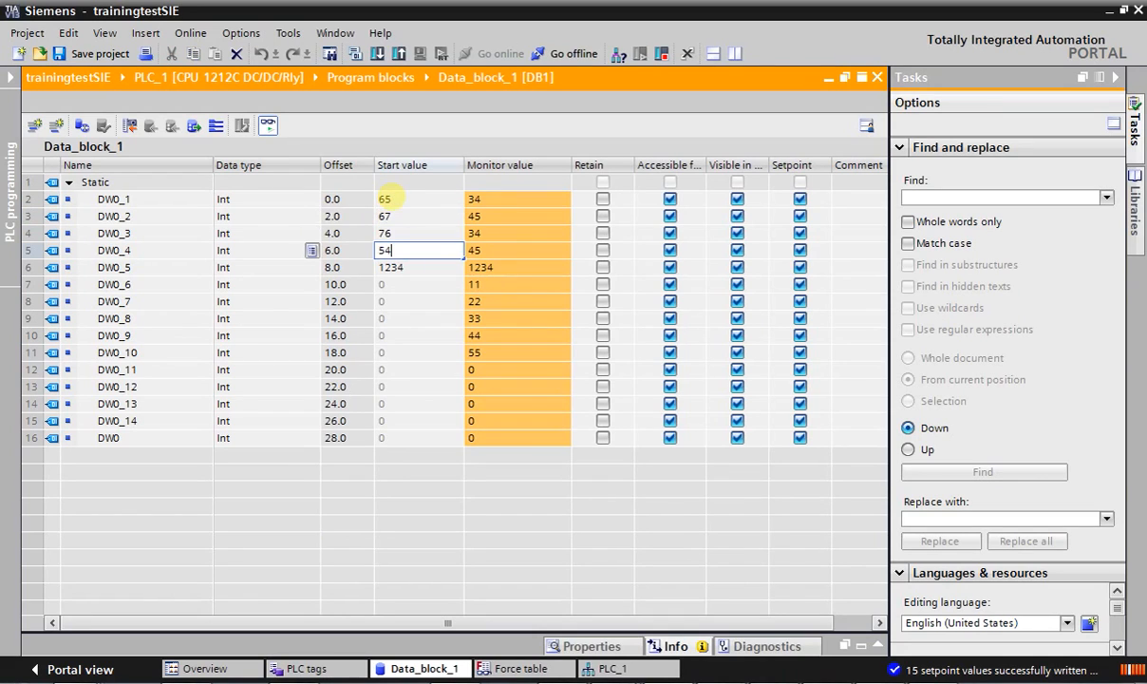
key(Return)
text(44)
key(Return)
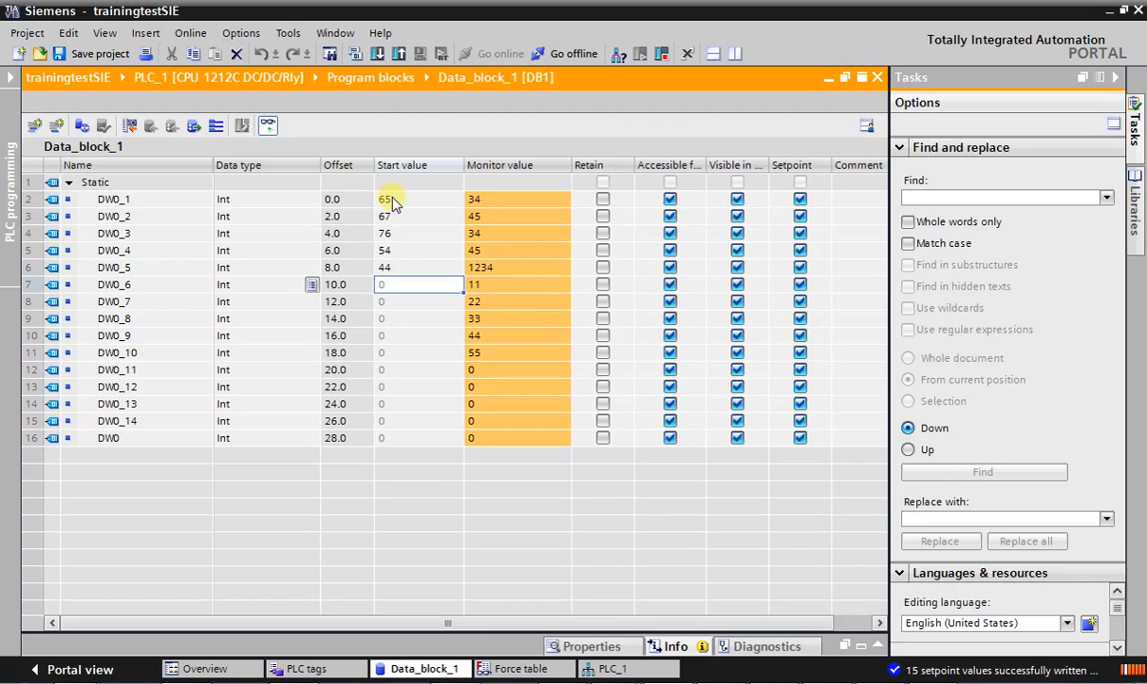
click(191, 128)
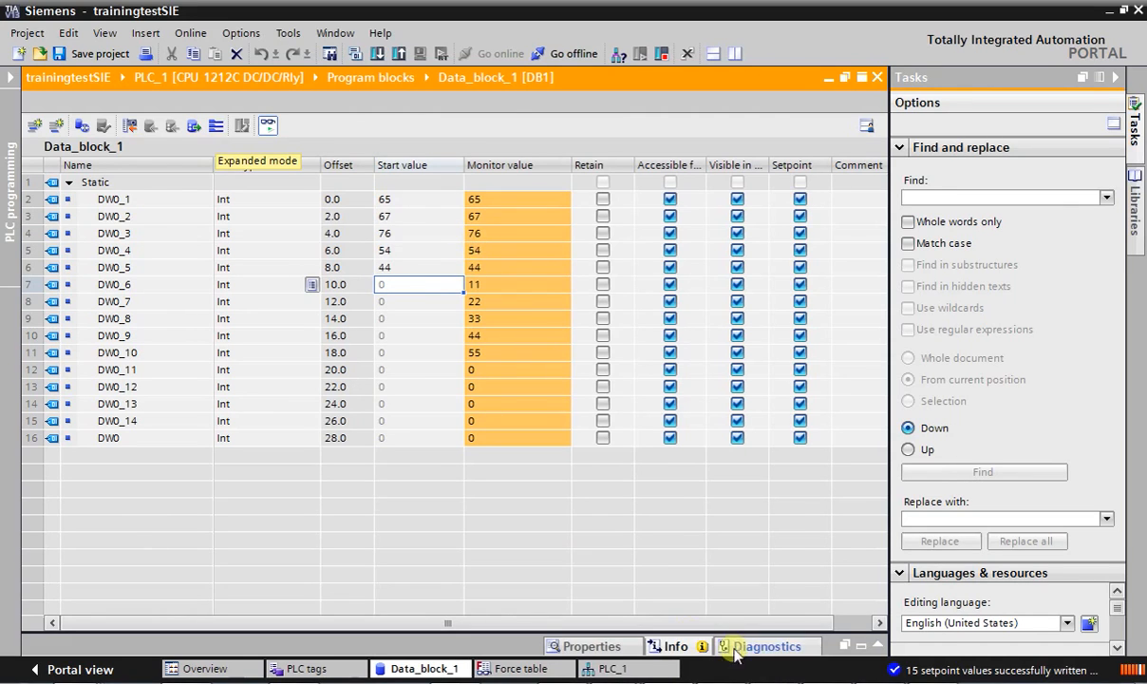
Step: Switch to RSLogix 5000, collapse SIE.DATA.WriteData and check the values in SIE.DATA.ReadData
key(alt+Tab)
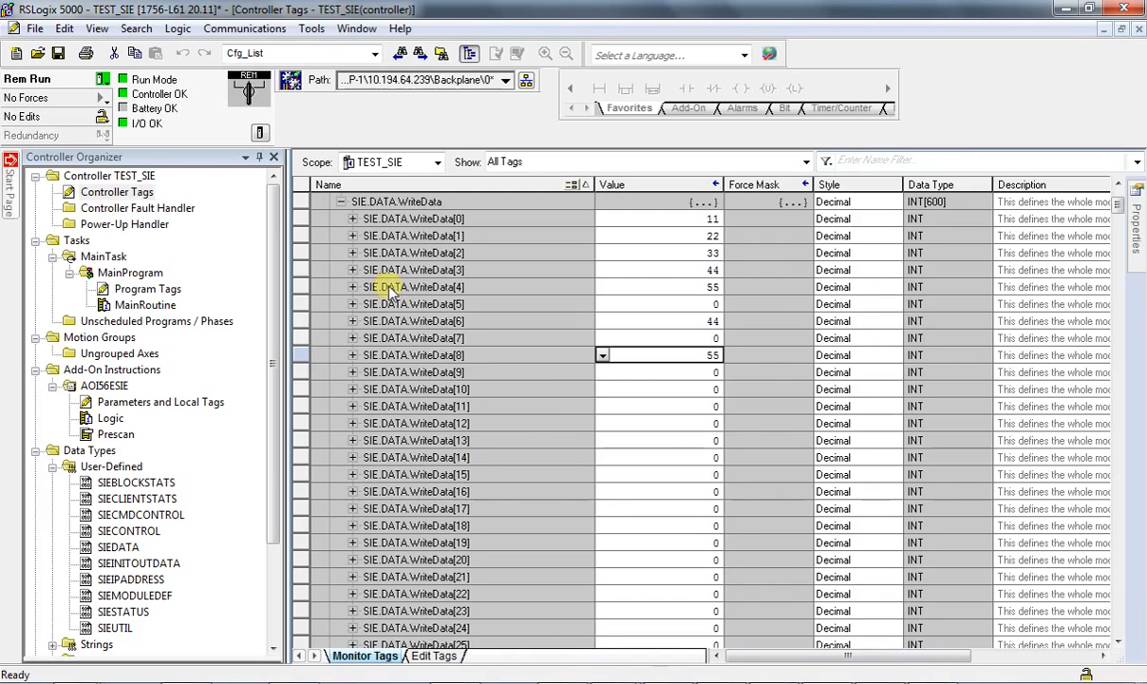
click(341, 201)
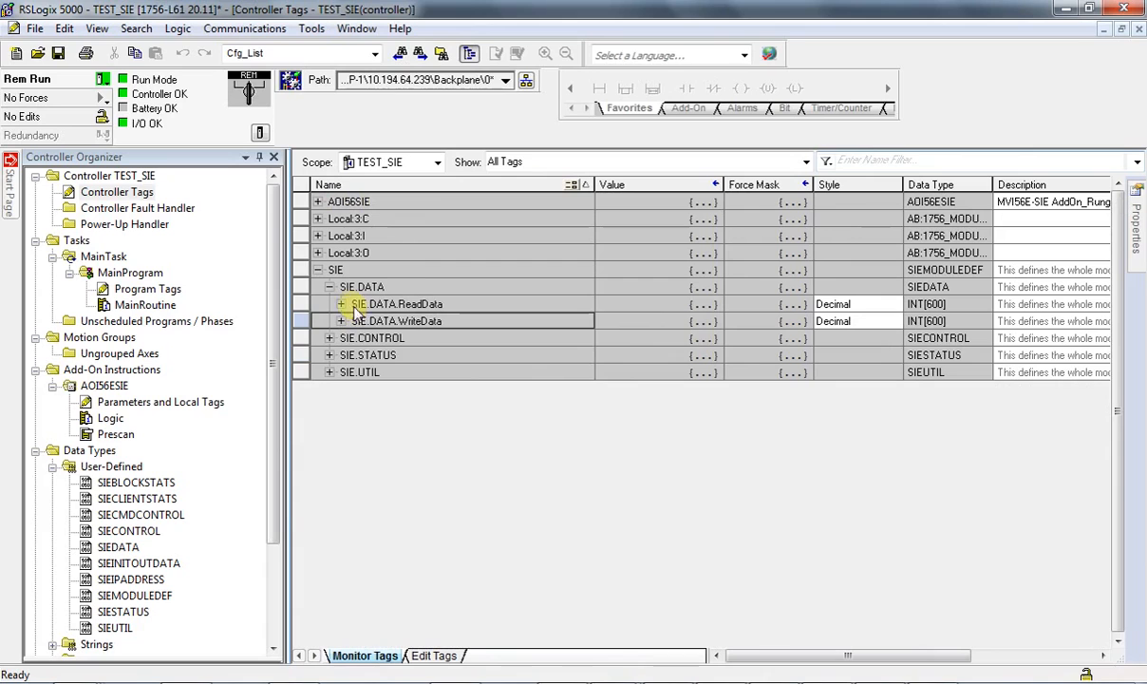
click(341, 304)
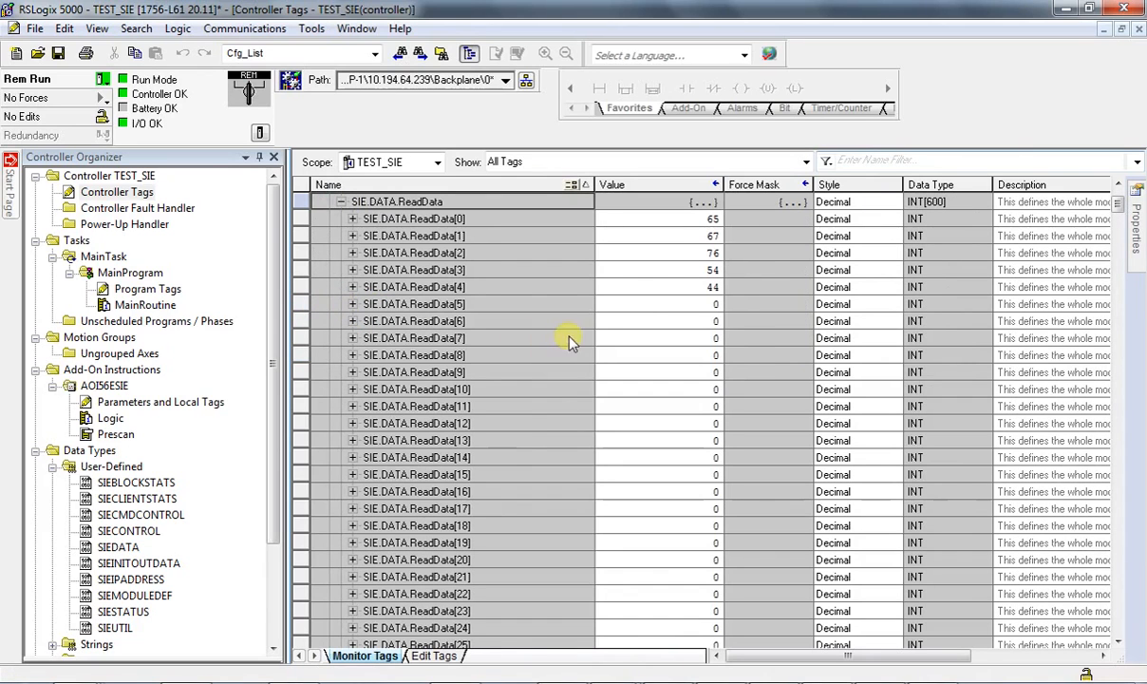